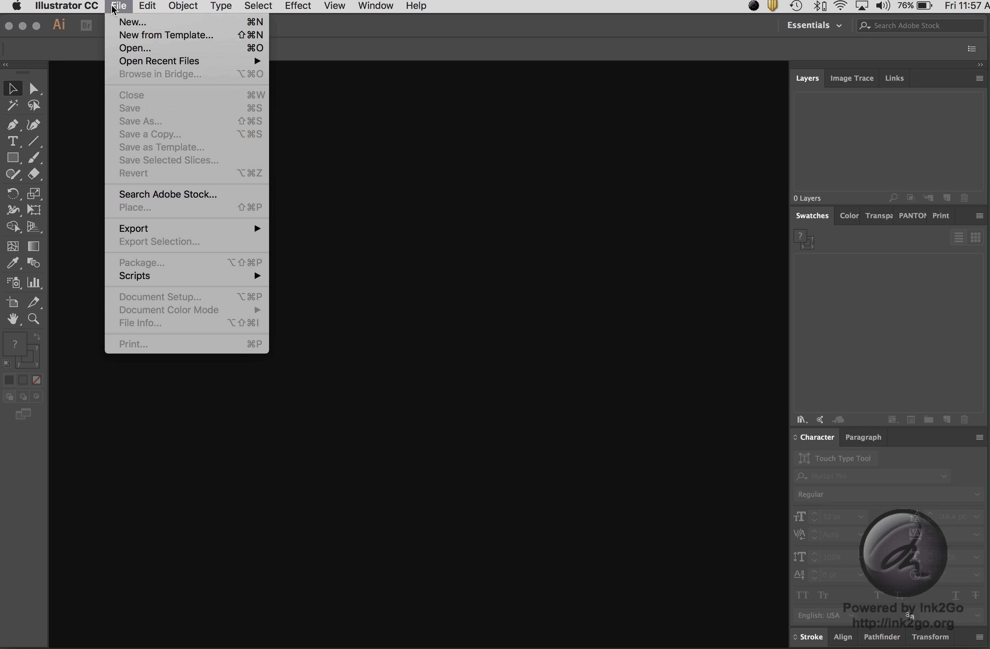
# - Start a new document 11 inches wide and 17 inches high in portrait orientation, keeping the units in Inches
pyautogui.click(122, 20)
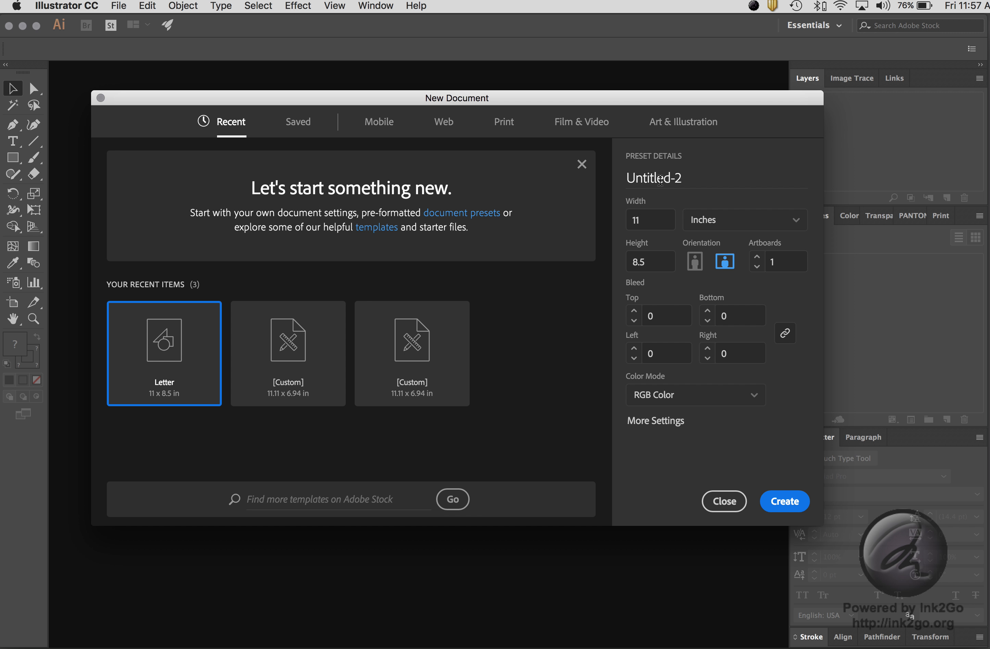
pyautogui.doubleClick(646, 220)
pyautogui.press('Tab')
pyautogui.write('17')
pyautogui.press('Tab')
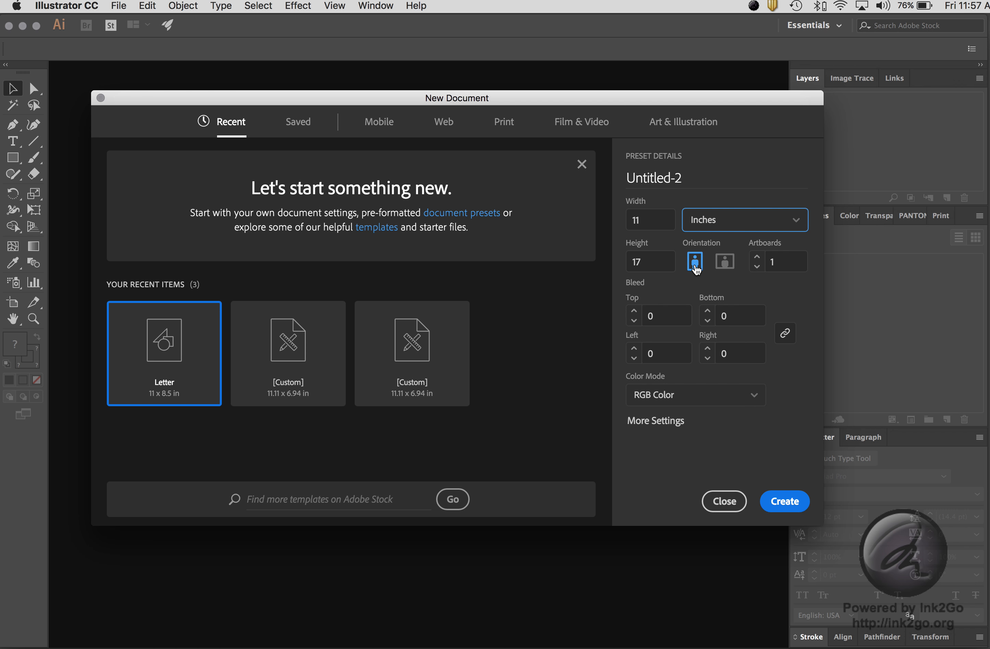
pyautogui.click(725, 263)
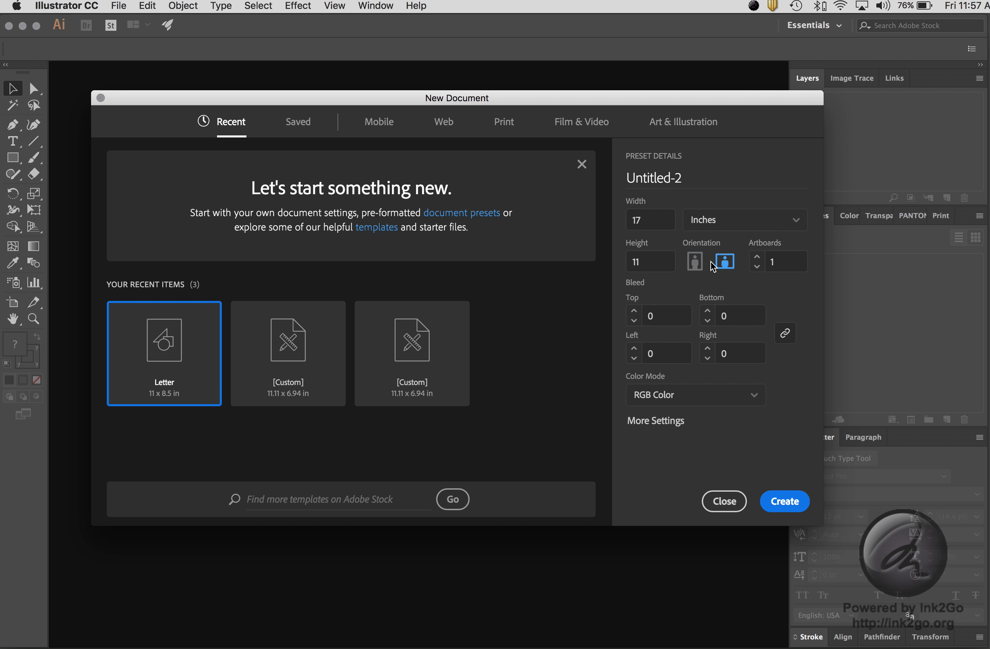
pyautogui.click(694, 262)
pyautogui.click(724, 265)
pyautogui.click(695, 263)
pyautogui.click(739, 228)
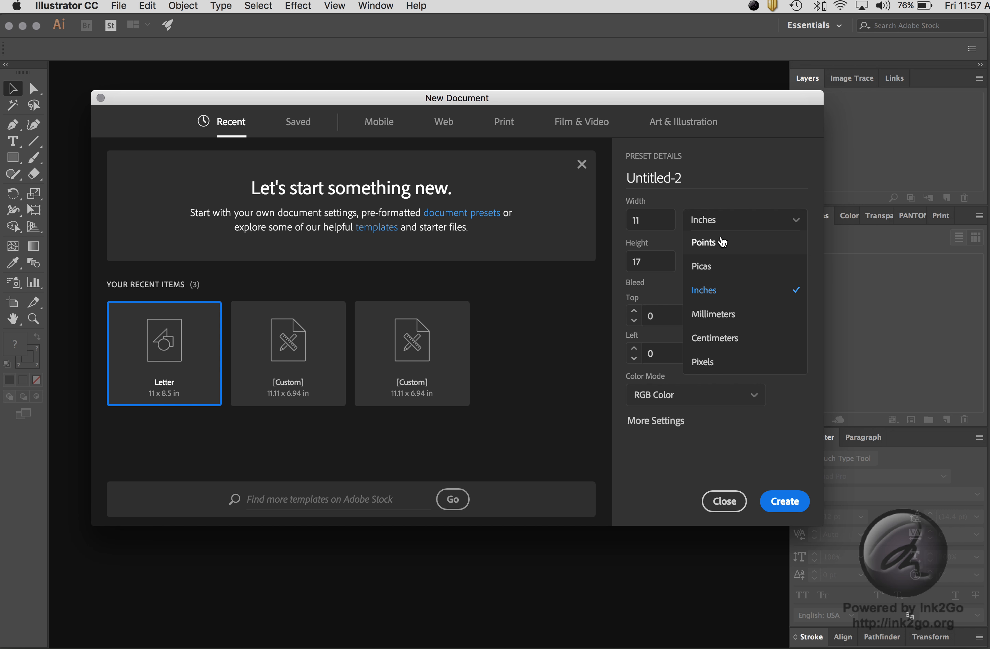
pyautogui.click(735, 298)
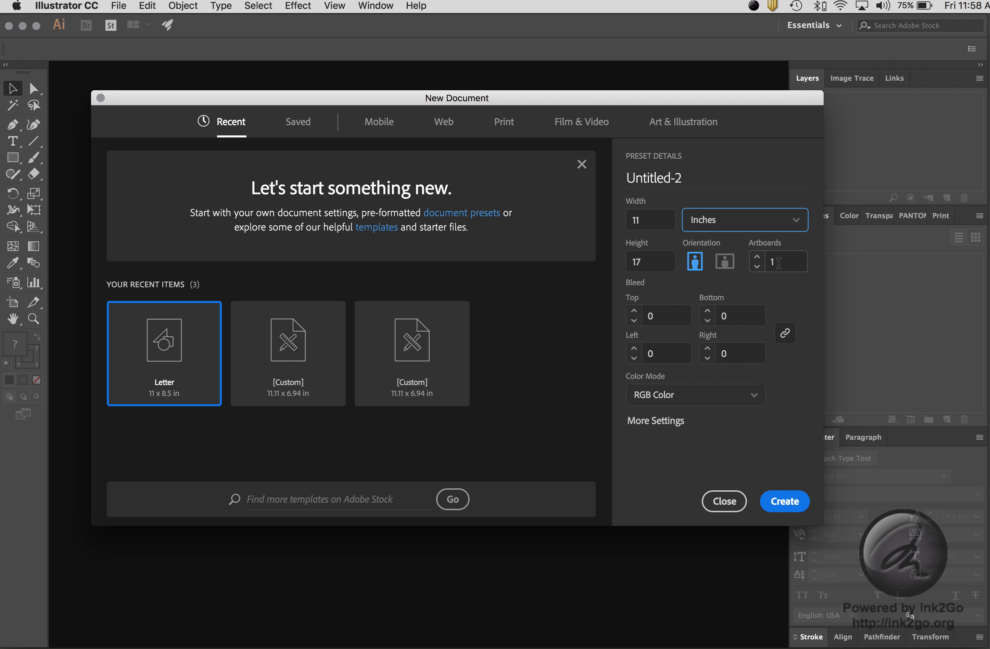
# - Create the document in CMYK Color mode and show its rulers
pyautogui.click(665, 400)
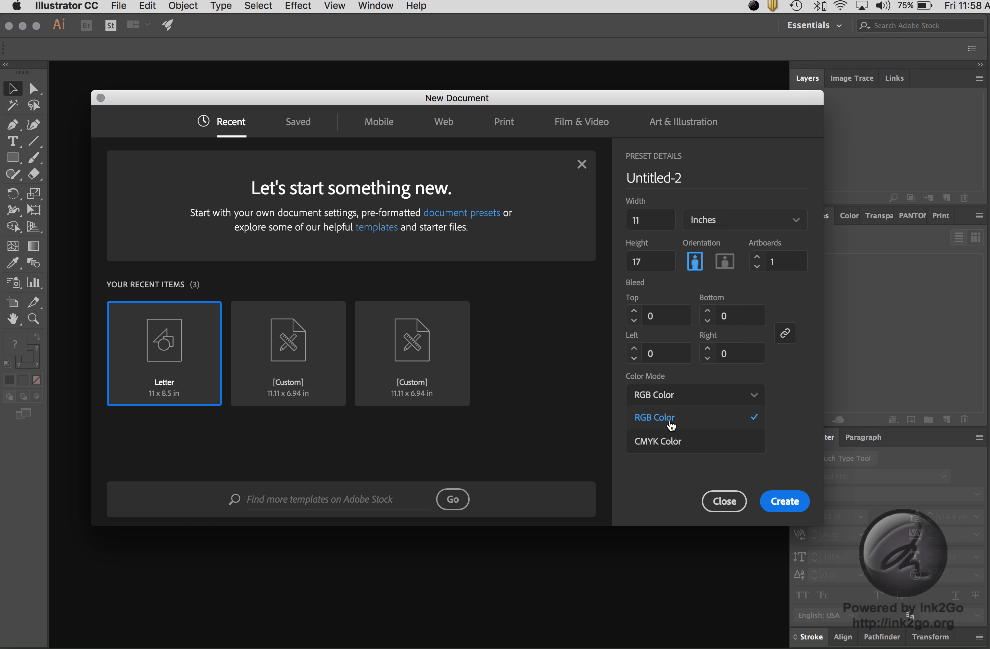
pyautogui.click(670, 446)
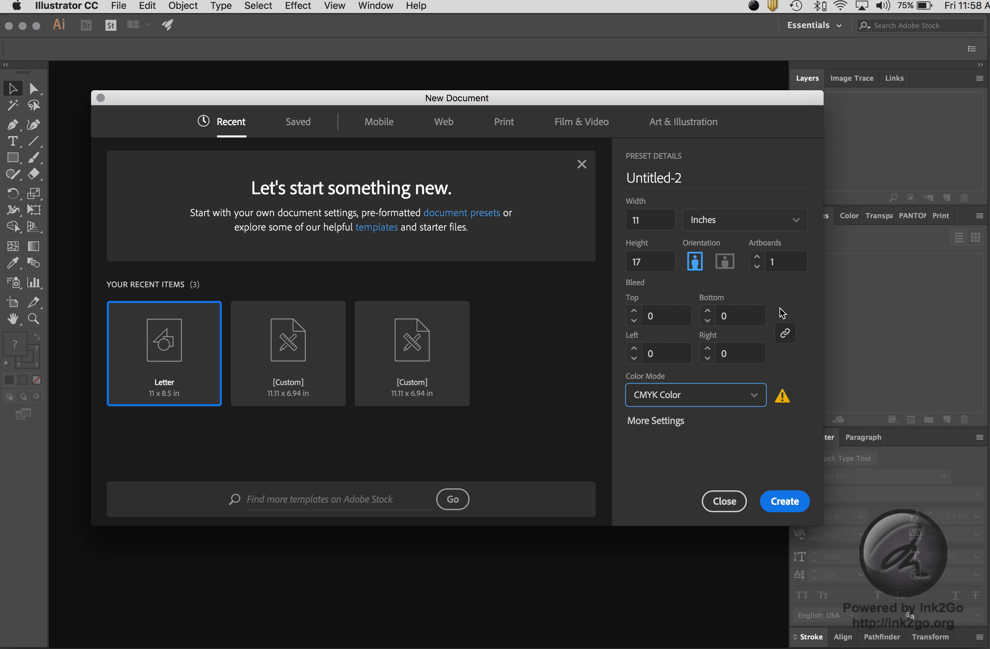
pyautogui.click(784, 502)
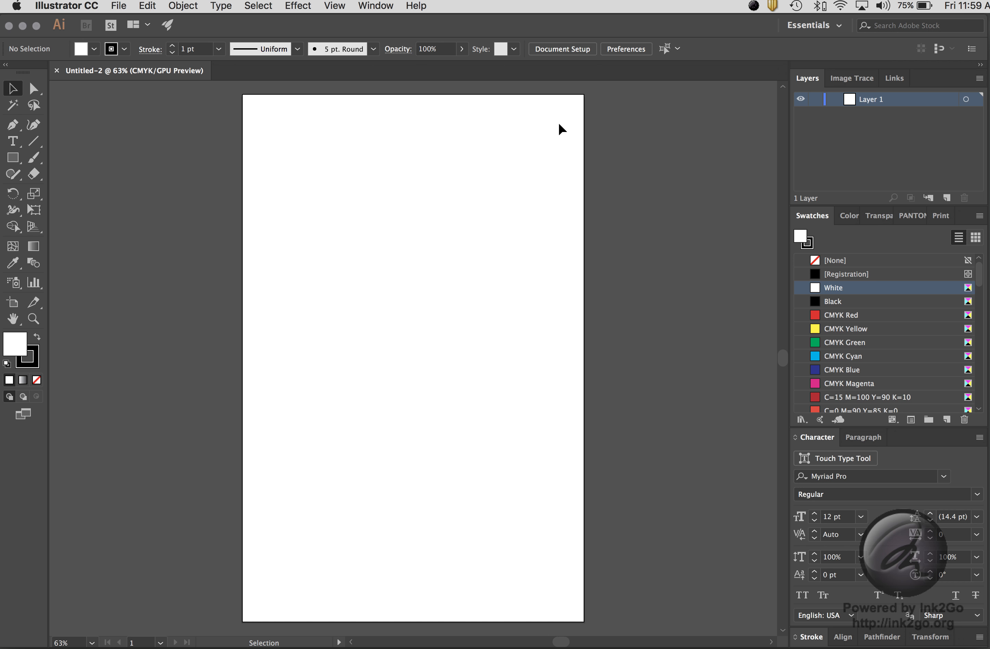
pyautogui.press('super+r')
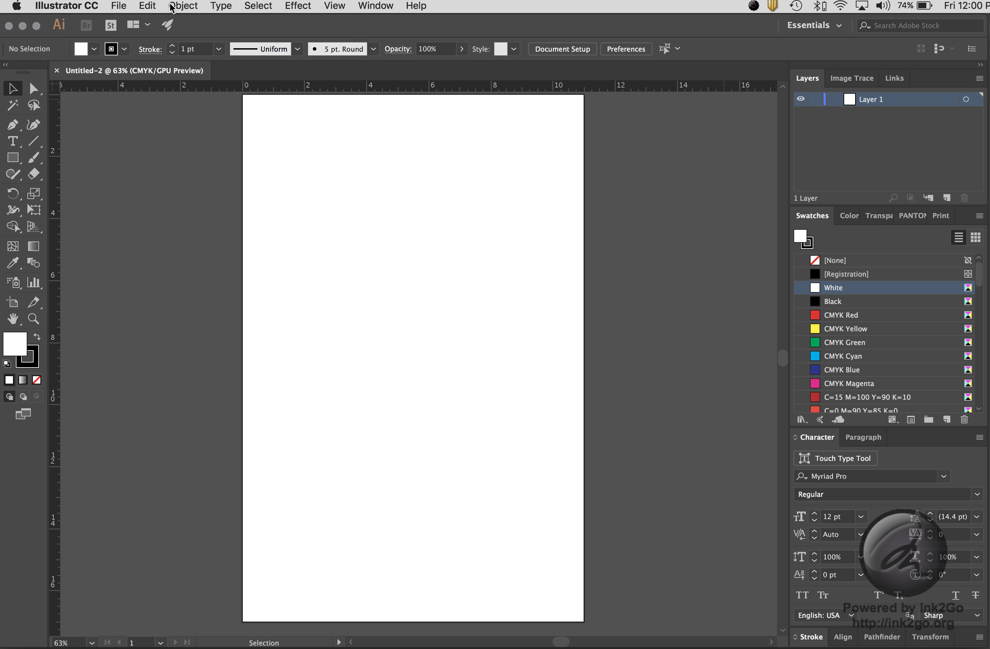
pyautogui.click(122, 6)
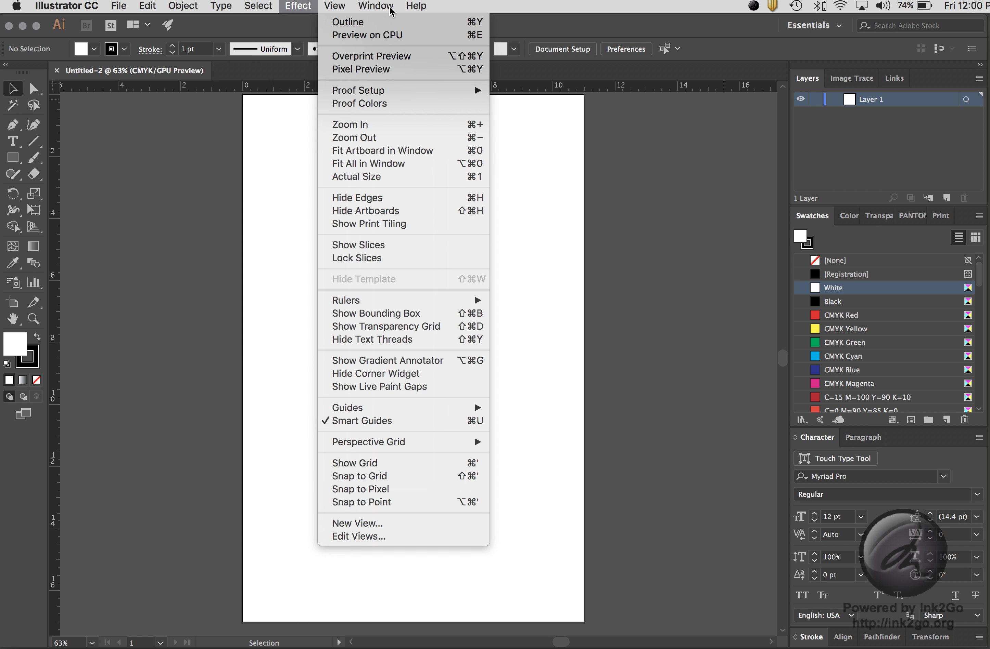
pyautogui.click(631, 27)
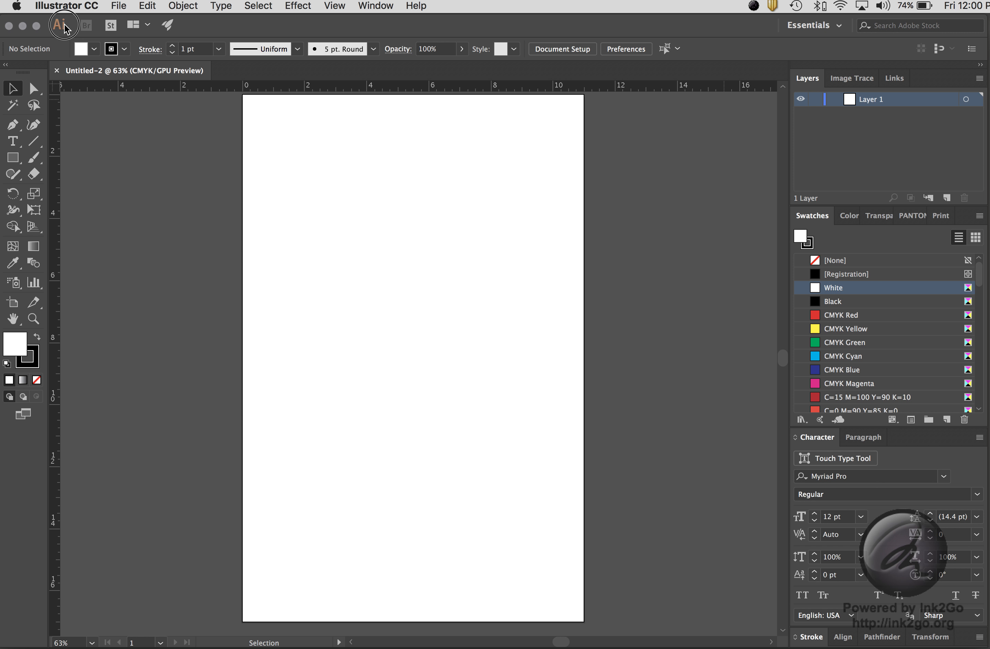
pyautogui.click(149, 27)
pyautogui.click(839, 28)
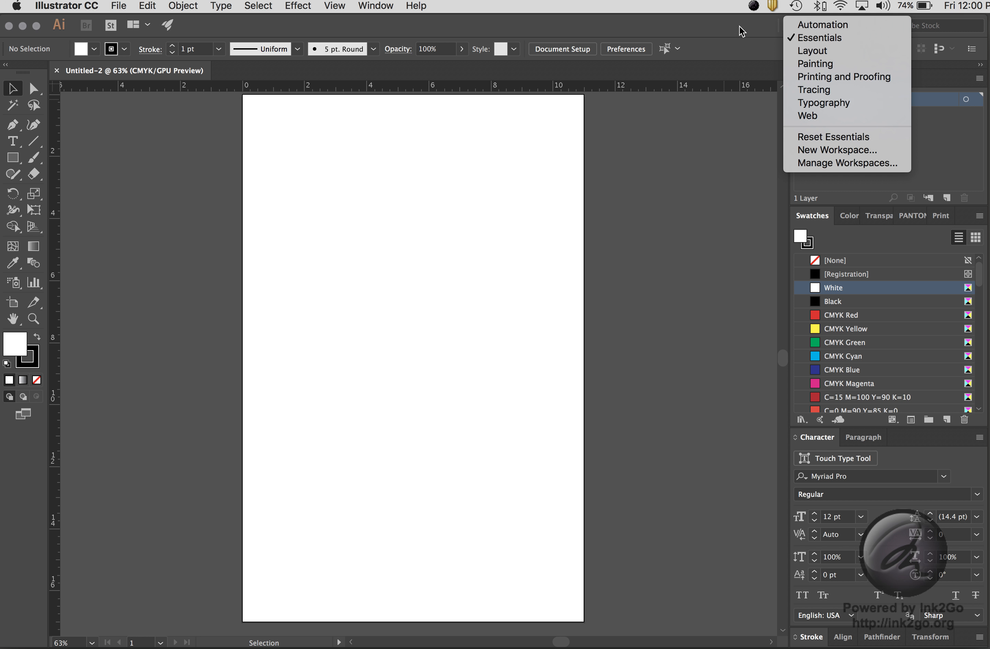
pyautogui.click(751, 24)
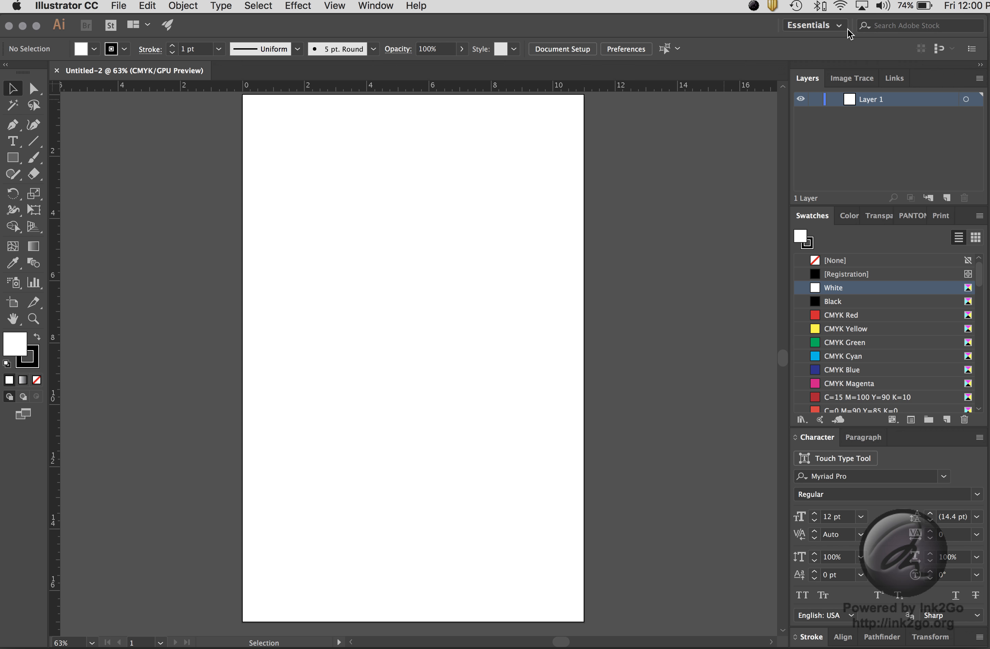
pyautogui.click(840, 28)
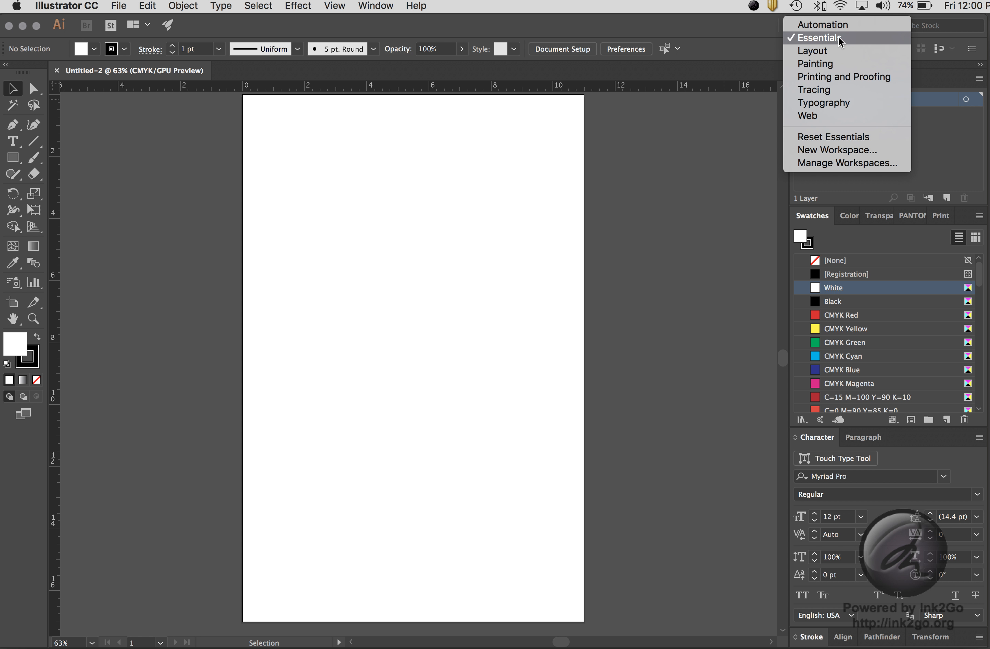
pyautogui.click(840, 26)
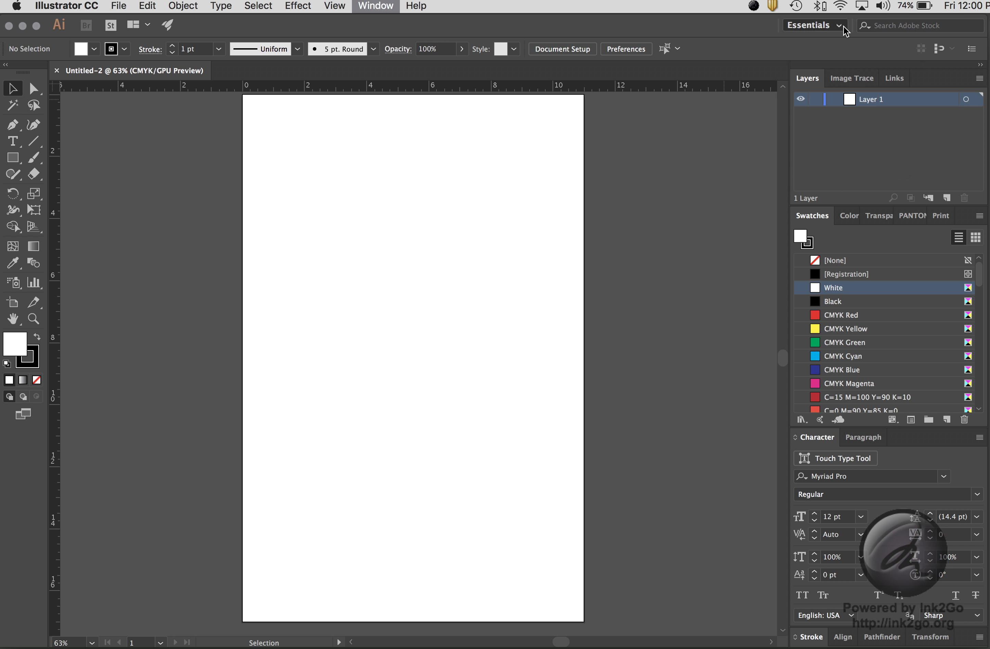
# - Switch to the Painting workspace and return to the Essentials workspace
pyautogui.click(841, 28)
pyautogui.click(844, 32)
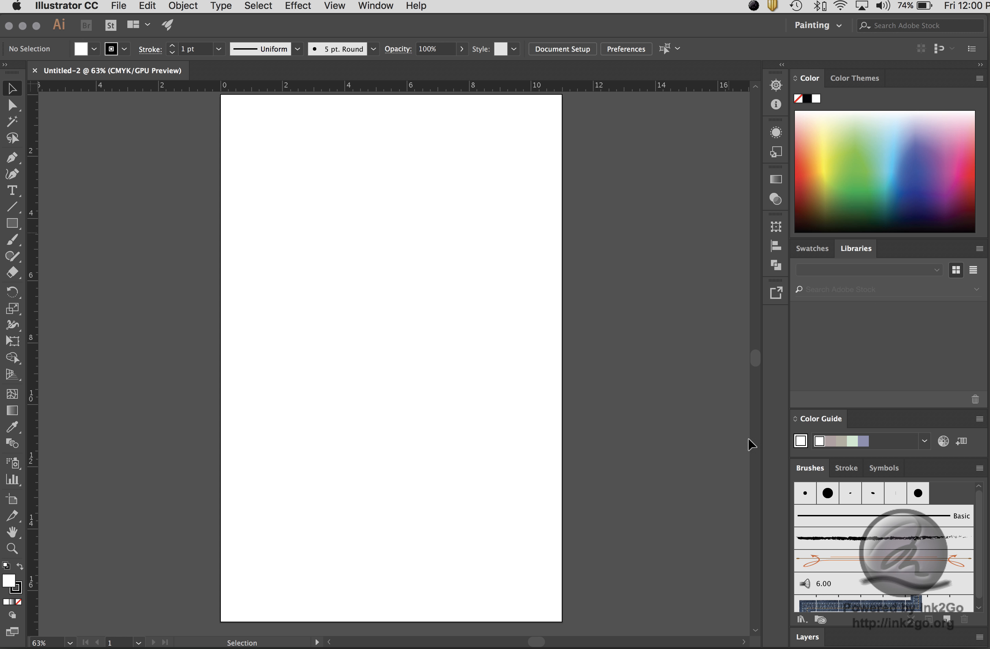
pyautogui.click(842, 28)
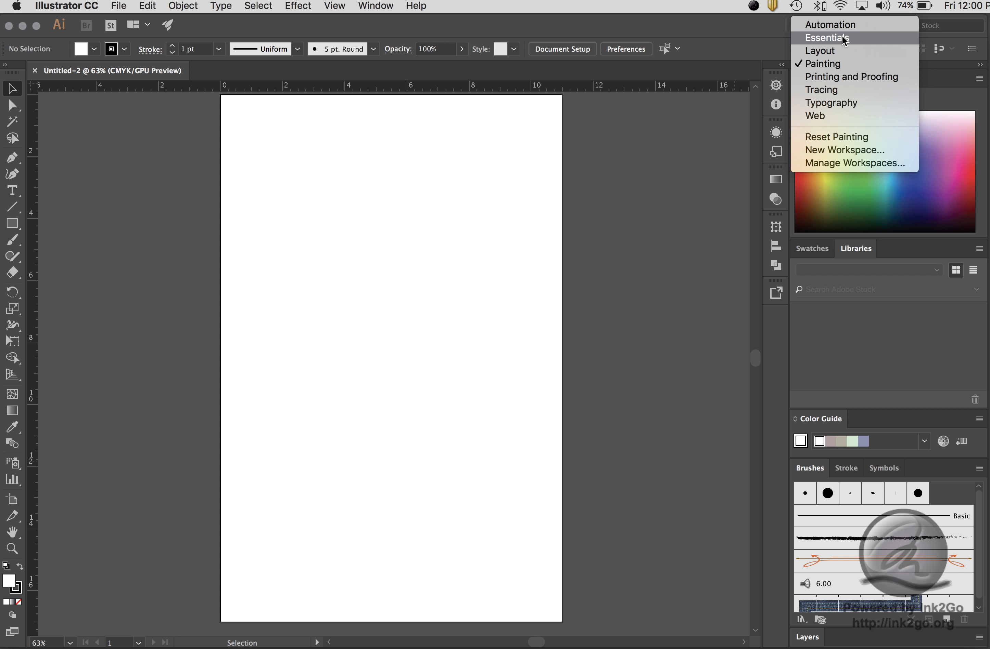
pyautogui.click(843, 38)
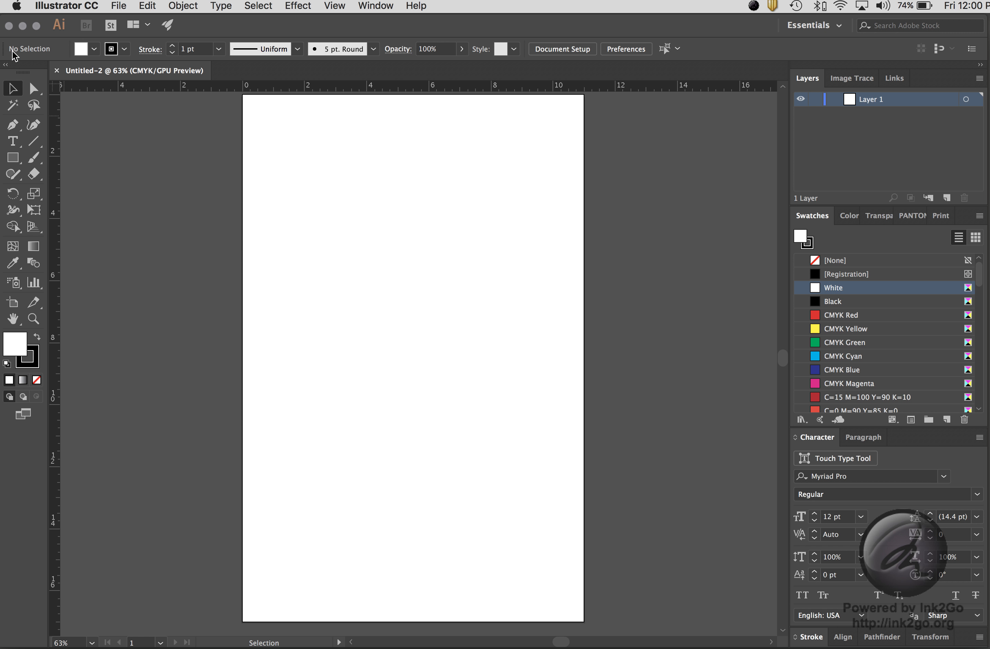
# - Undock the Tools panel, move it around beside the artboard, and dock it back at the window's edge
pyautogui.moveTo(23, 66); pyautogui.dragTo(175, 141)
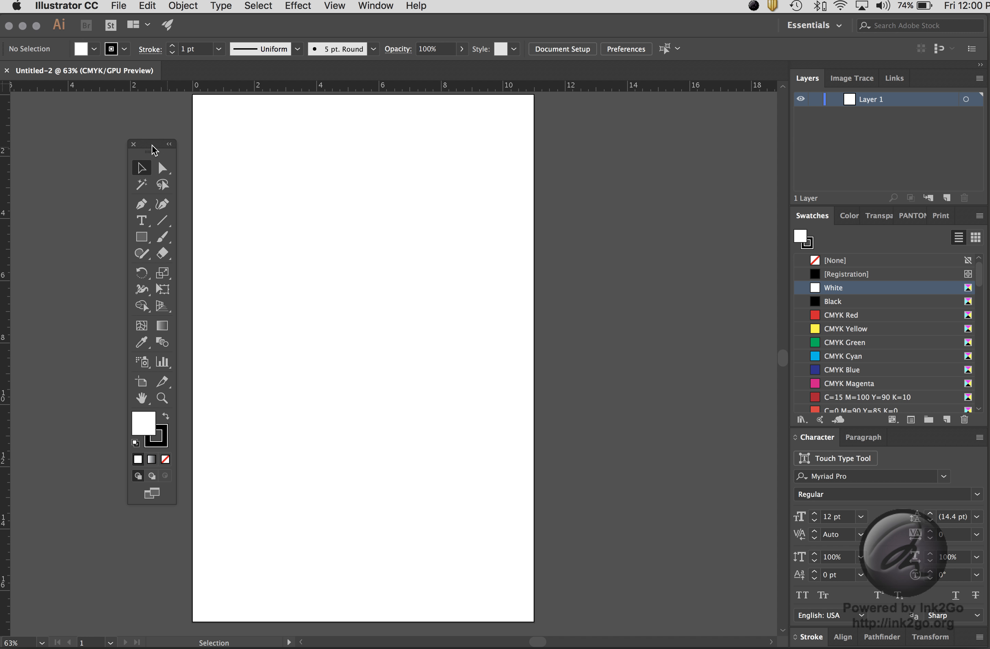
pyautogui.moveTo(151, 148); pyautogui.dragTo(122, 128)
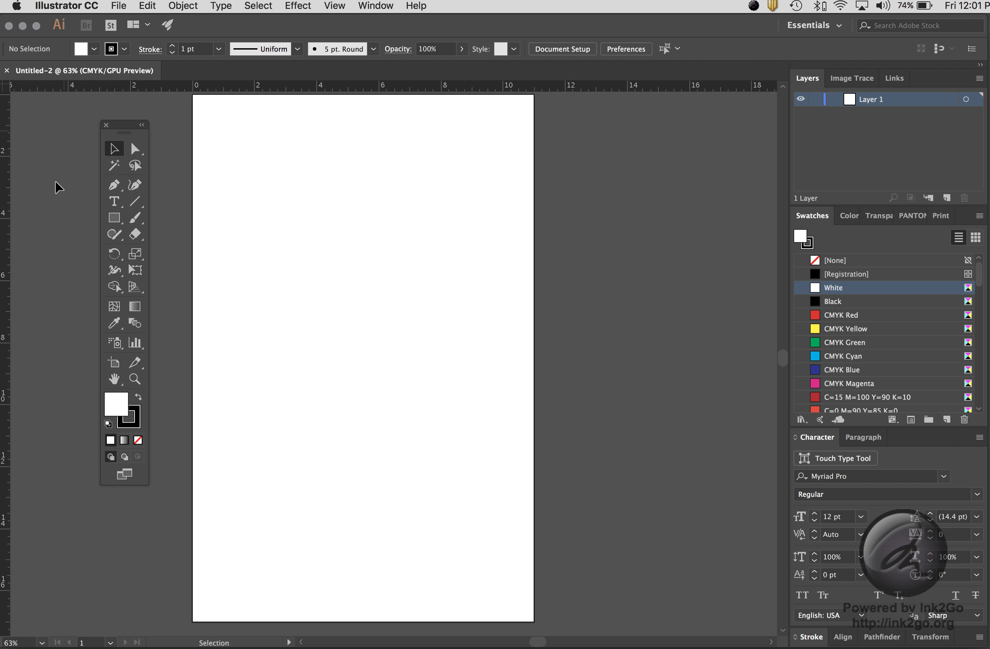
pyautogui.moveTo(126, 125); pyautogui.dragTo(11, 112)
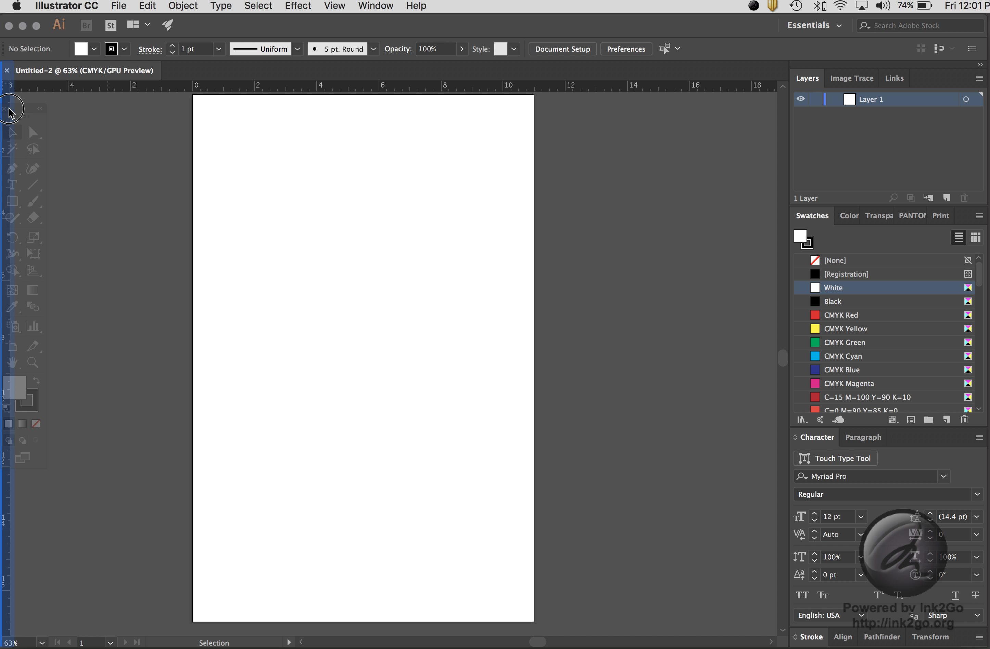
pyautogui.moveTo(10, 112); pyautogui.dragTo(11, 113)
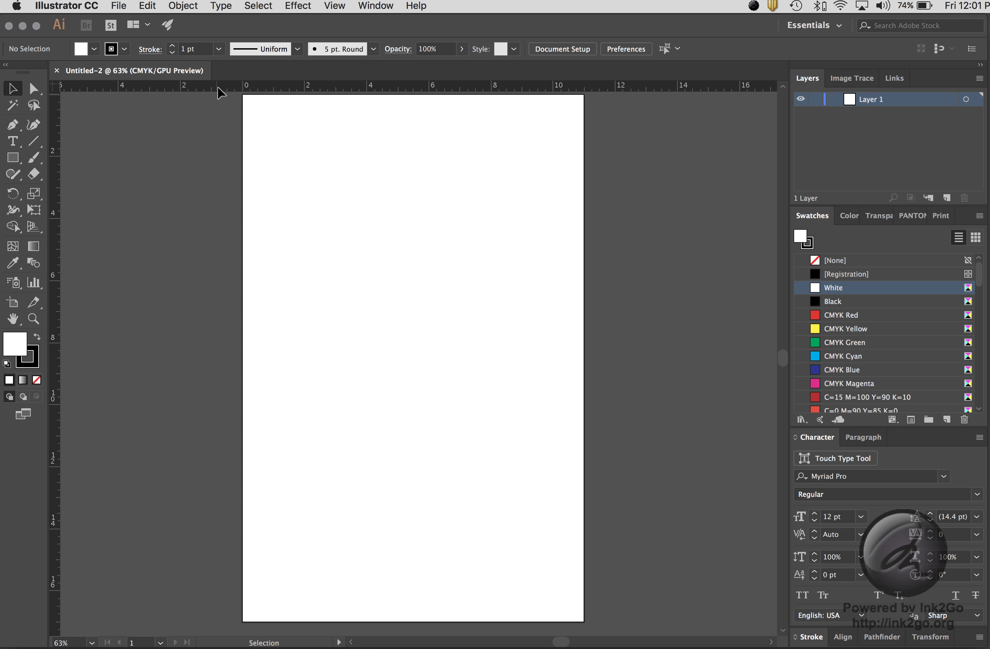
# - Create a second document from the recent 11 x 8.5 in Letter preset and switch between the two open documents
pyautogui.press('super+n')
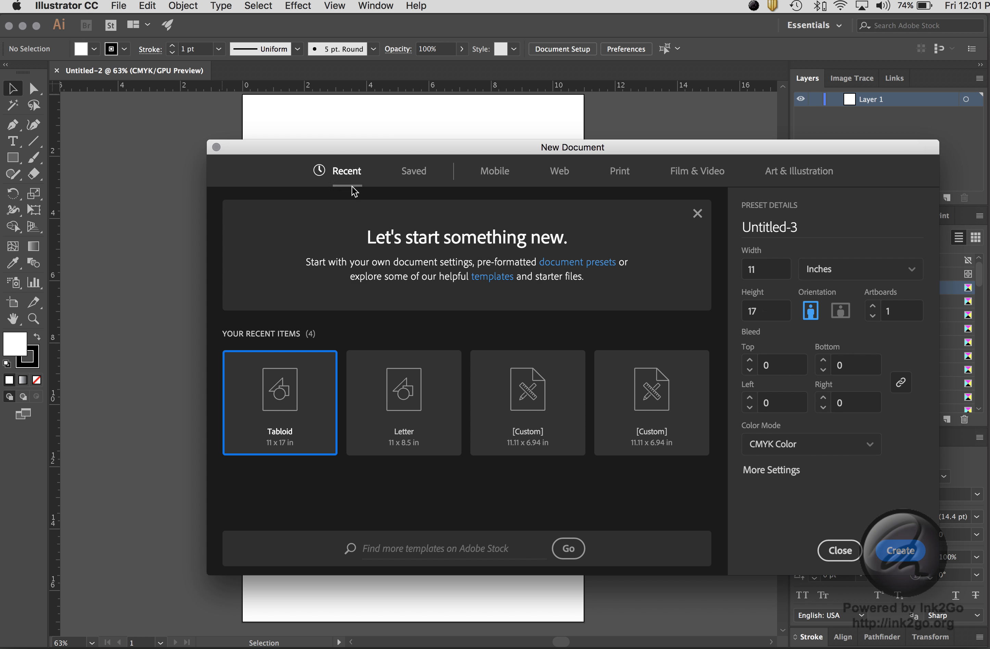
pyautogui.click(438, 397)
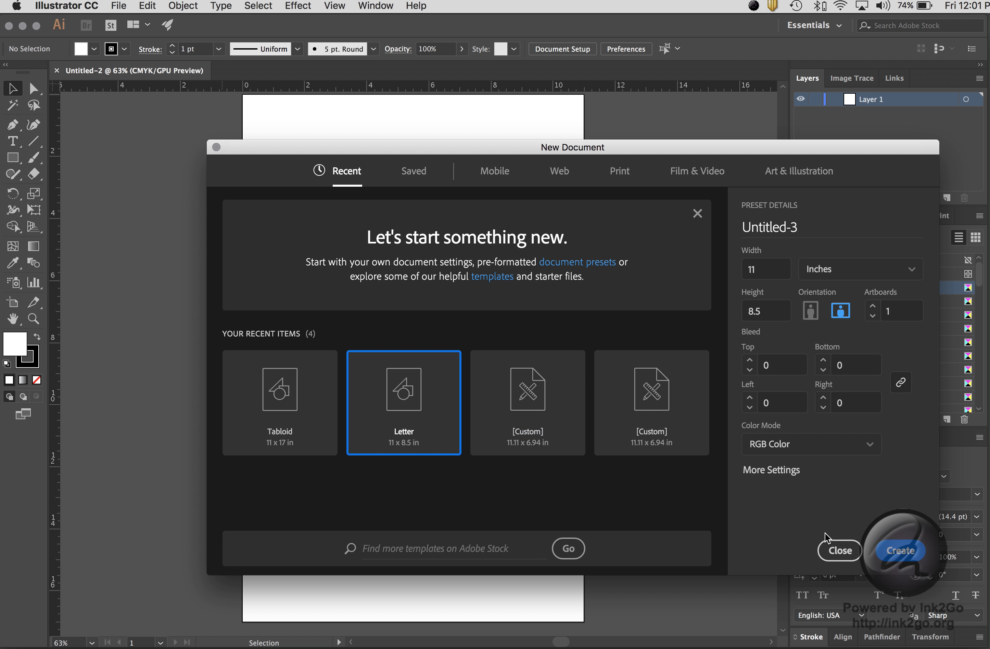
pyautogui.click(828, 548)
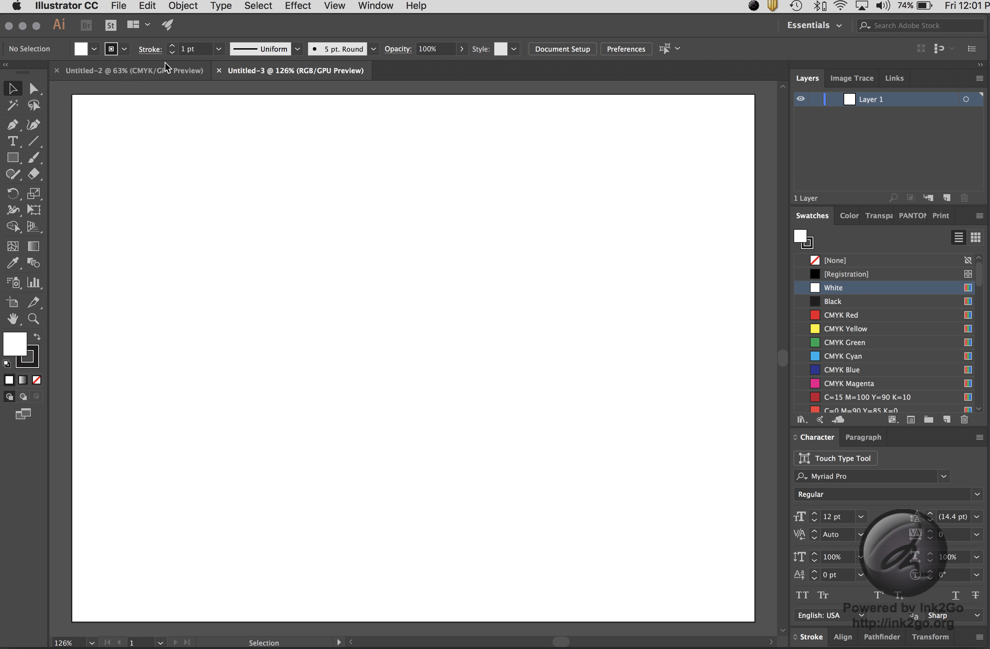
pyautogui.click(166, 73)
pyautogui.click(262, 72)
pyautogui.click(167, 75)
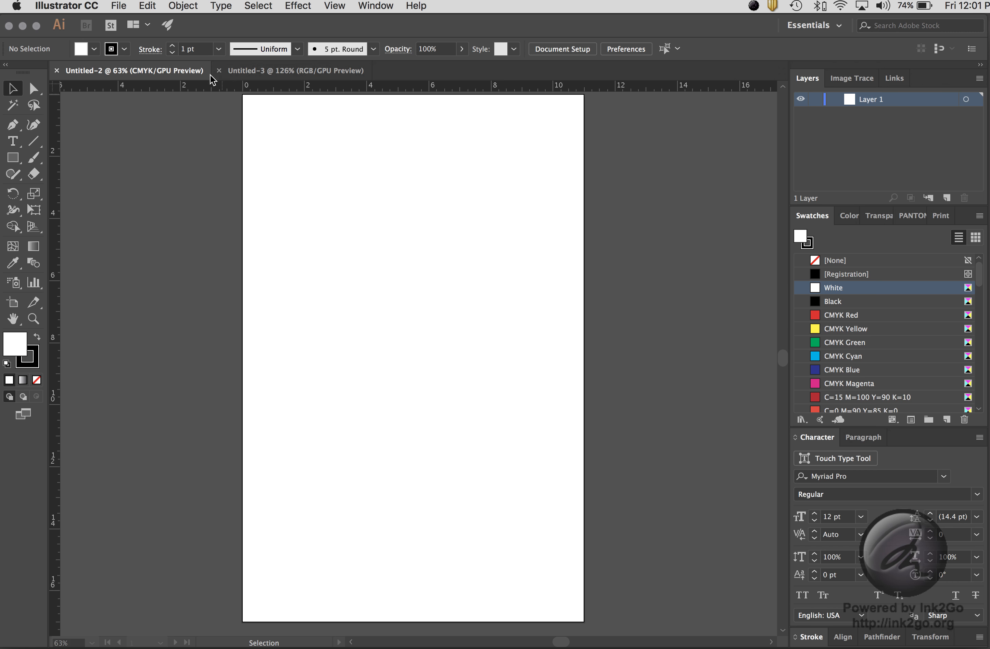
pyautogui.click(234, 72)
# - Detach both documents into floating windows and try moving the Tools panel and windows around the workspace
pyautogui.moveTo(125, 73); pyautogui.dragTo(127, 147)
pyautogui.moveTo(272, 74); pyautogui.dragTo(413, 80)
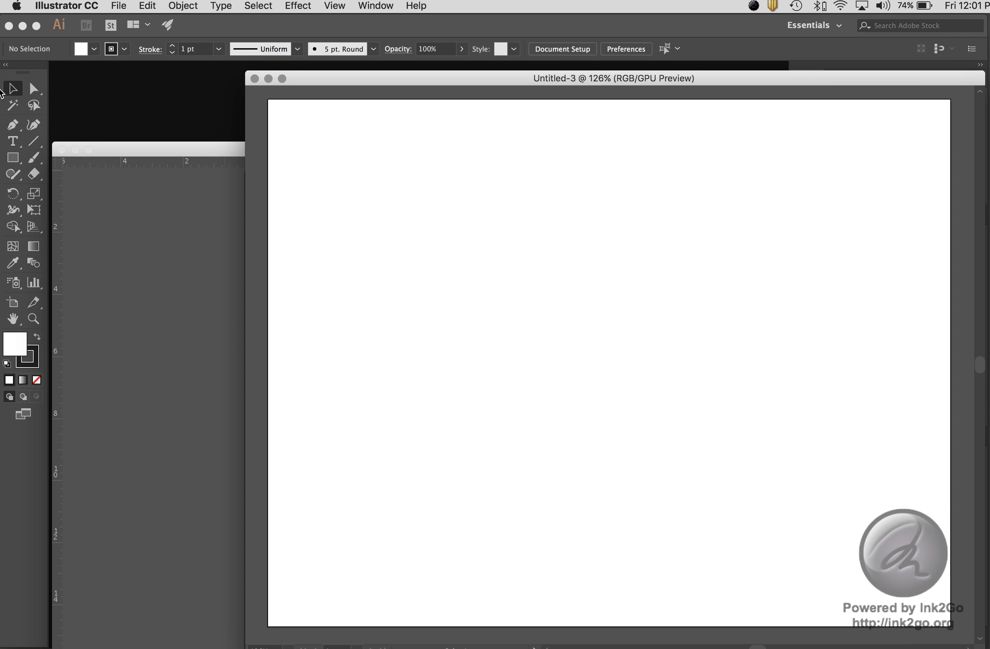
pyautogui.moveTo(24, 68); pyautogui.dragTo(230, 118)
pyautogui.moveTo(162, 145); pyautogui.dragTo(97, 95)
pyautogui.moveTo(202, 122); pyautogui.dragTo(1, 73)
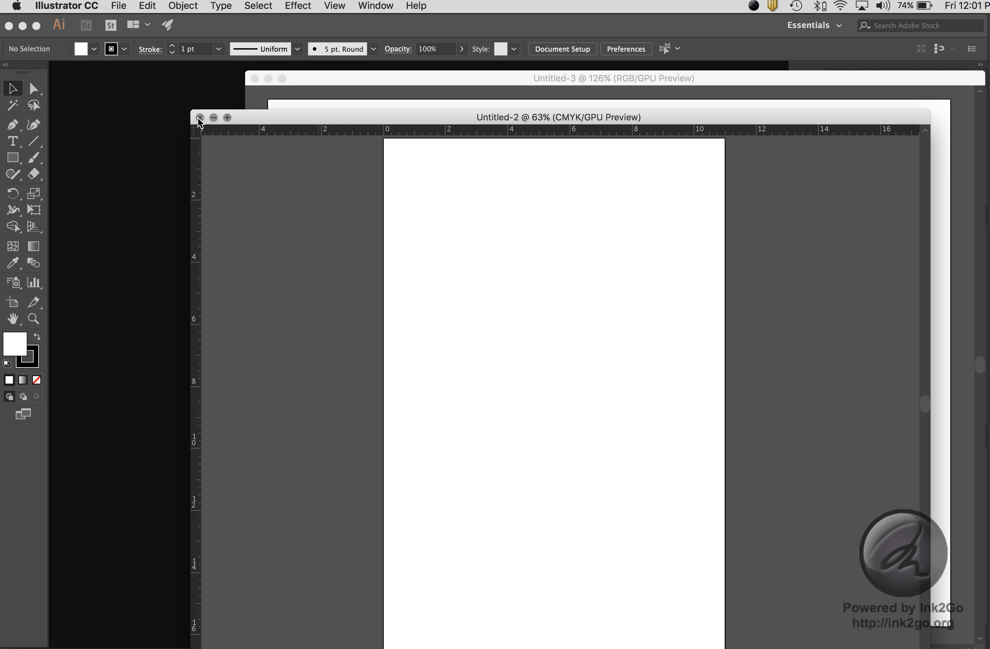
# - Close the Untitled-3 document and dock the Untitled-2 window back in the application frame
pyautogui.click(351, 78)
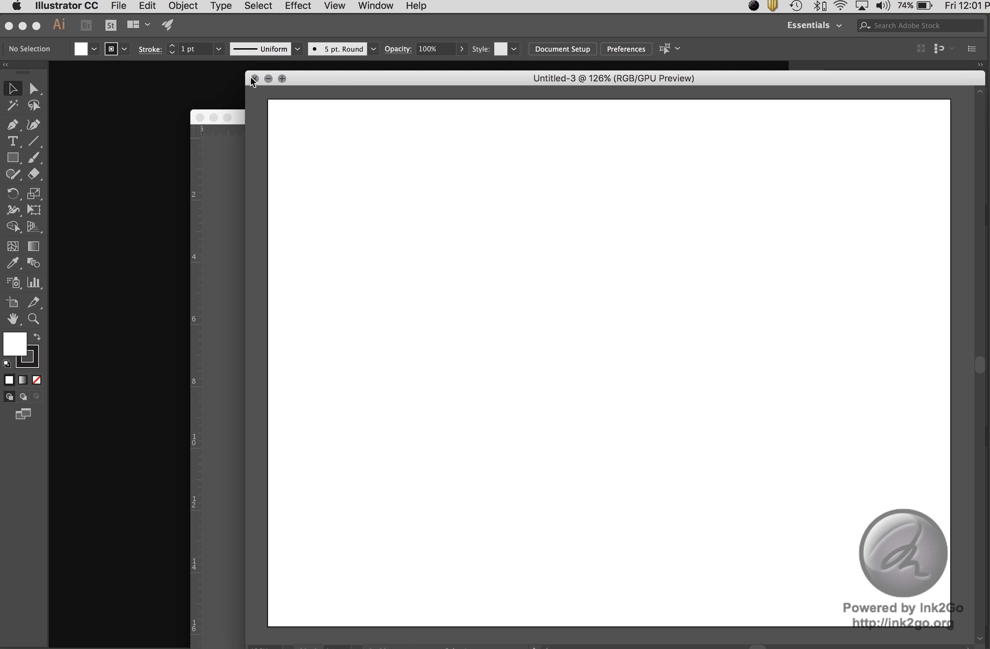
pyautogui.click(255, 79)
pyautogui.moveTo(257, 116); pyautogui.dragTo(209, 65)
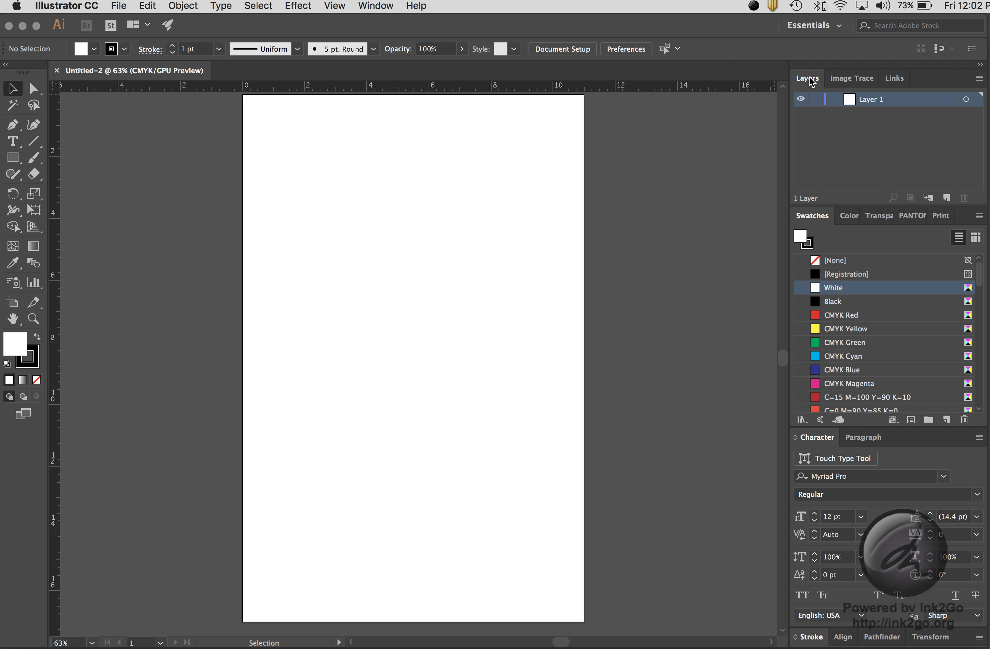
# - View the Image Trace and Links panels and return to the Layers panel
pyautogui.click(844, 82)
pyautogui.click(894, 79)
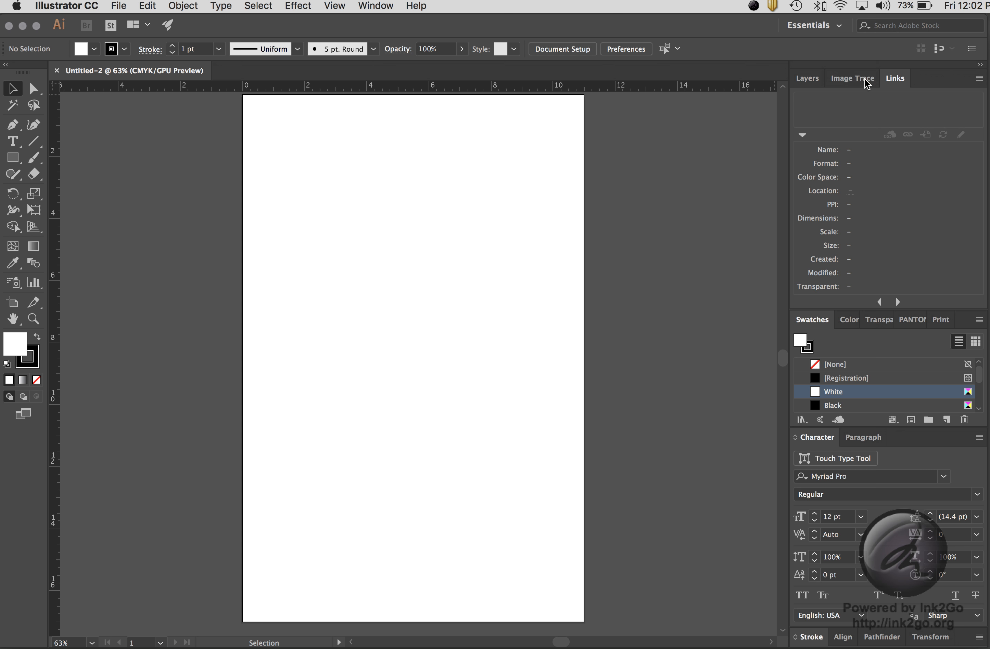
pyautogui.click(812, 83)
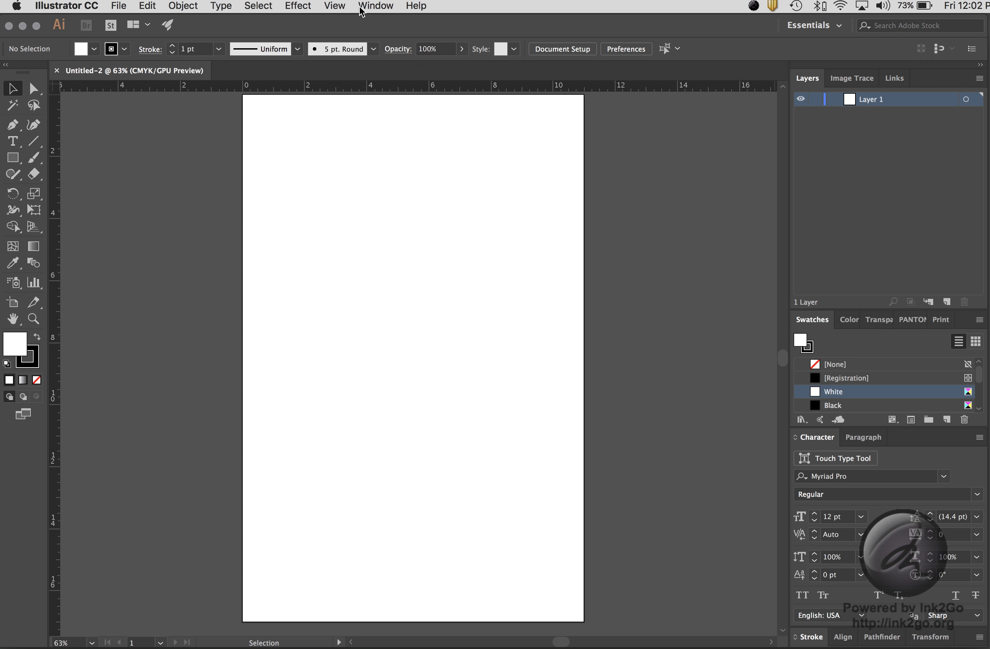
# - Hide the Layers panel group and show it again
pyautogui.click(385, 6)
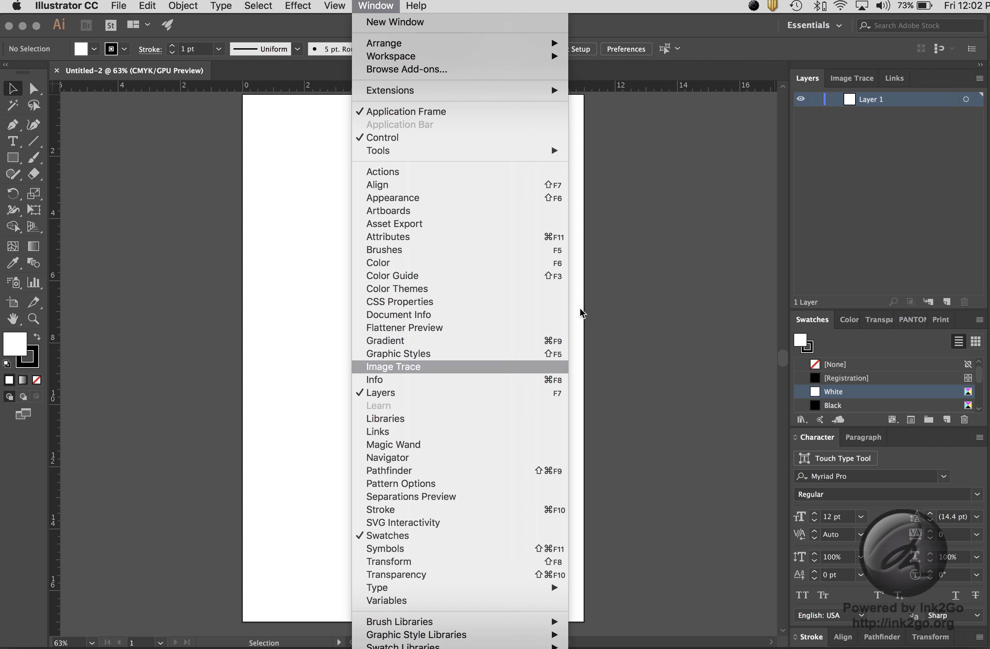
pyautogui.click(373, 395)
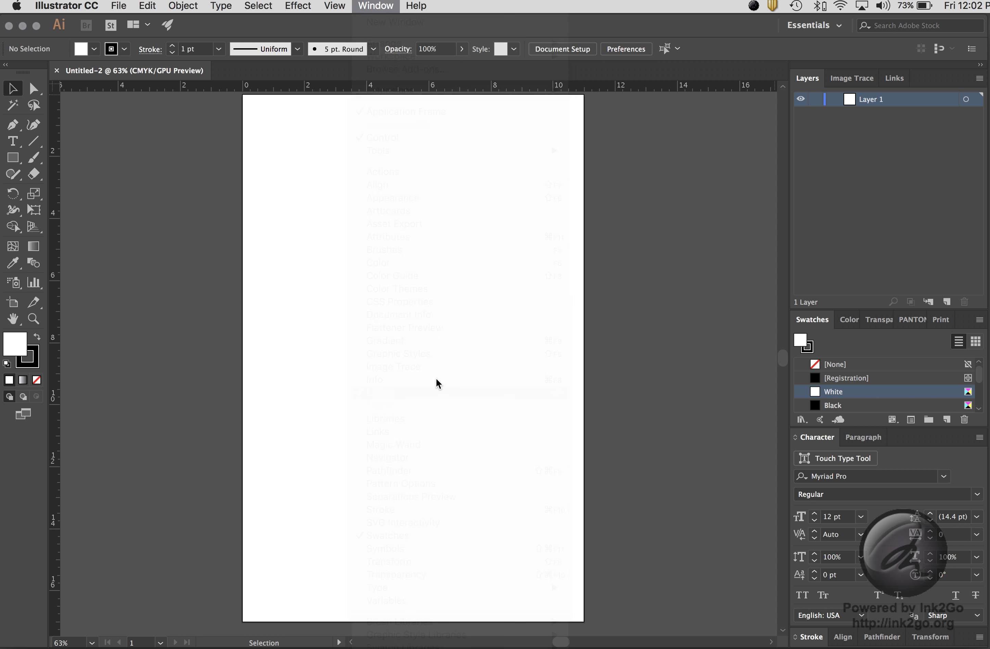
pyautogui.click(373, 7)
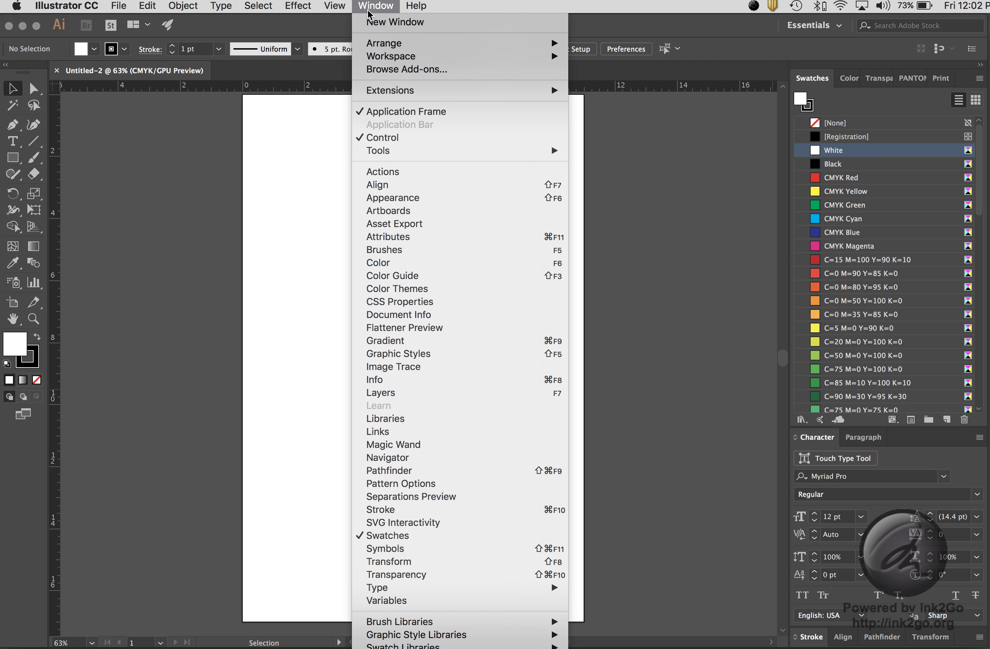
pyautogui.click(422, 396)
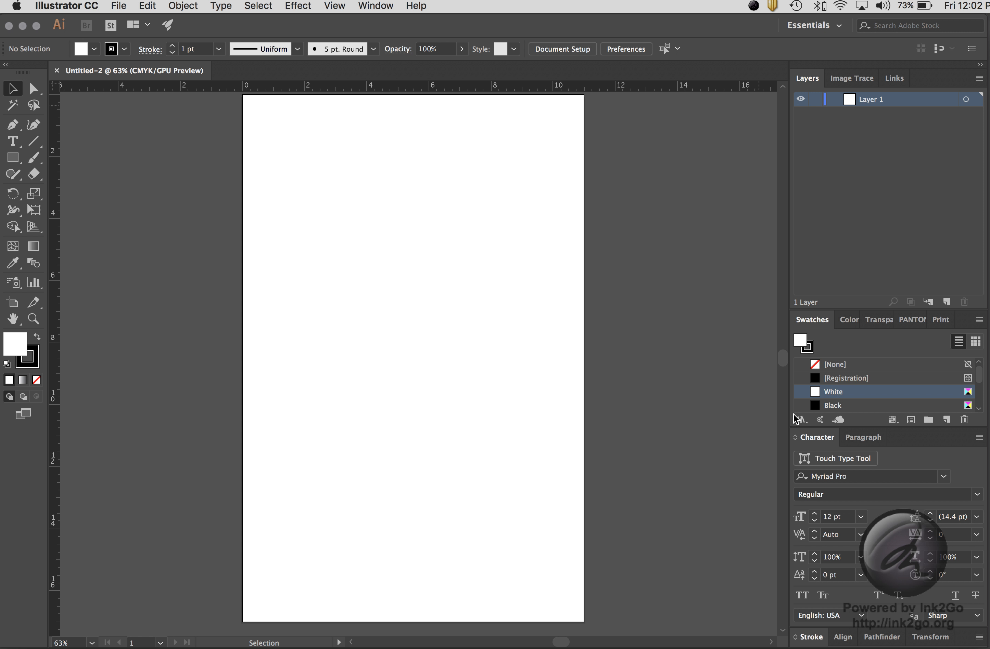
# - Detach the Color panel from the Swatches group, move it over the artboard and close it
pyautogui.moveTo(853, 320); pyautogui.dragTo(679, 245)
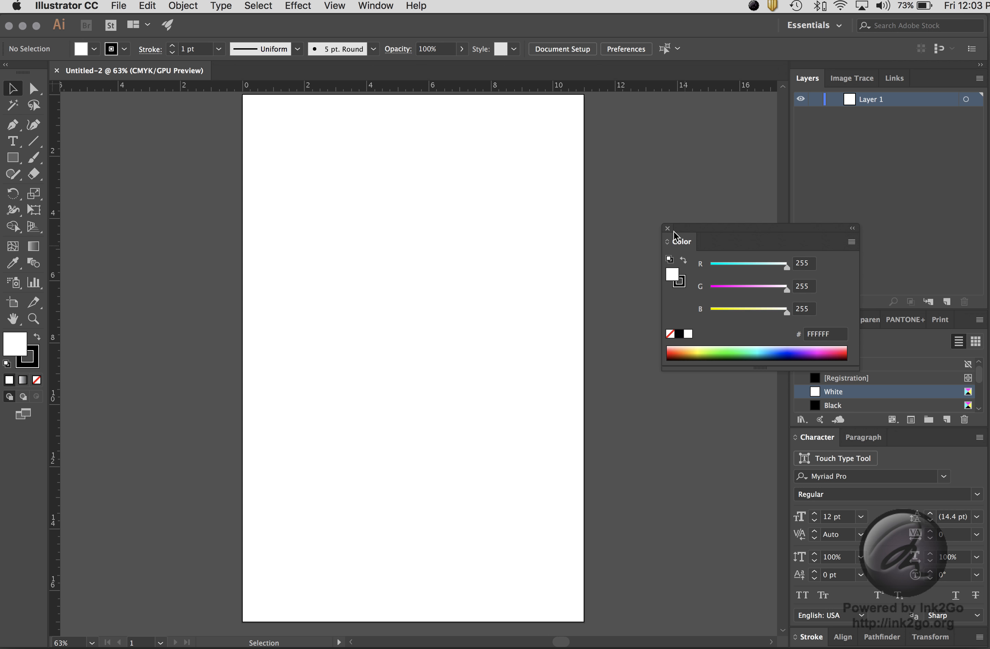
pyautogui.moveTo(772, 234); pyautogui.dragTo(576, 219)
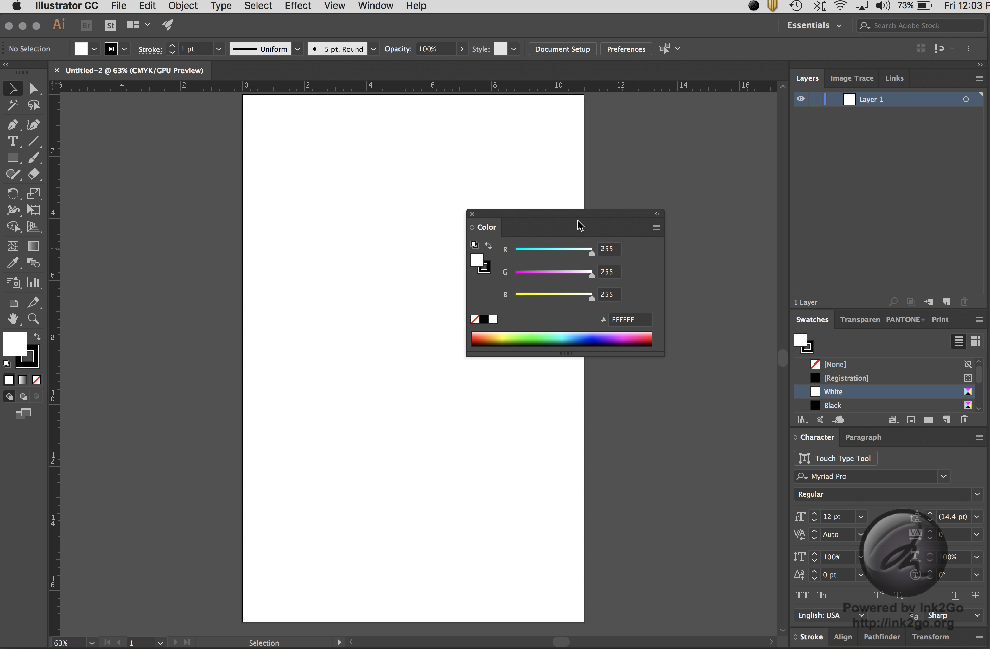
pyautogui.moveTo(569, 214); pyautogui.dragTo(517, 219)
pyautogui.click(407, 219)
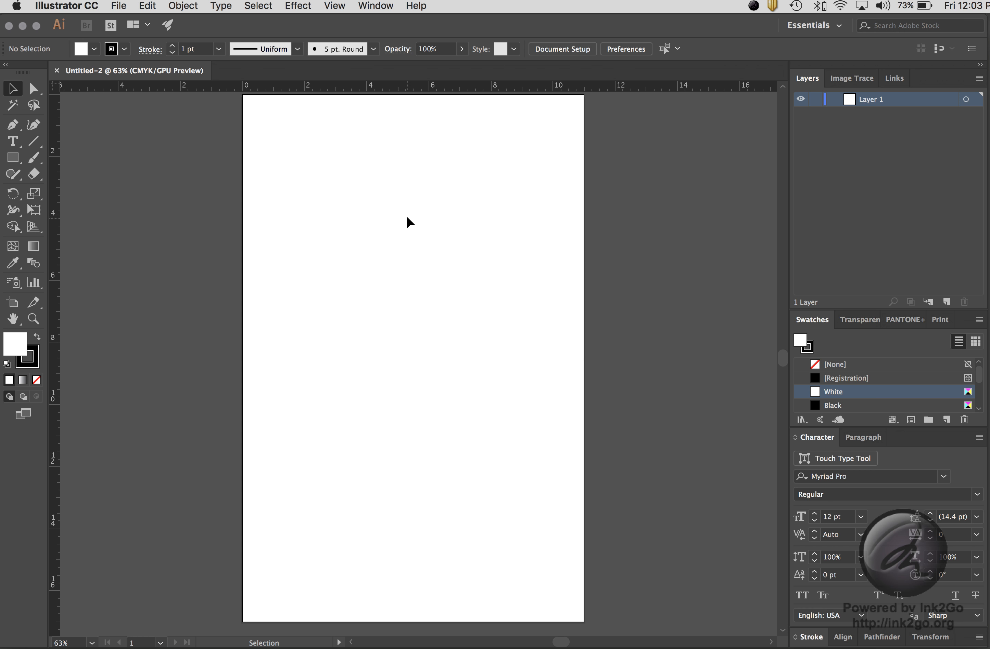
# - Reopen the Color panel and dock it back into the Swatches panel group
pyautogui.click(387, 7)
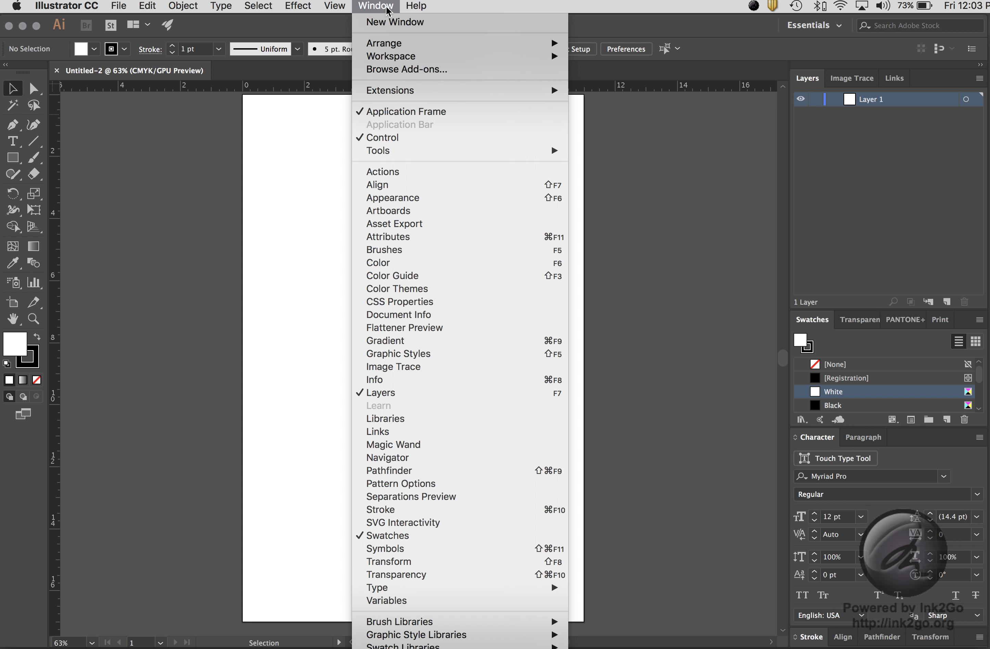
pyautogui.click(490, 266)
pyautogui.moveTo(472, 227); pyautogui.dragTo(833, 328)
pyautogui.click(811, 305)
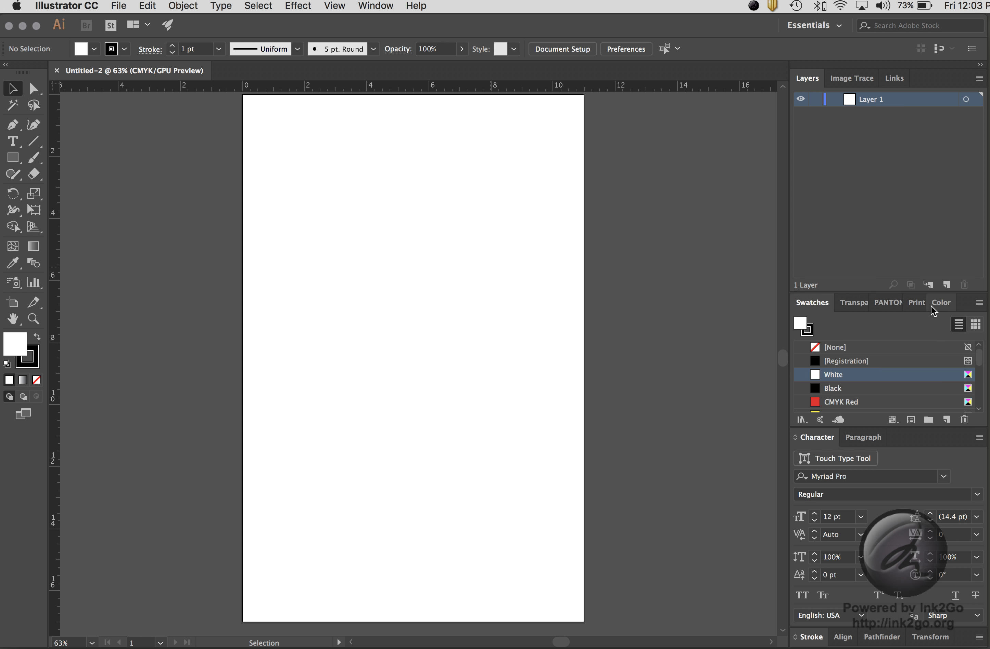
pyautogui.scroll(-3, 854, 392)
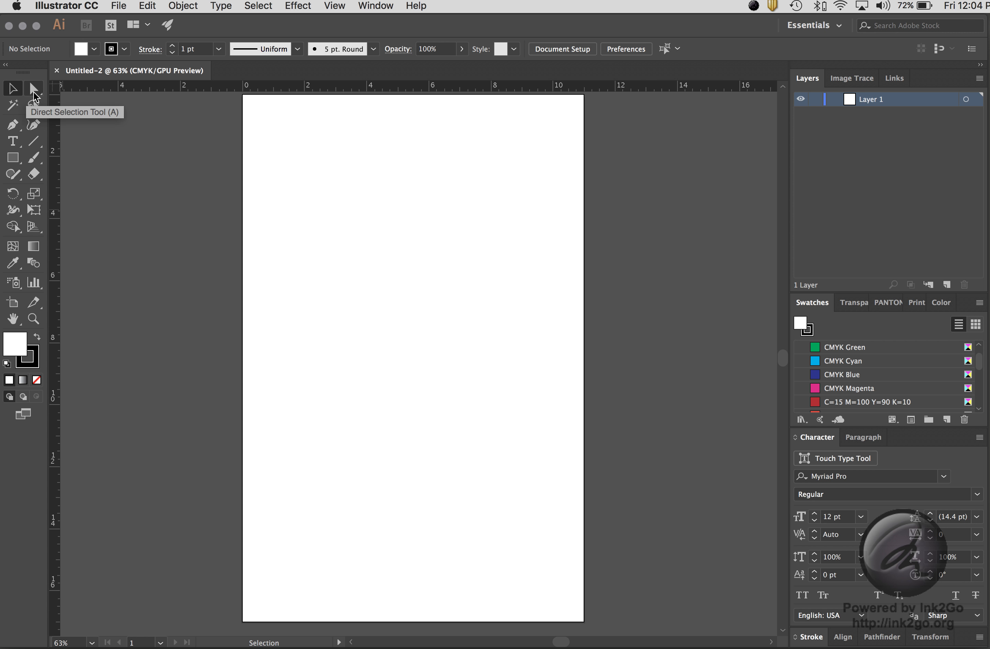
# - Draw a rectangle about 5 x 4.5 in in the artboard's upper left and swap fill and stroke to make it solid black
pyautogui.click(13, 158)
pyautogui.moveTo(283, 169); pyautogui.dragTo(438, 307)
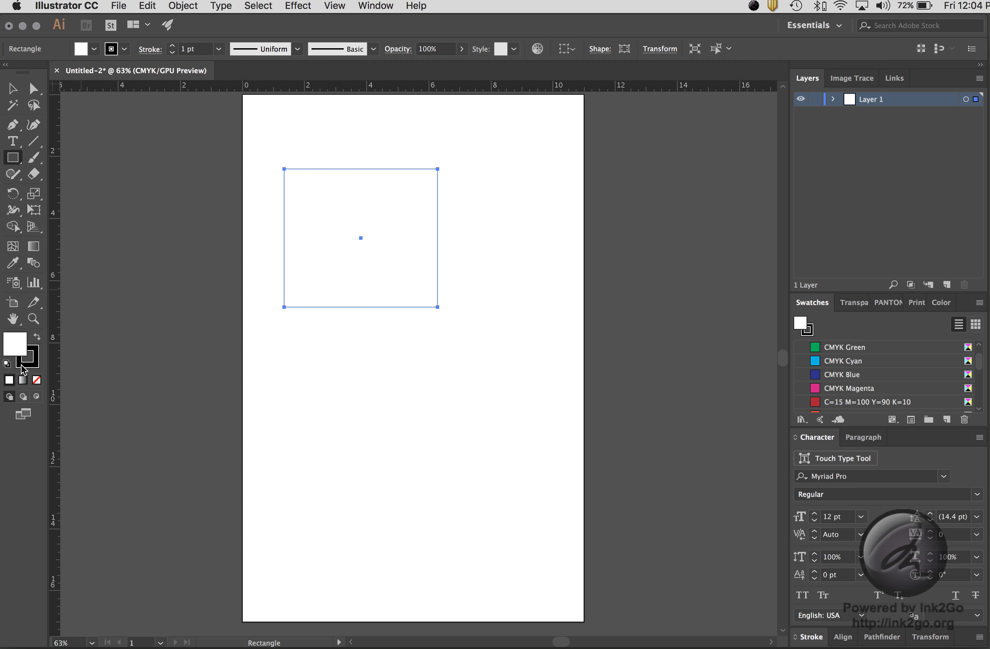
pyautogui.click(37, 337)
pyautogui.click(12, 88)
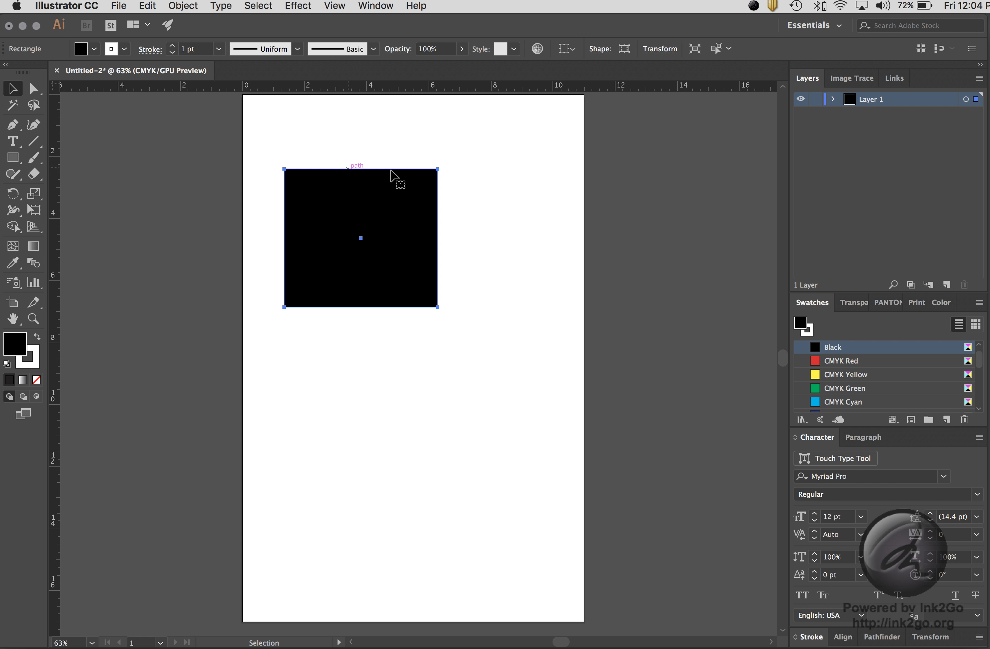
pyautogui.click(434, 134)
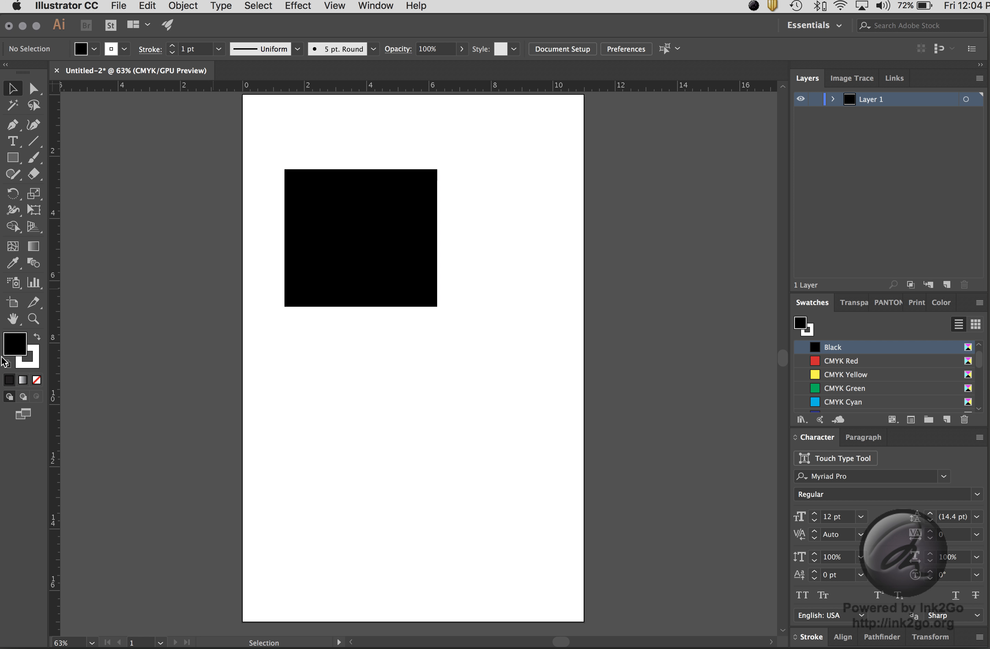
# - Move the black rectangle down the artboard, then back up to about X 1.05 in, Y 1.58 in
pyautogui.click(357, 190)
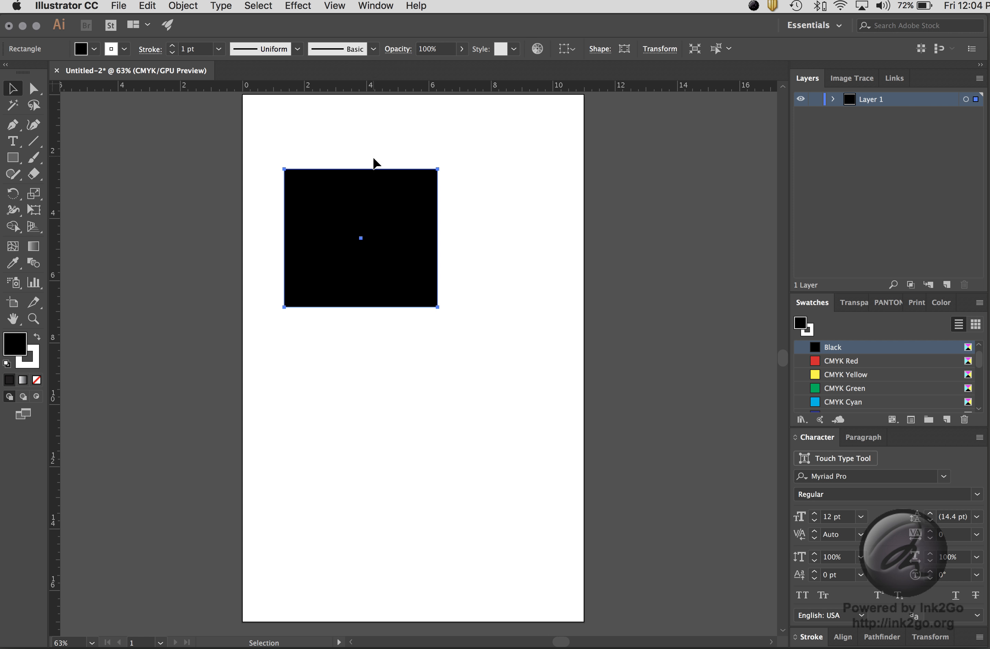
pyautogui.click(309, 145)
pyautogui.moveTo(340, 220); pyautogui.dragTo(351, 281)
pyautogui.click(333, 124)
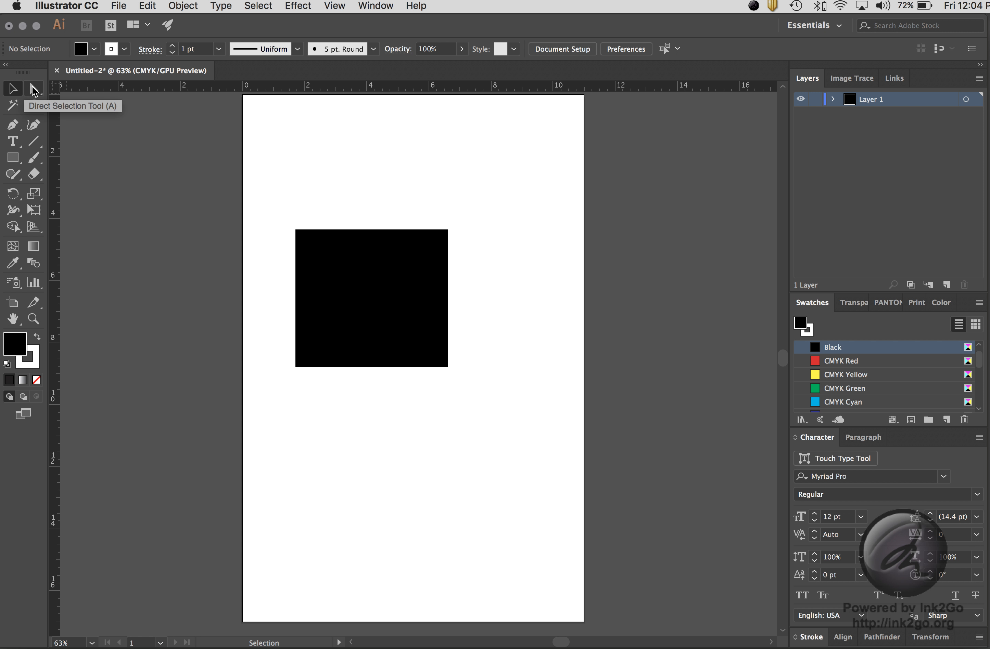
pyautogui.click(34, 89)
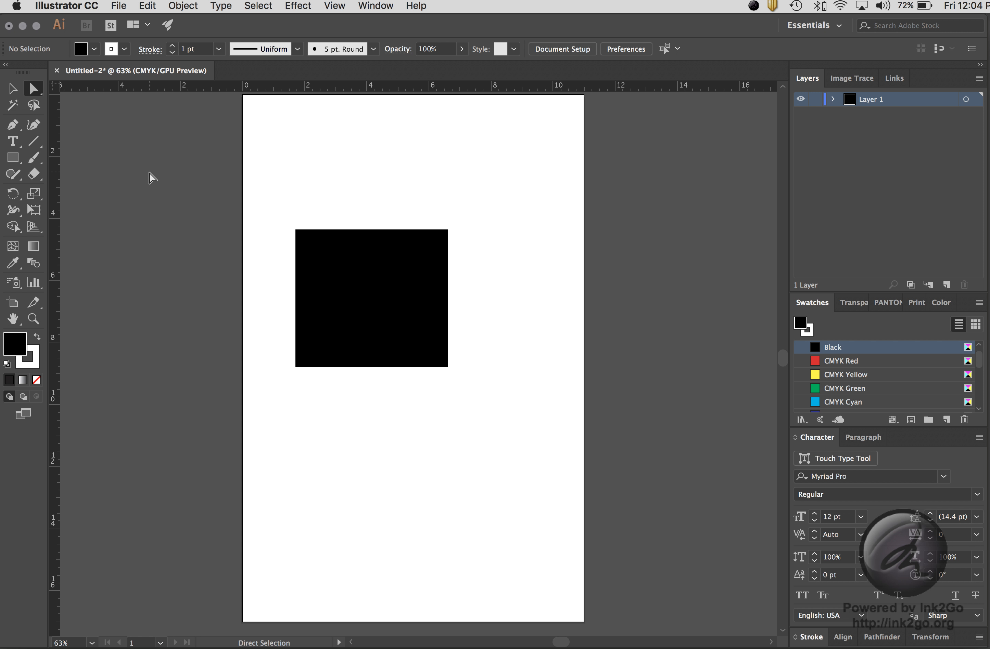
pyautogui.press('v')
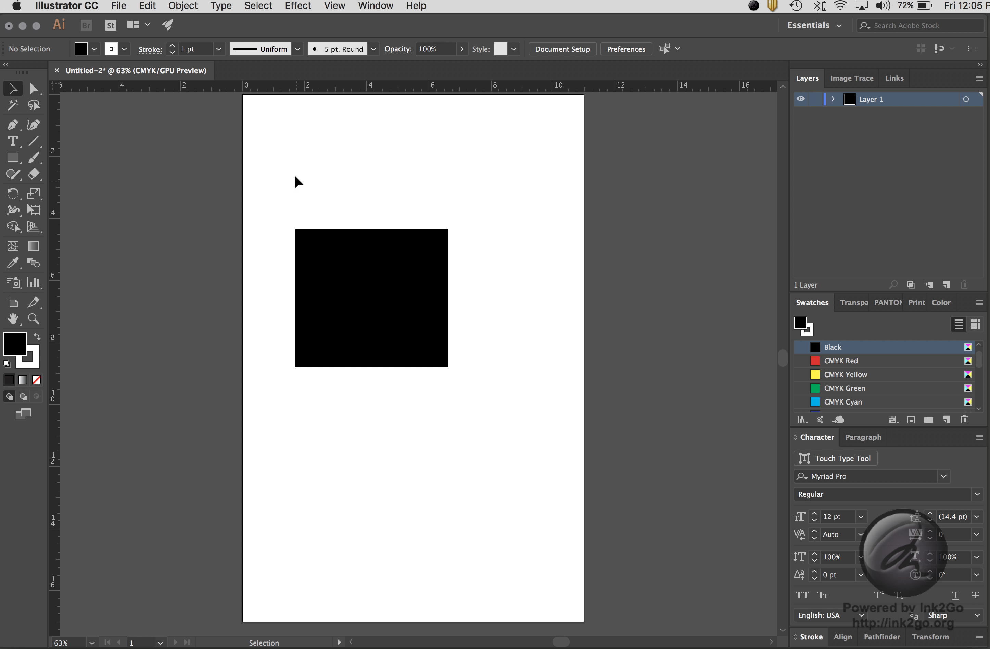
pyautogui.moveTo(347, 235); pyautogui.dragTo(327, 150)
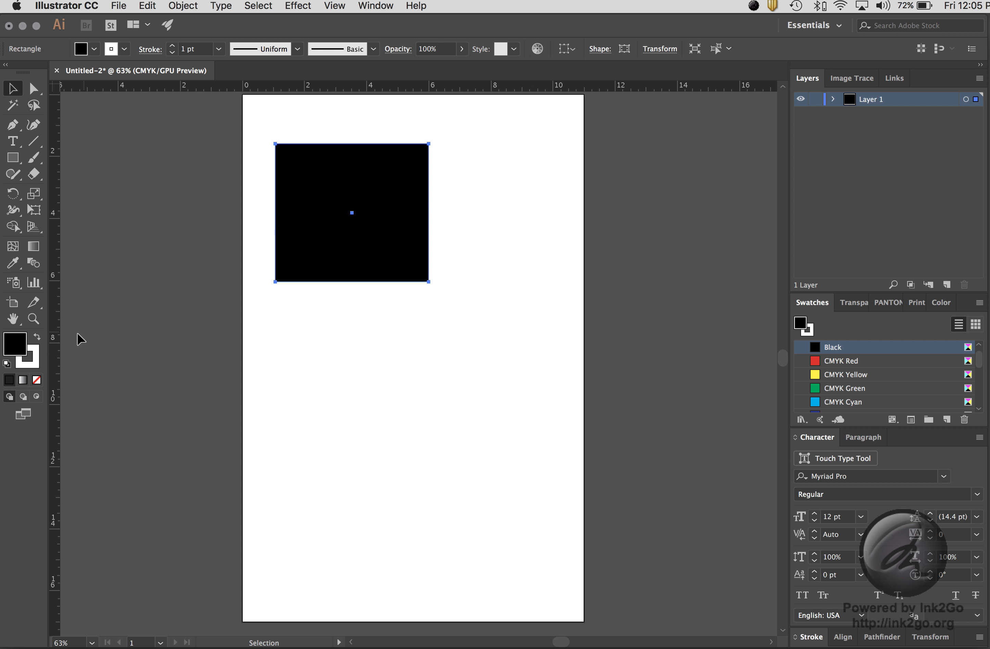
# - Swap the rectangle's colours to a white fill with a black stroke and set its stroke weight to 6 pt
pyautogui.click(37, 337)
pyautogui.click(331, 338)
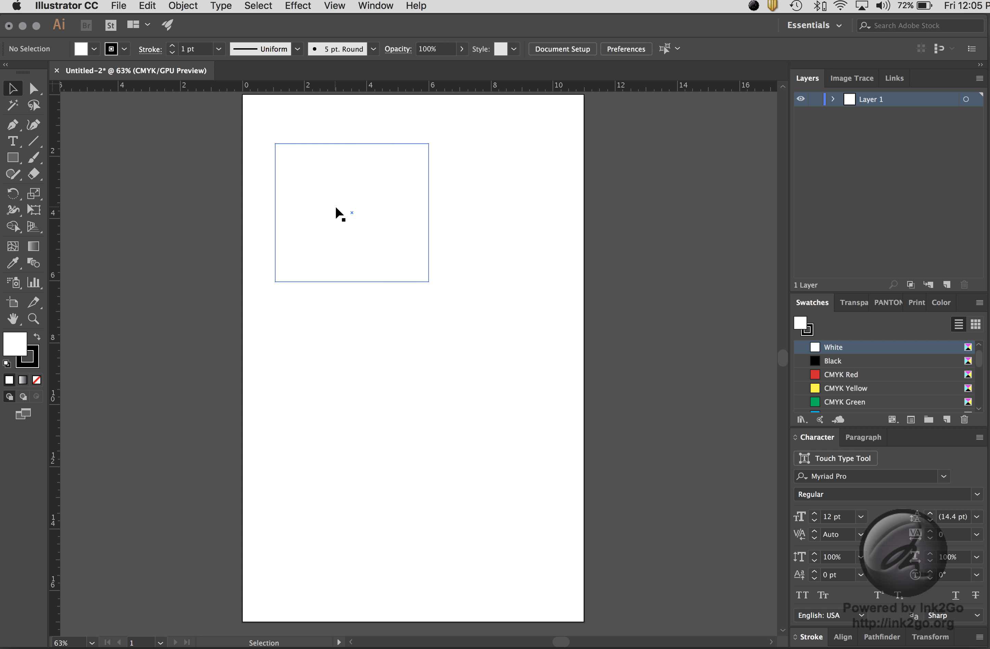
pyautogui.click(397, 144)
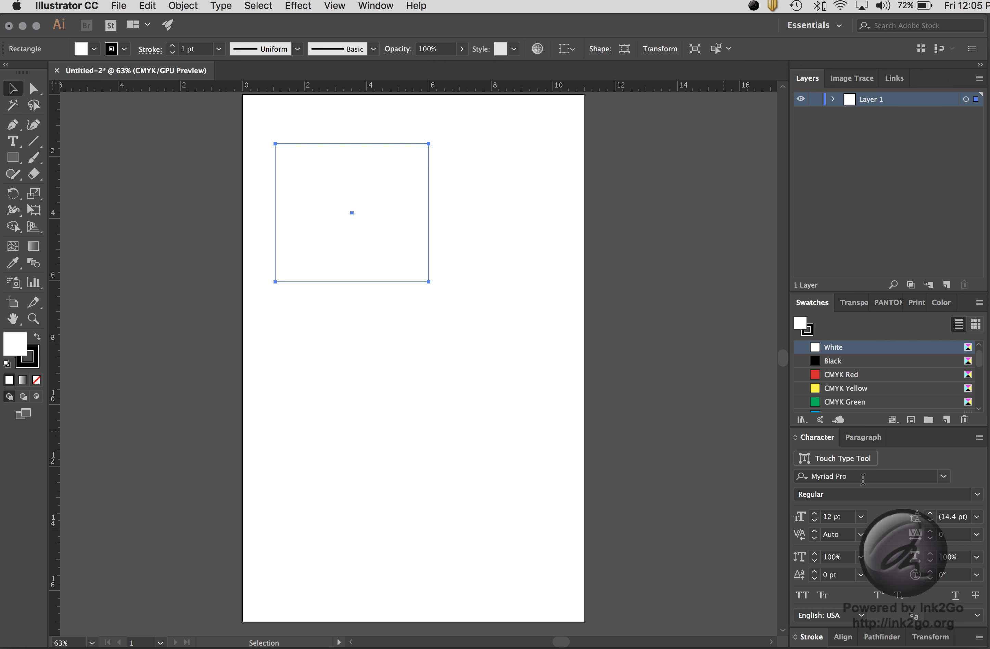
pyautogui.click(810, 637)
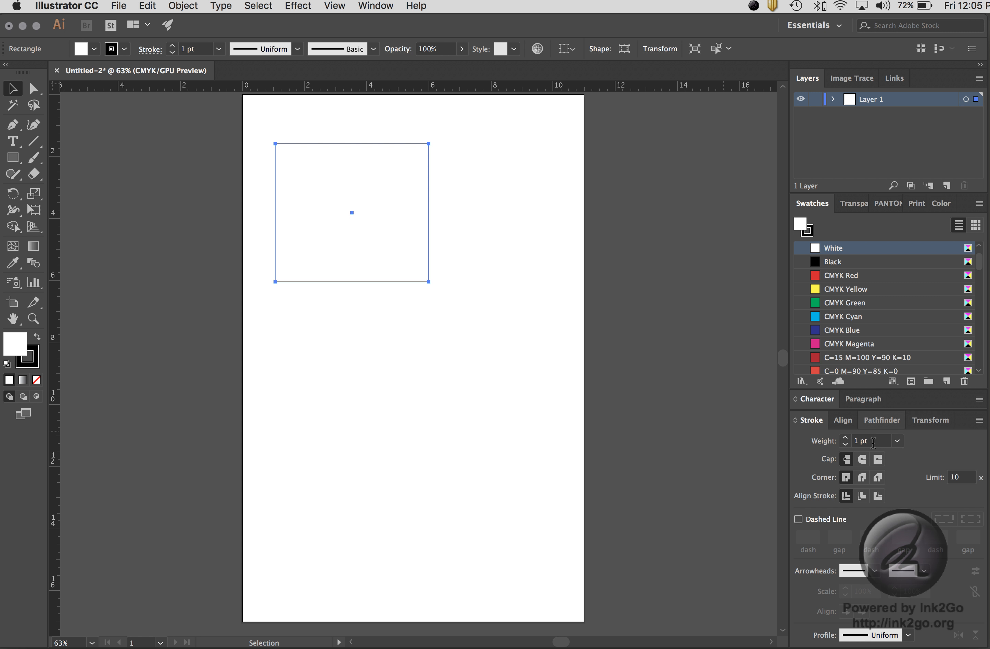
pyautogui.click(896, 441)
pyautogui.press('Escape')
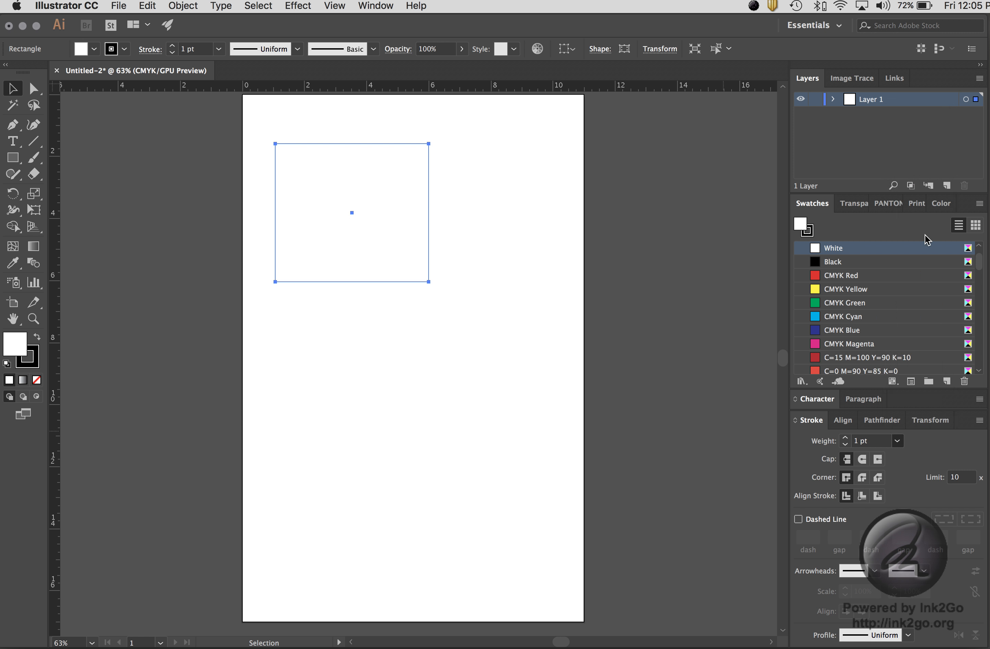
pyautogui.click(479, 268)
pyautogui.click(396, 166)
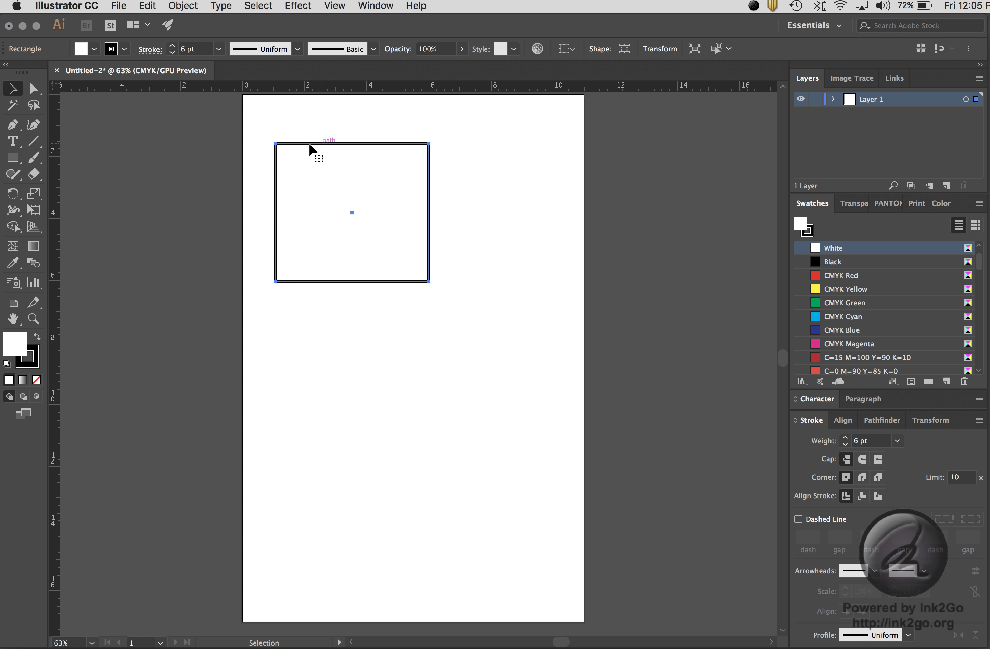
pyautogui.click(327, 126)
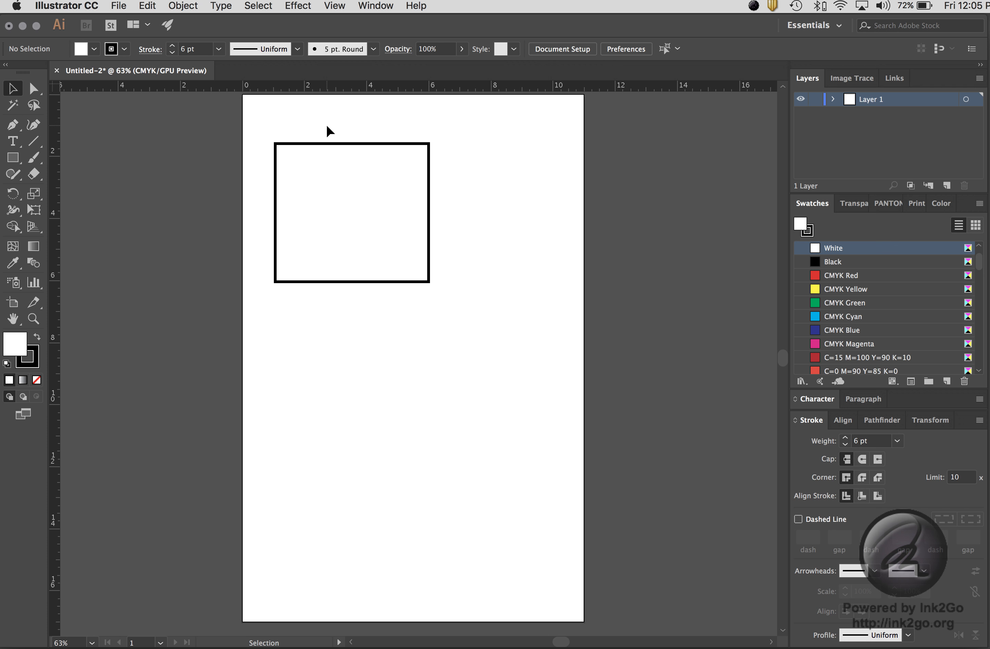
# - Magnify the rectangle to 150% and examine its path and anchor points while selecting and deselecting it
pyautogui.click(330, 144)
pyautogui.press('a')
pyautogui.press('super+1')
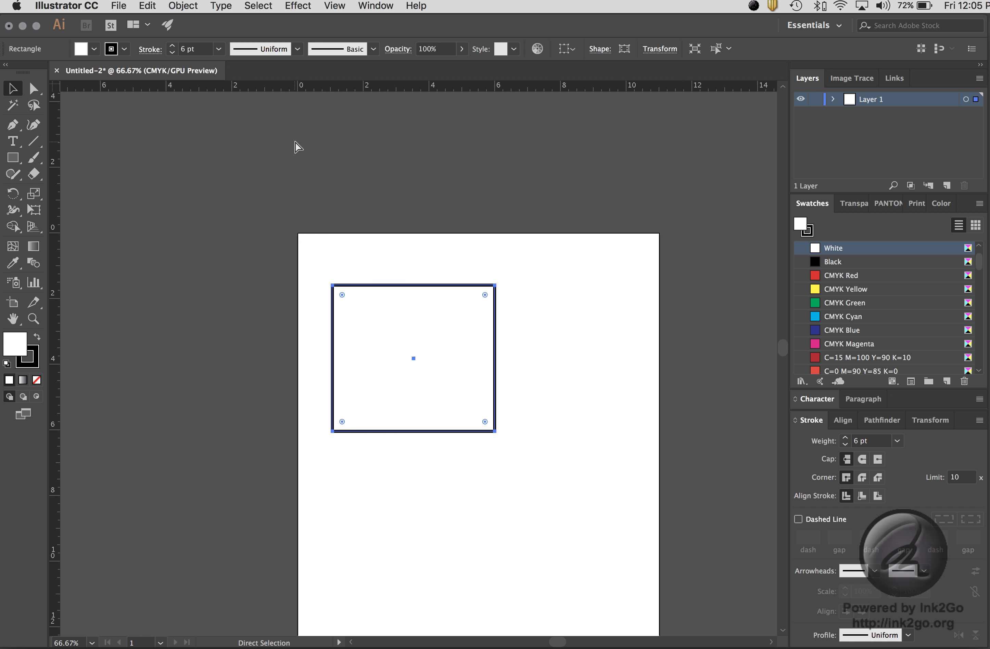
pyautogui.press('super+equal')
pyautogui.press('v')
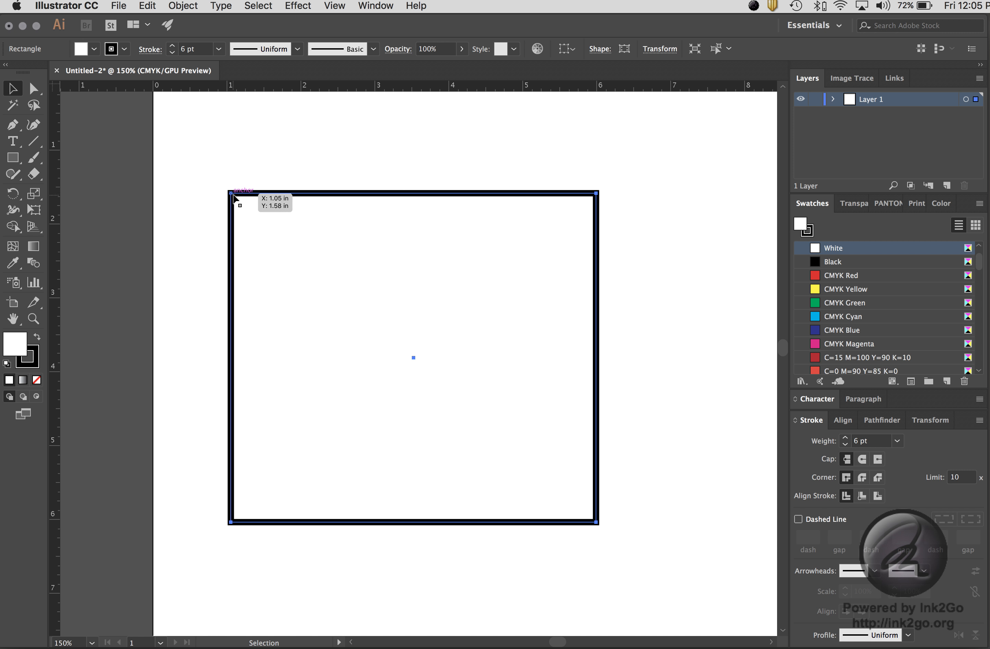
pyautogui.click(276, 164)
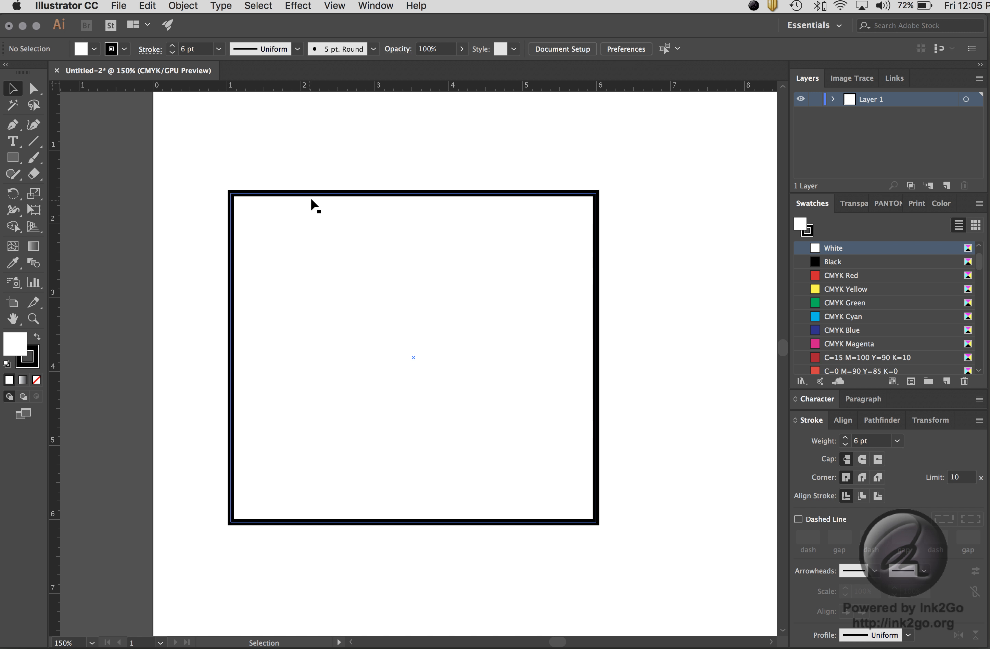
pyautogui.click(332, 199)
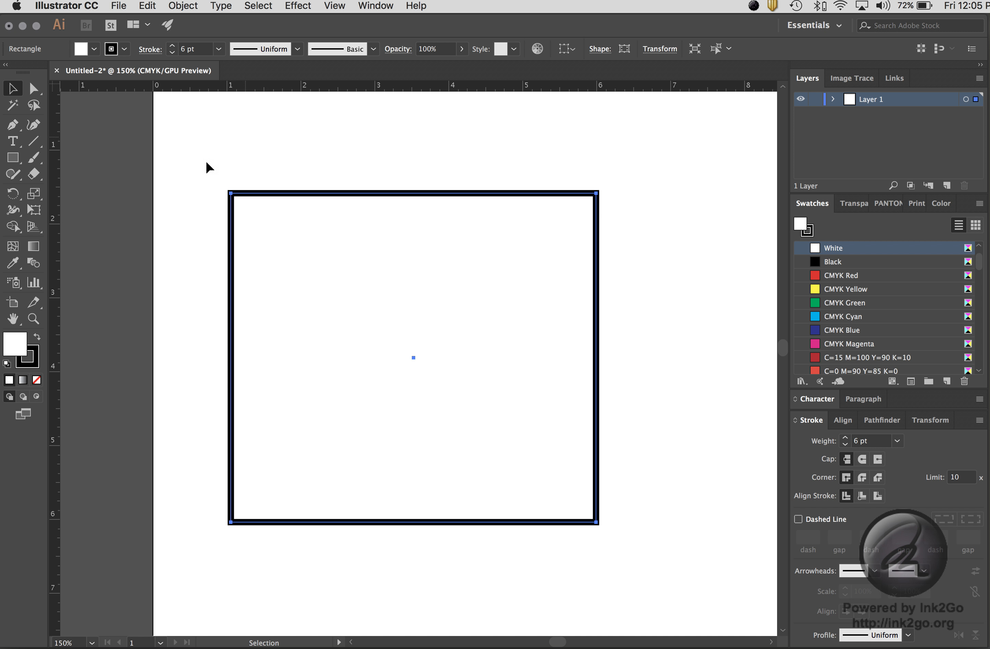
# - Move the whole rectangle with the Selection tool to about 1 in from the artboard's left edge, then deselect it
pyautogui.moveTo(461, 203); pyautogui.dragTo(501, 97)
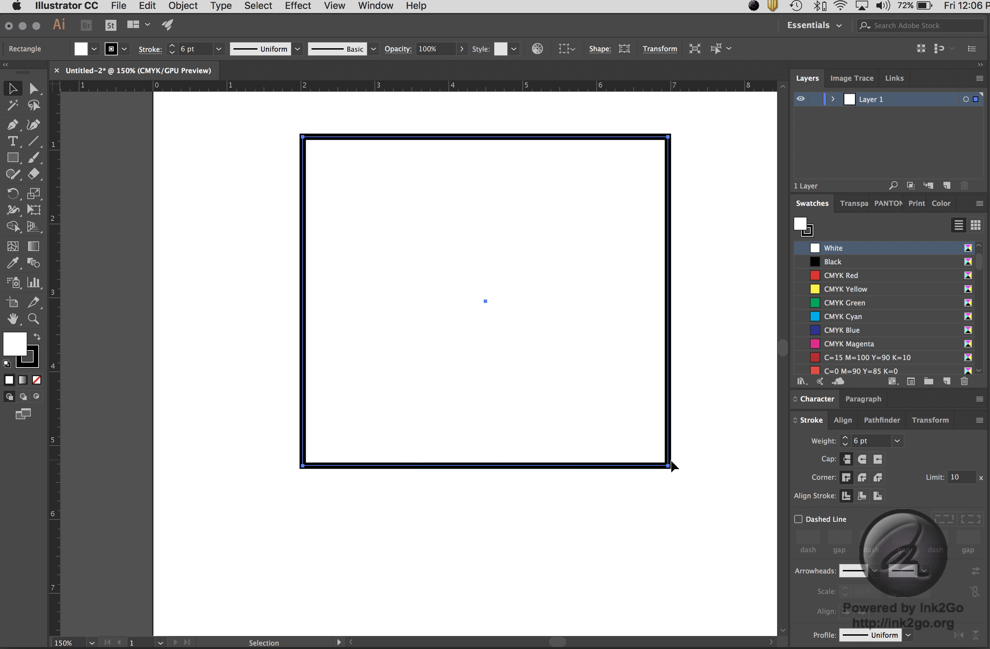
pyautogui.moveTo(657, 459); pyautogui.dragTo(586, 472)
pyautogui.click(381, 114)
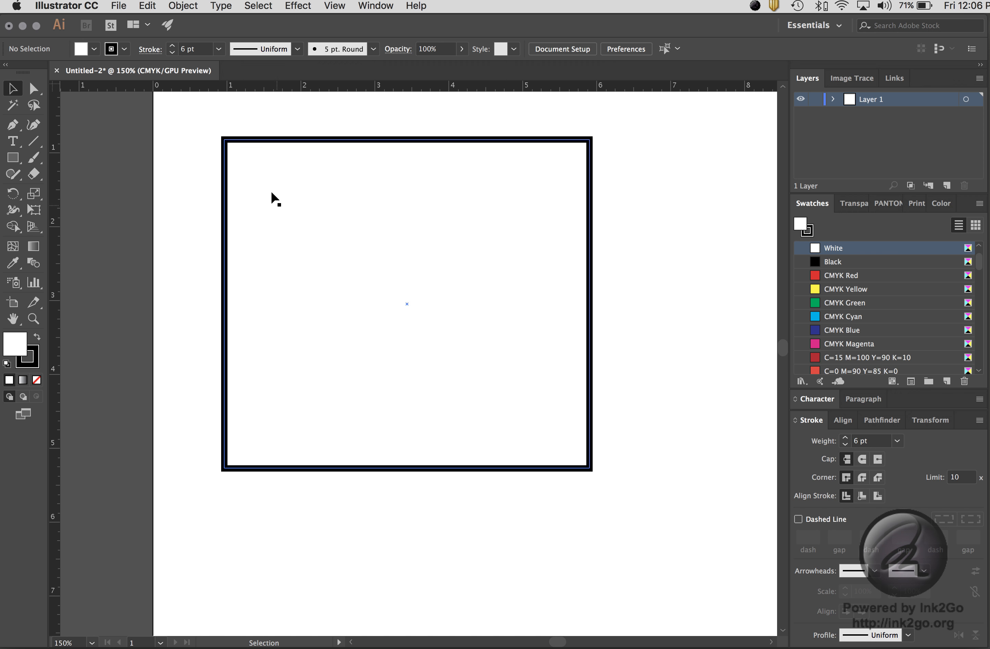
# - Reshape the rectangle into a slanted quadrilateral with Direct Selection by moving its upper-left corner and shifting the top edge about 2.2 in right
pyautogui.click(34, 89)
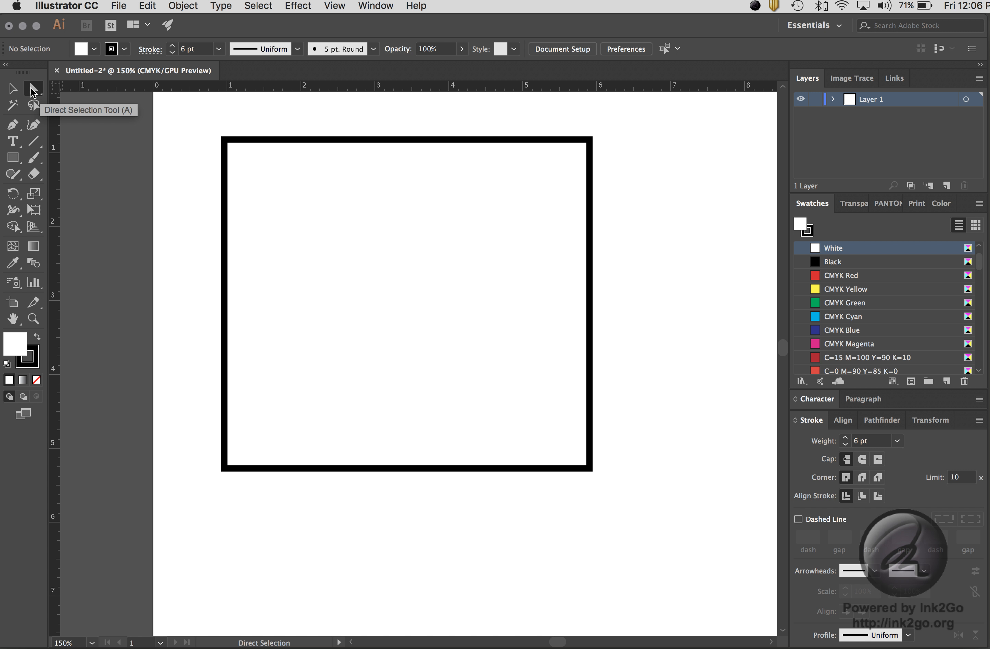
pyautogui.click(224, 140)
pyautogui.moveTo(225, 140)
pyautogui.mouseDown()
pyautogui.moveTo(353, 263)
pyautogui.moveTo(216, 137)
pyautogui.moveTo(224, 121)
pyautogui.mouseUp()
pyautogui.moveTo(393, 134); pyautogui.dragTo(557, 193)
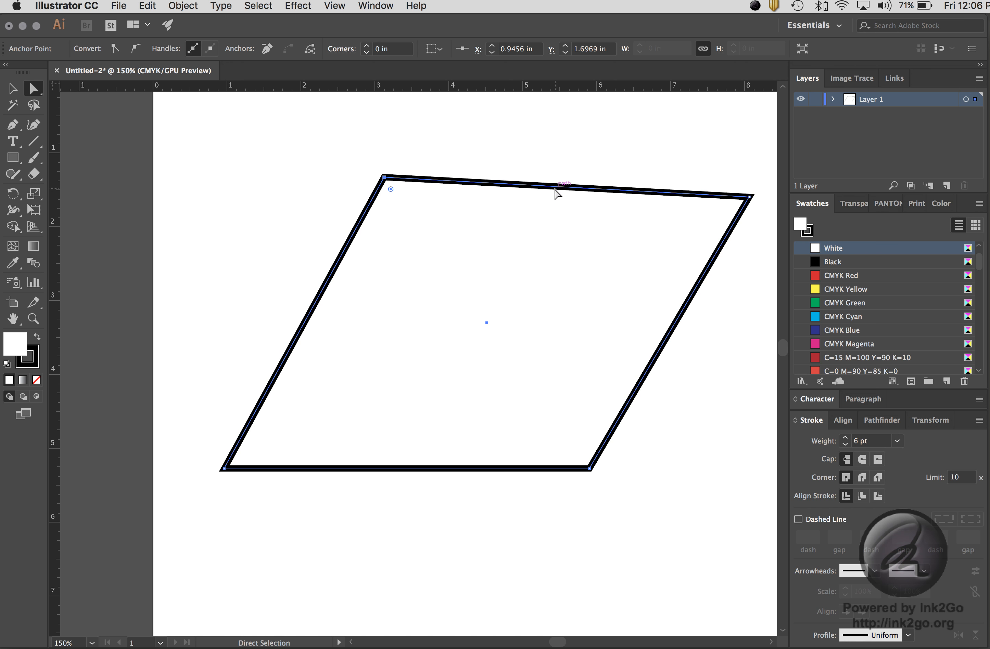
pyautogui.click(255, 165)
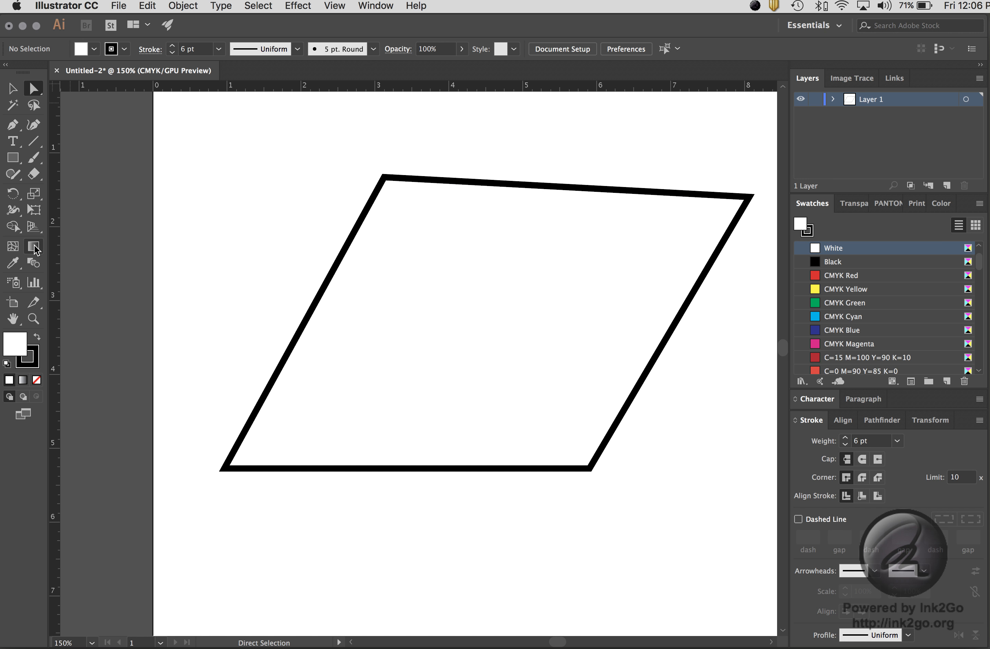
# - Draw two overlapping rectangles over the slanted shape, about 3.8 x 2.5 in and 3.4 x 5 in, and deselect them
pyautogui.click(12, 157)
pyautogui.moveTo(207, 254); pyautogui.dragTo(484, 437)
pyautogui.moveTo(404, 374); pyautogui.dragTo(653, 629)
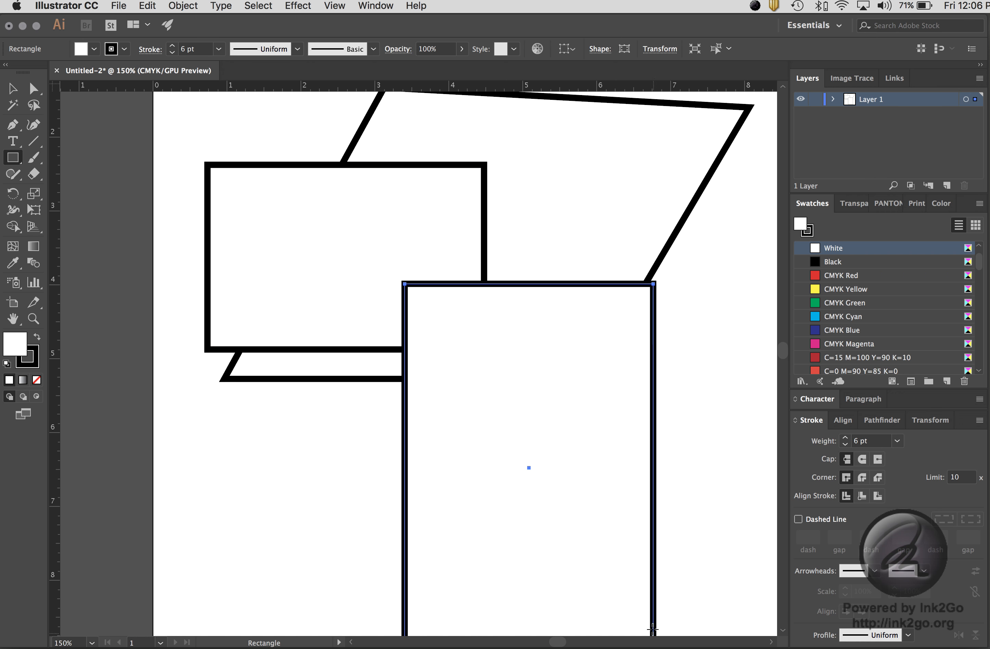
pyautogui.press('super+minus')
pyautogui.press('v')
pyautogui.click(230, 124)
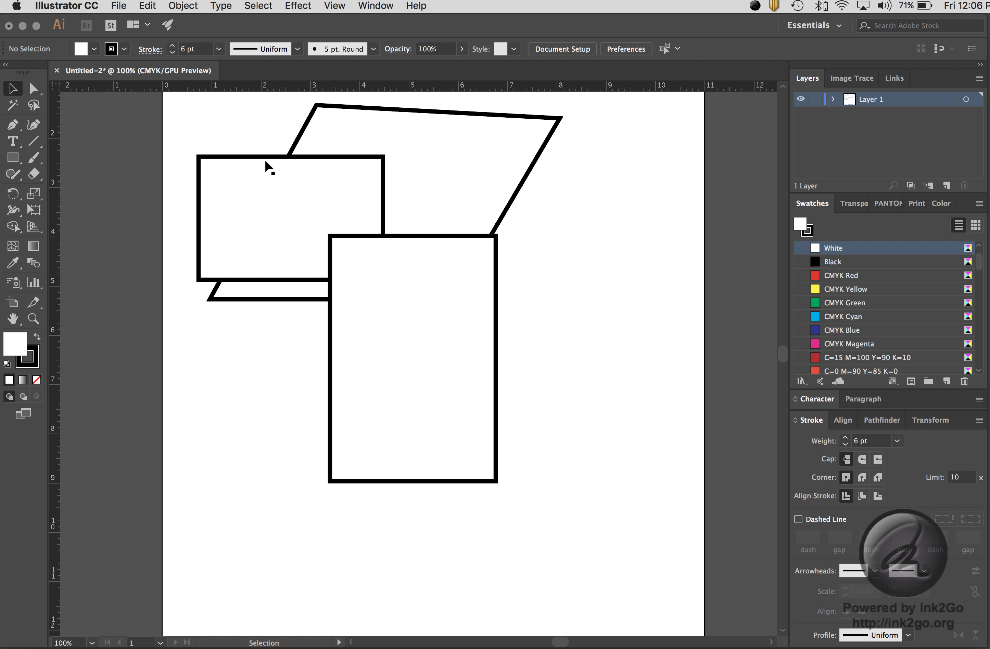
# - Select both overlapping rectangles together and move them about 1.5 in right and 1.8 in down
pyautogui.click(233, 165)
pyautogui.hscroll(-1, 230, 122)
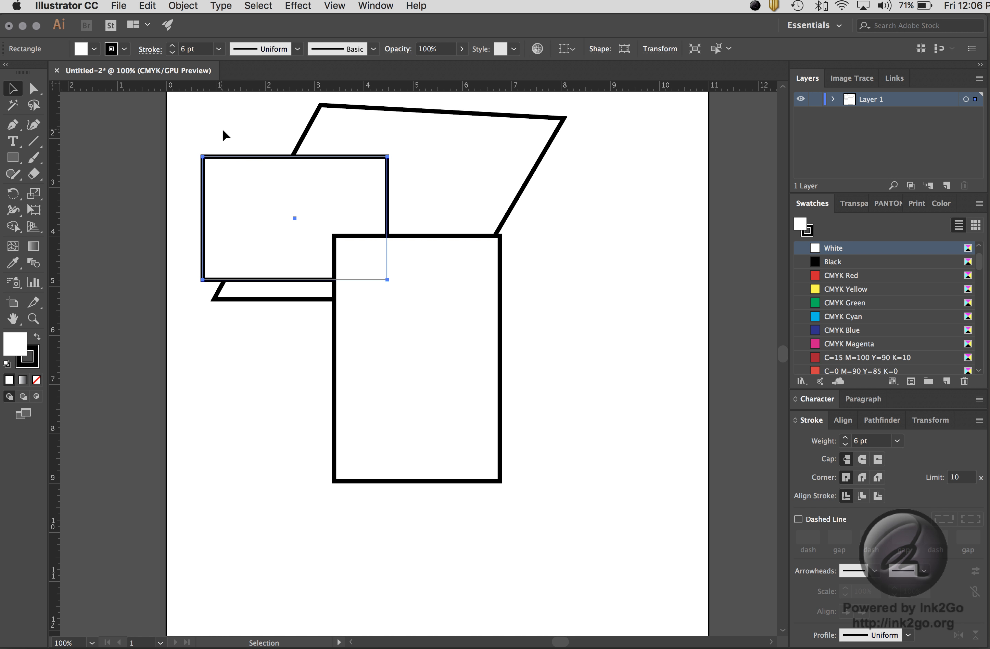
pyautogui.click(233, 129)
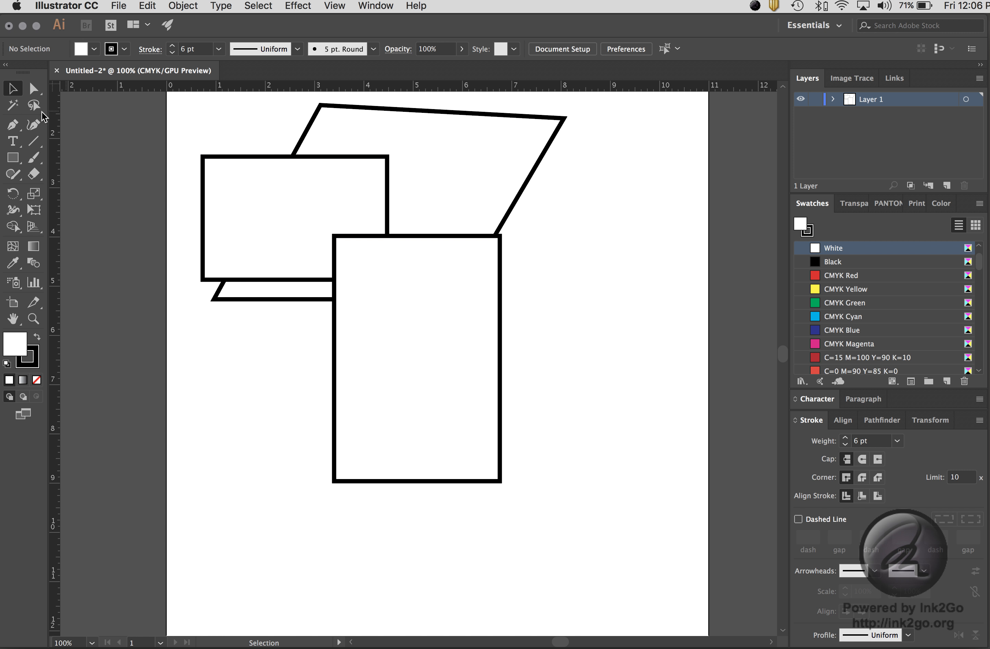
pyautogui.click(219, 173)
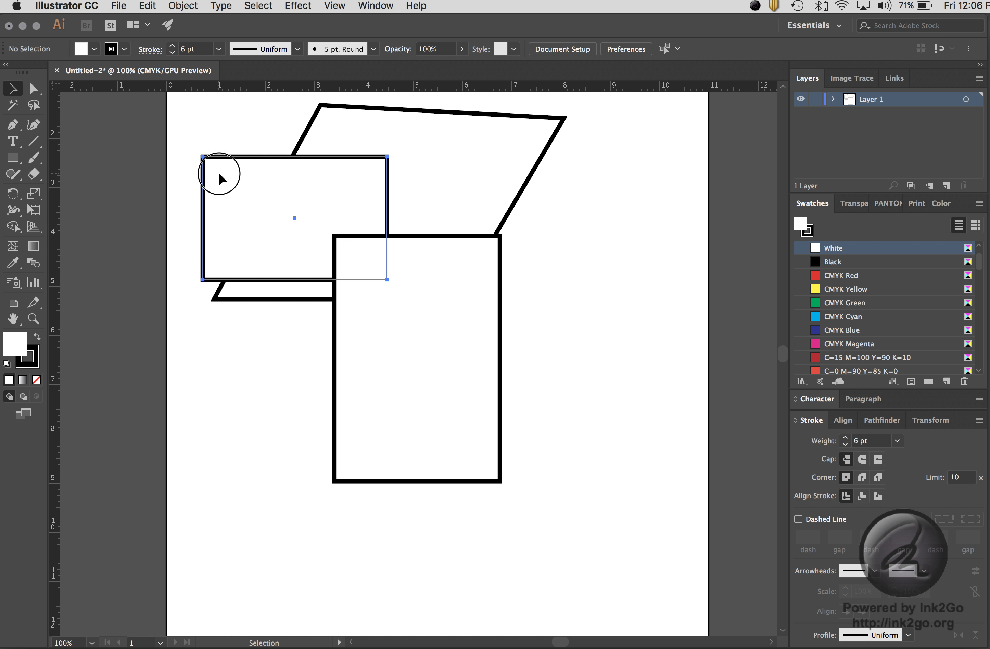
pyautogui.keyDown('shift'); pyautogui.click(477, 401); pyautogui.keyUp('shift')
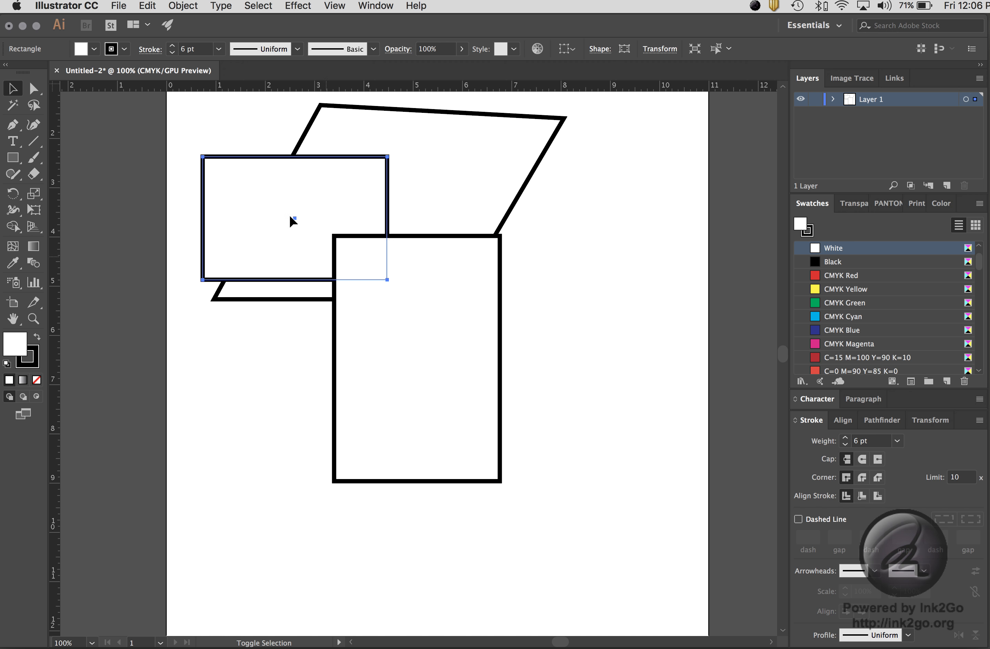
pyautogui.keyDown('shift'); pyautogui.click(459, 440); pyautogui.keyUp('shift')
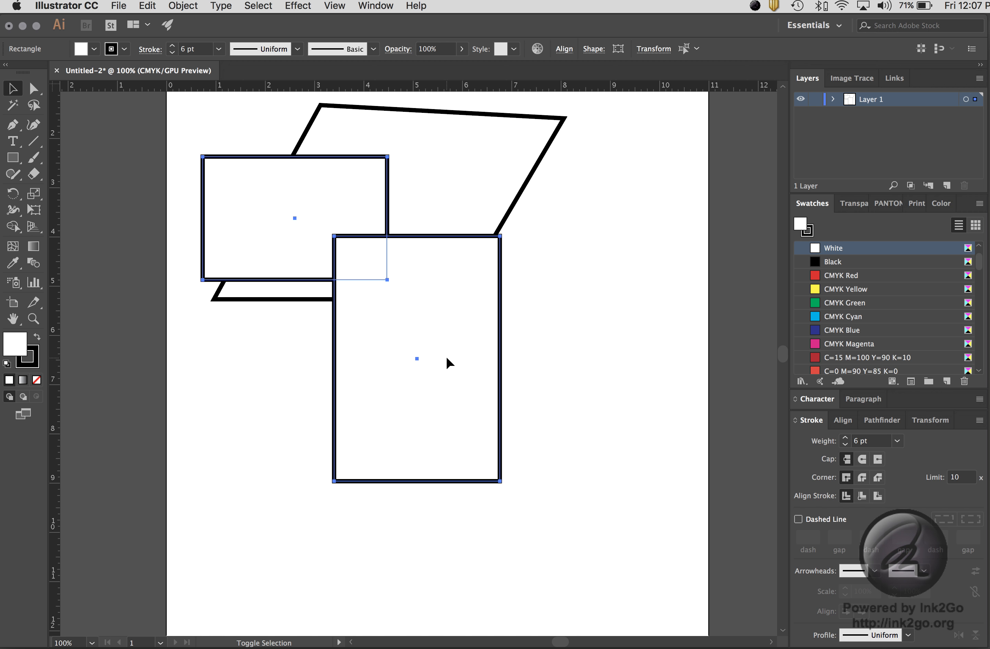
pyautogui.moveTo(446, 357); pyautogui.dragTo(520, 434)
pyautogui.moveTo(504, 379); pyautogui.dragTo(470, 358)
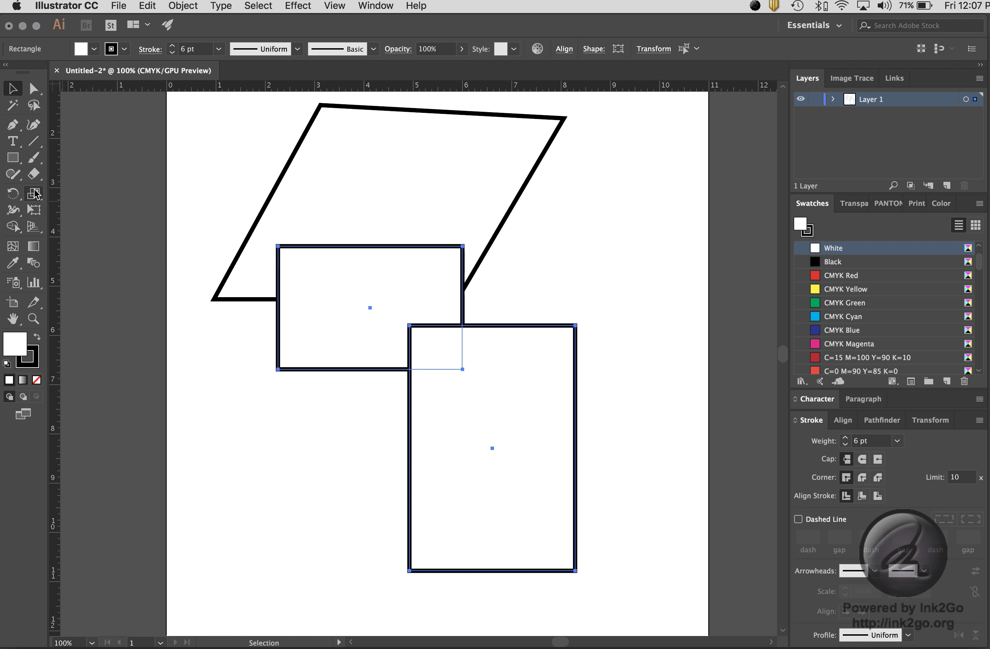
# - Add the slanted shape to the selection, remove only the tall rectangle from it, and deselect everything
pyautogui.keyDown('shift'); pyautogui.click(500, 191); pyautogui.keyUp('shift')
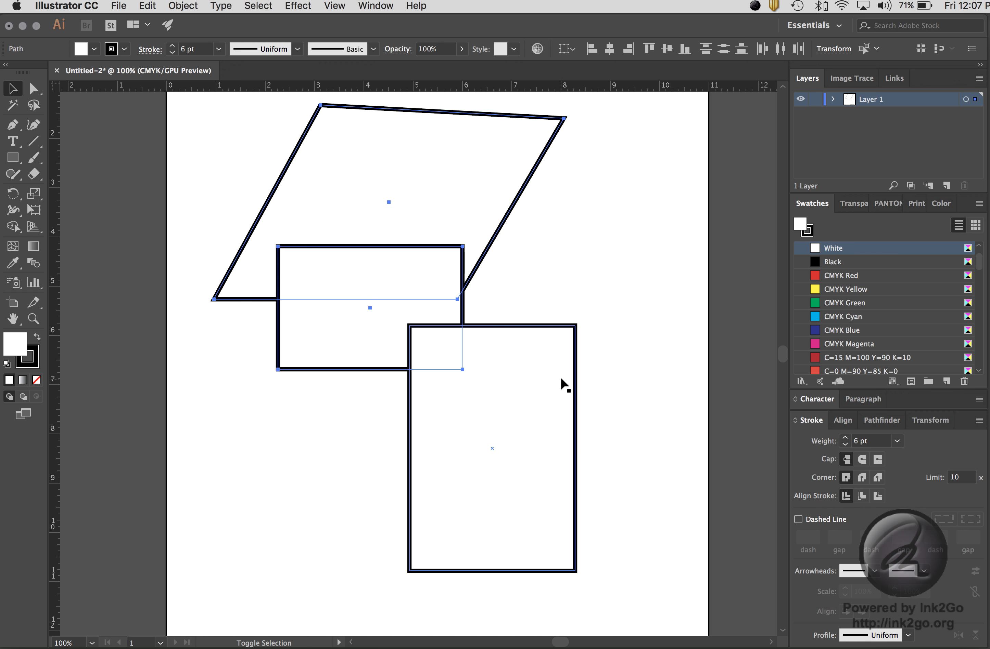
pyautogui.keyDown('shift'); pyautogui.click(532, 388); pyautogui.keyUp('shift')
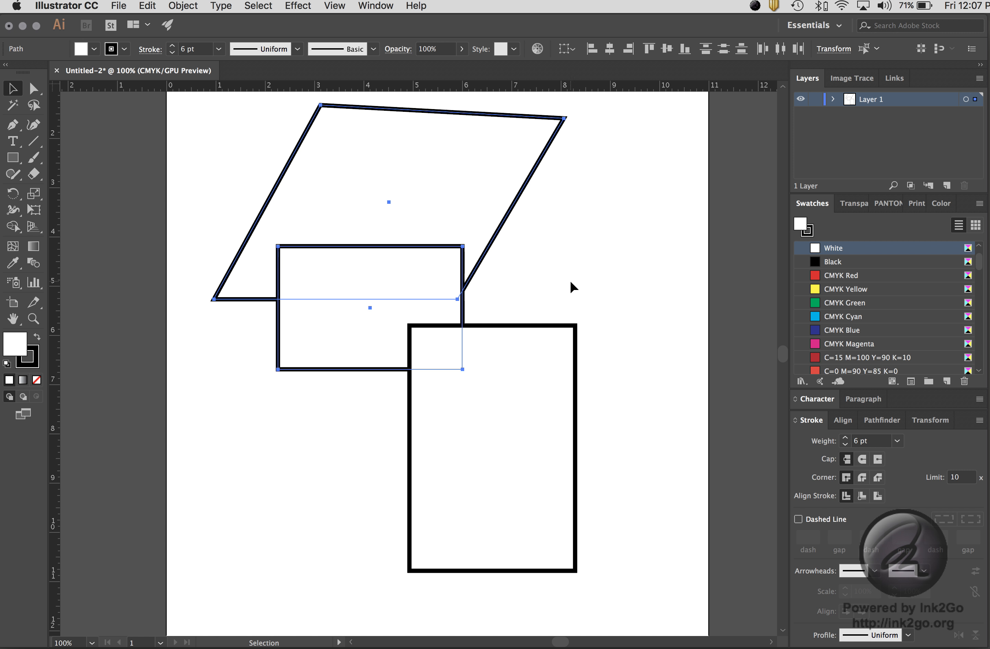
pyautogui.click(585, 259)
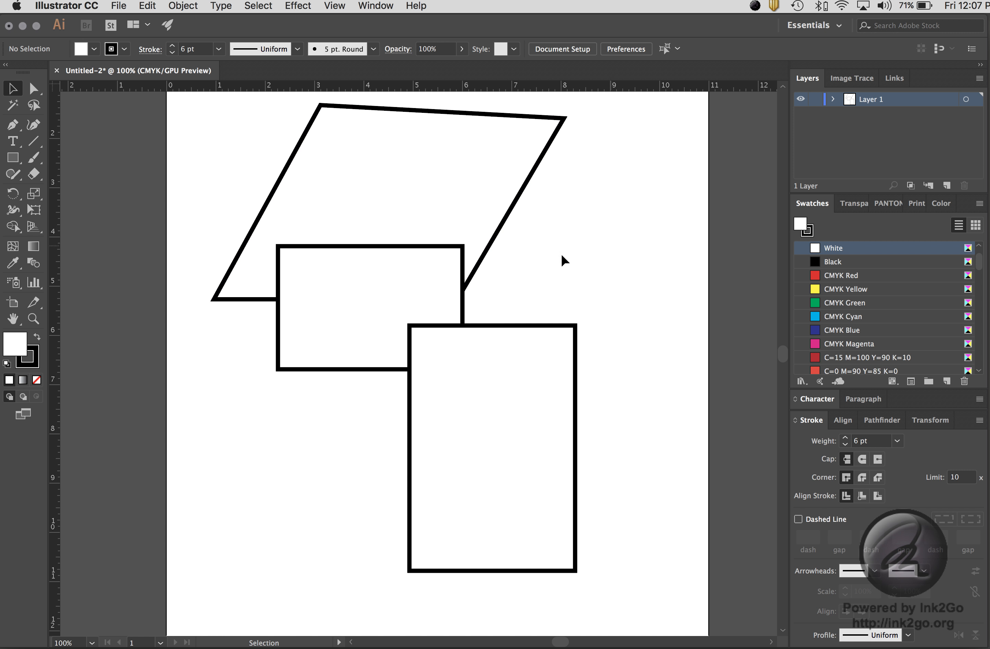
# - Fill the slanted four-sided shape with the CMYK Red swatch
pyautogui.click(373, 240)
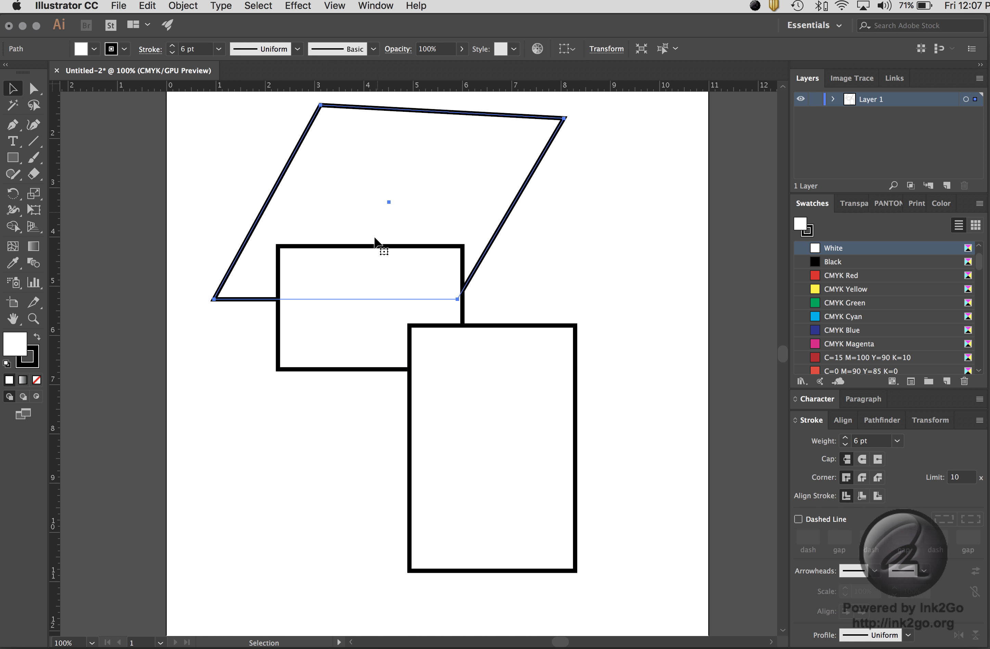
pyautogui.click(837, 276)
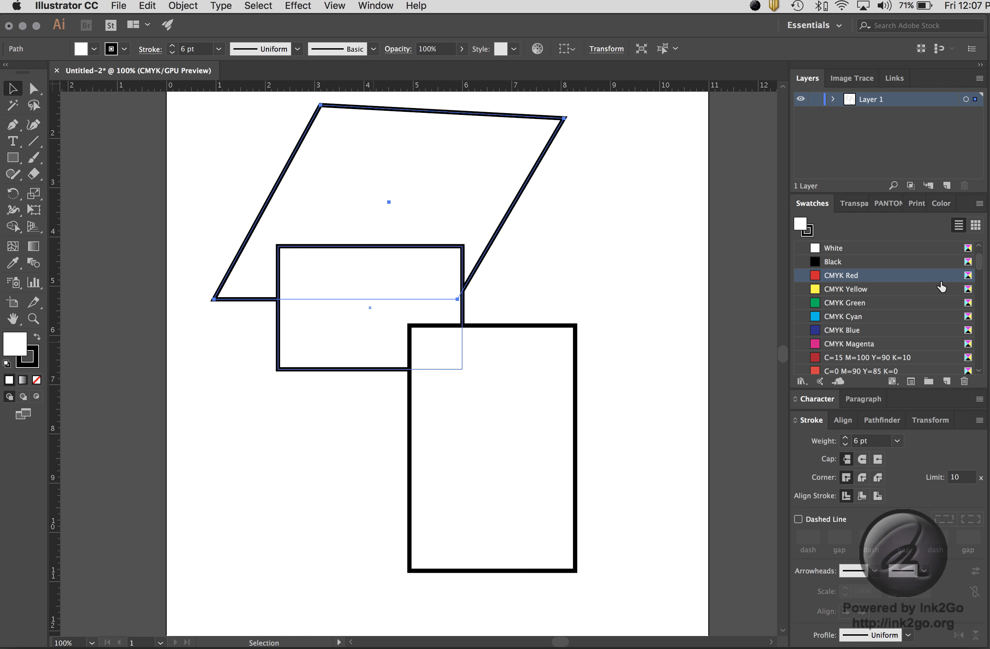
pyautogui.click(857, 276)
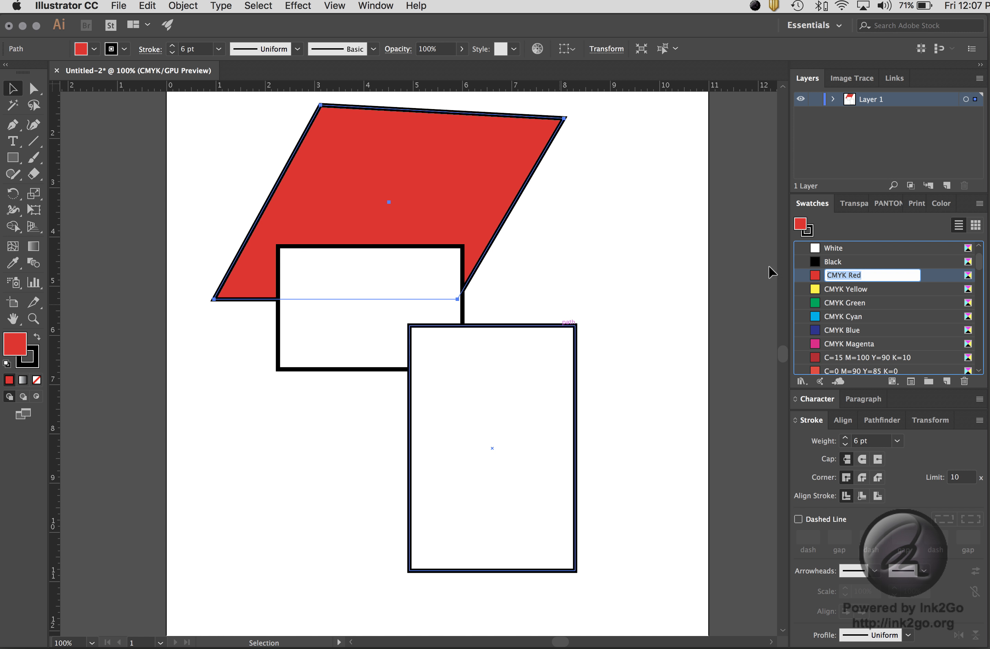
# - Fill the smaller rectangle with CMYK Green and the tall rectangle with CMYK Blue, leaving nothing selected
pyautogui.click(291, 338)
pyautogui.click(841, 303)
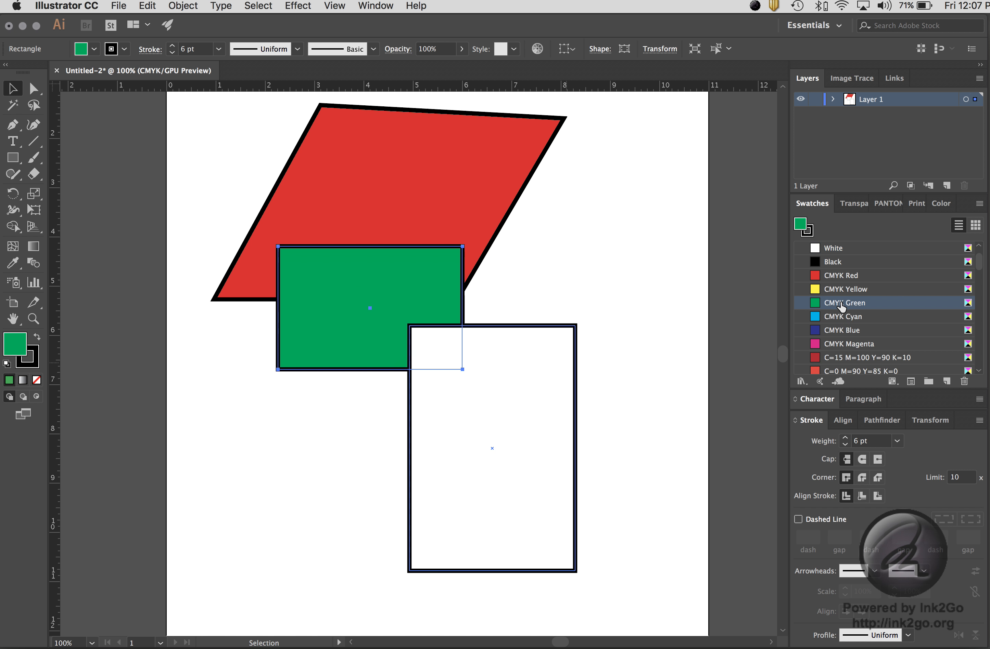
pyautogui.click(501, 393)
pyautogui.click(839, 334)
pyautogui.click(620, 305)
# - Move the green rectangle about 1.7 in right and 0.9 in up, and the blue one about 0.8 in right and 3.5 in up
pyautogui.moveTo(398, 276); pyautogui.dragTo(487, 230)
pyautogui.moveTo(530, 386); pyautogui.dragTo(553, 335)
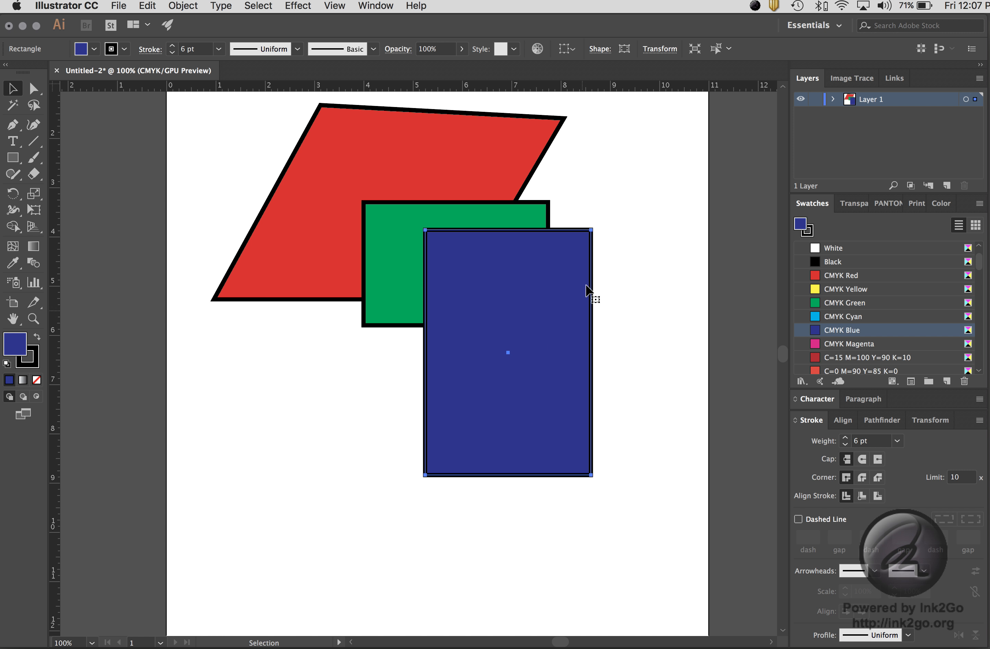
pyautogui.click(659, 236)
pyautogui.scroll(2, 647, 240)
pyautogui.click(540, 382)
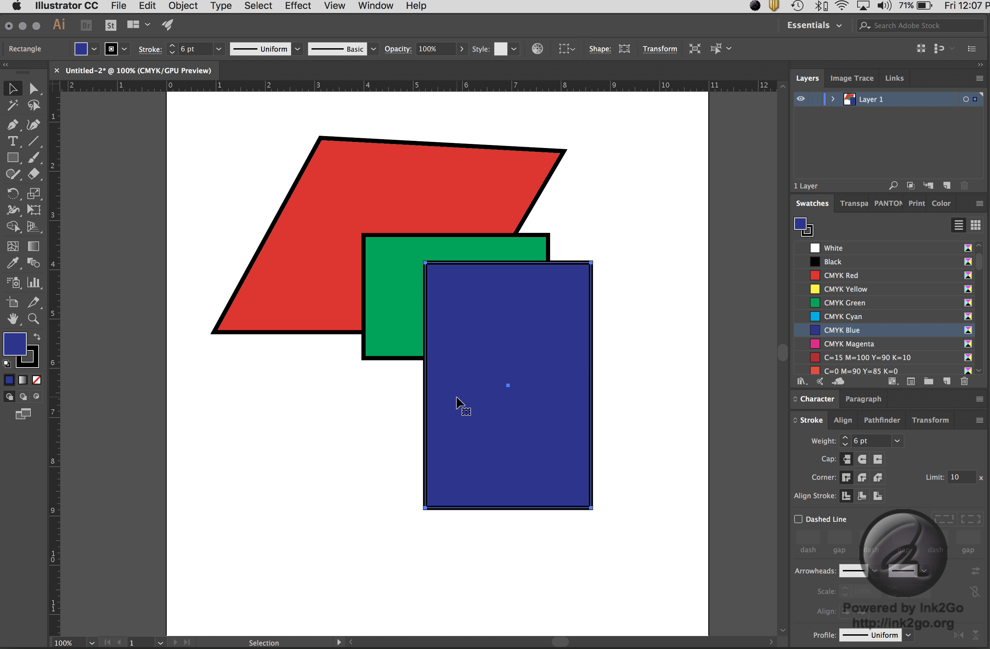
pyautogui.click(628, 190)
pyautogui.moveTo(576, 304); pyautogui.dragTo(600, 237)
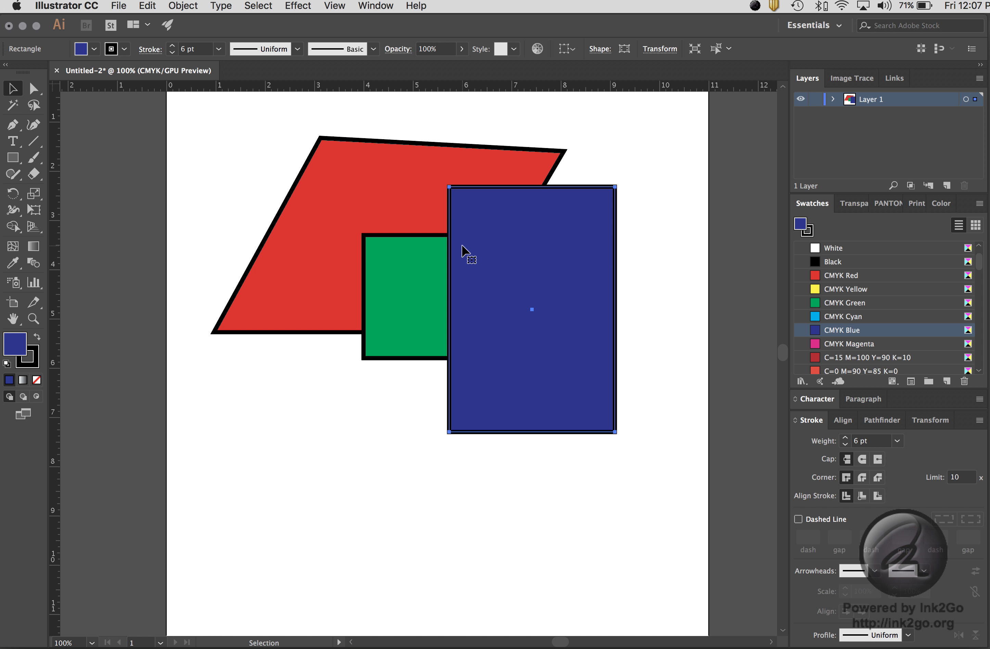
# - Examine the Arrange commands for the blue rectangle's stacking order without applying any, and deselect it
pyautogui.click(225, 5)
pyautogui.moveTo(183, 5)
pyautogui.moveTo(194, 36)
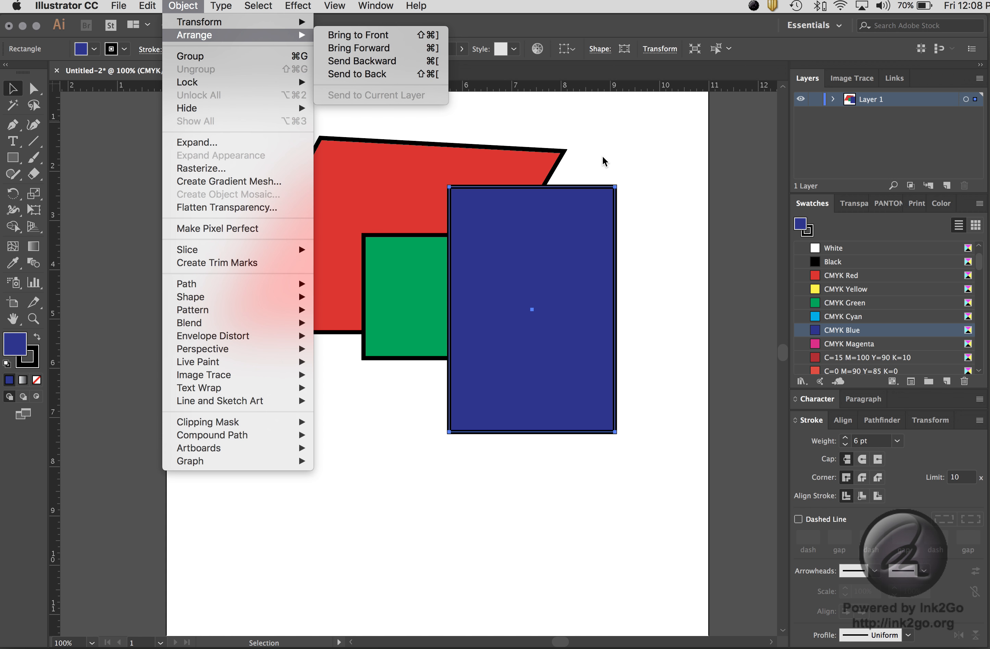
pyautogui.click(610, 139)
pyautogui.click(360, 122)
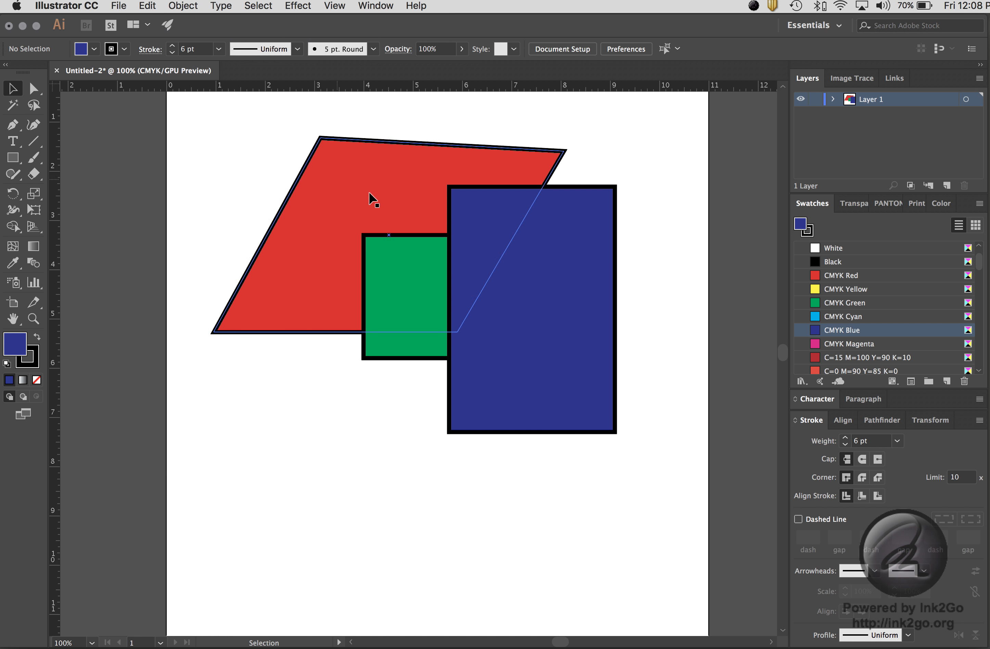
# - Bring the red shape forward two levels past the green and blue rectangles, and send it to the back
pyautogui.click(329, 158)
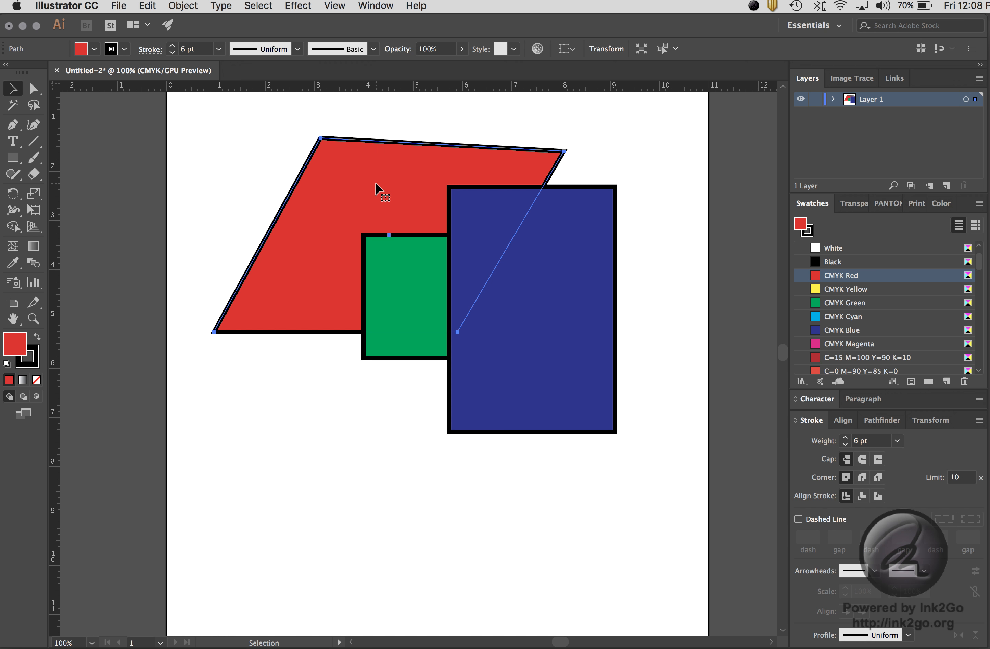
pyautogui.press('a')
pyautogui.press('super+bracketright')
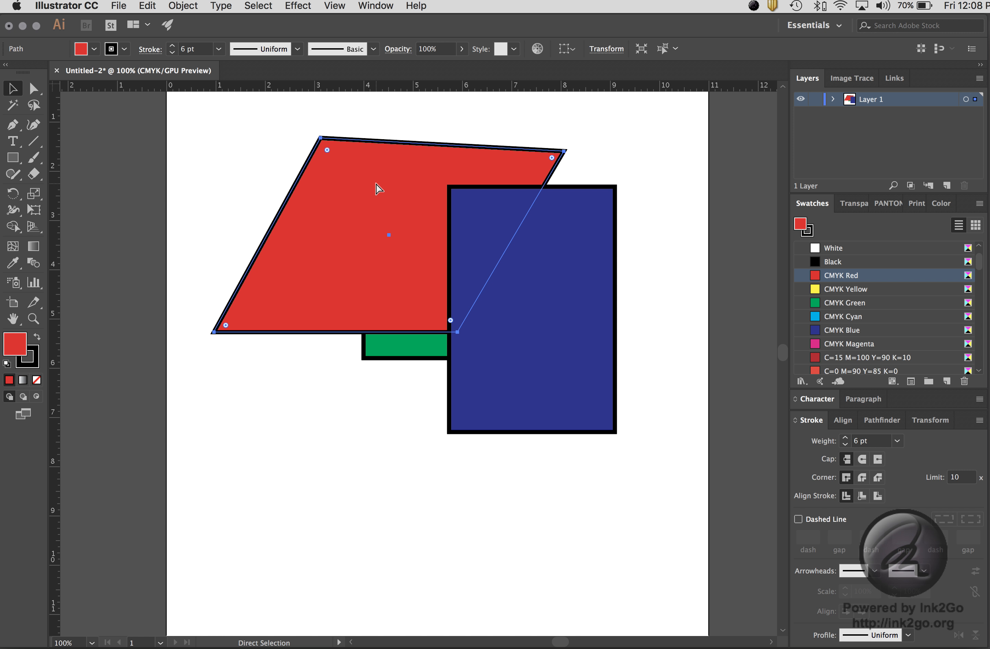
pyautogui.press('super+bracketright')
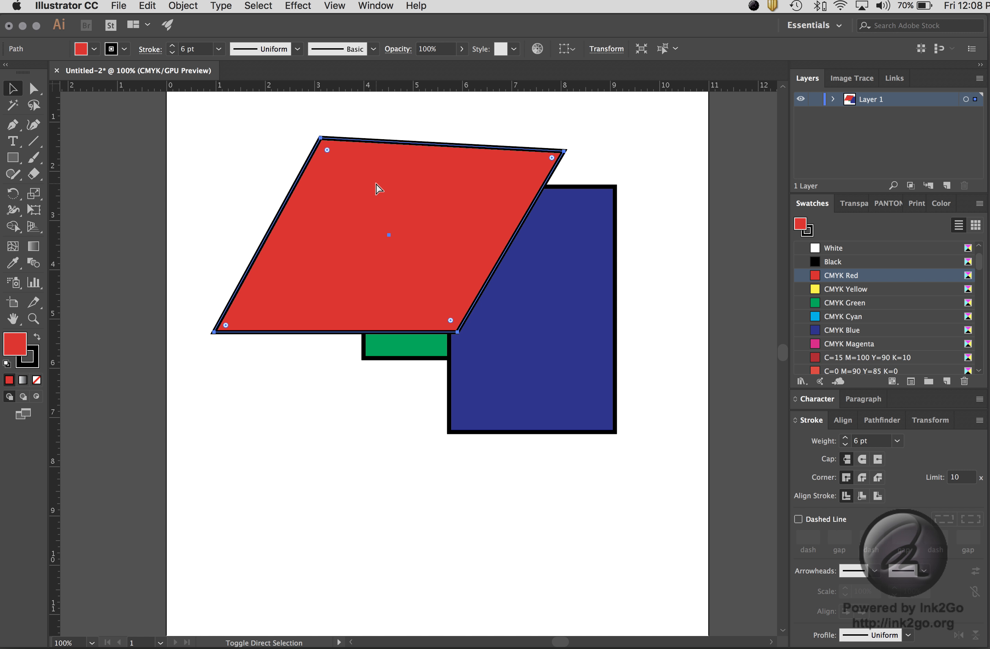
pyautogui.press('super+shift+bracketleft')
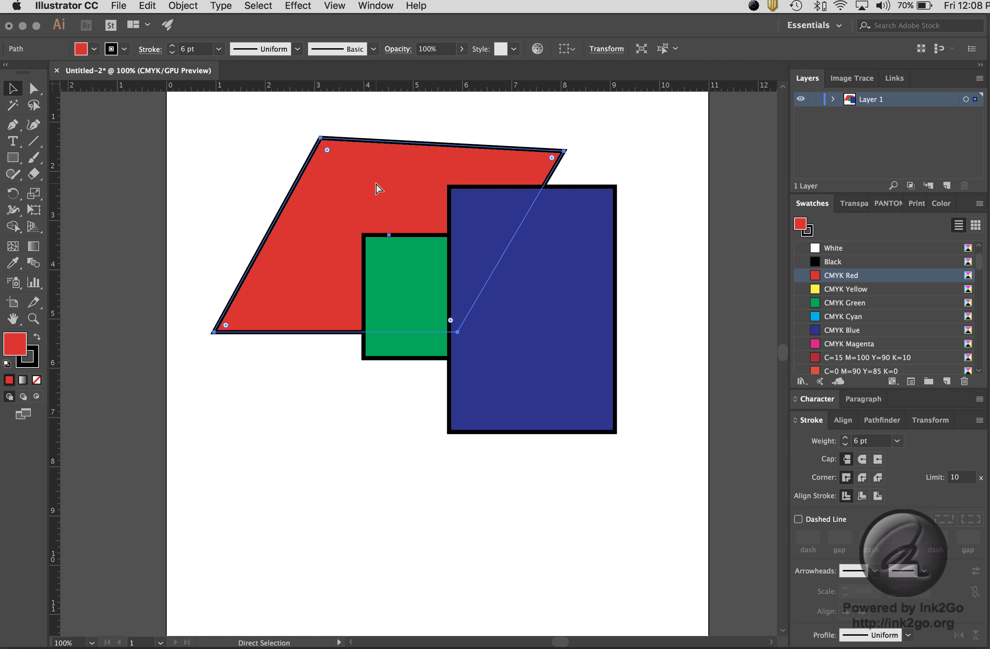
# - Shift the red shape forward and backward in the stack, finish with it in front of both rectangles, and deselect it
pyautogui.press('v')
pyautogui.press('a')
pyautogui.press('super+bracketright')
pyautogui.press('super+bracketleft')
pyautogui.press('super+bracketright')
pyautogui.press('super+bracketleft')
pyautogui.press('super+bracketright')
pyautogui.press('super+bracketright')
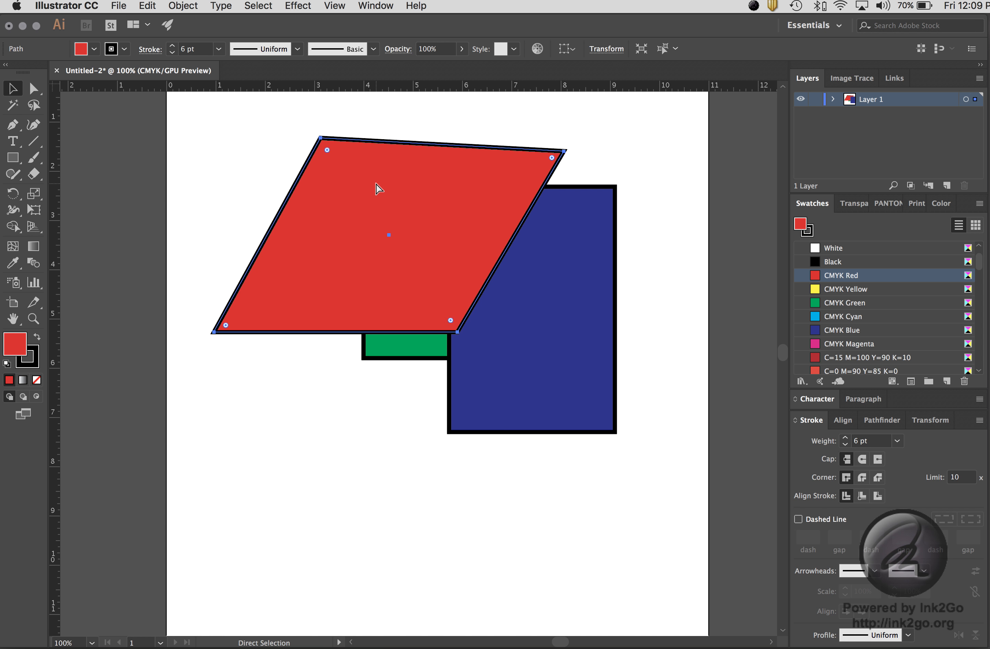
pyautogui.press('v')
pyautogui.click(611, 127)
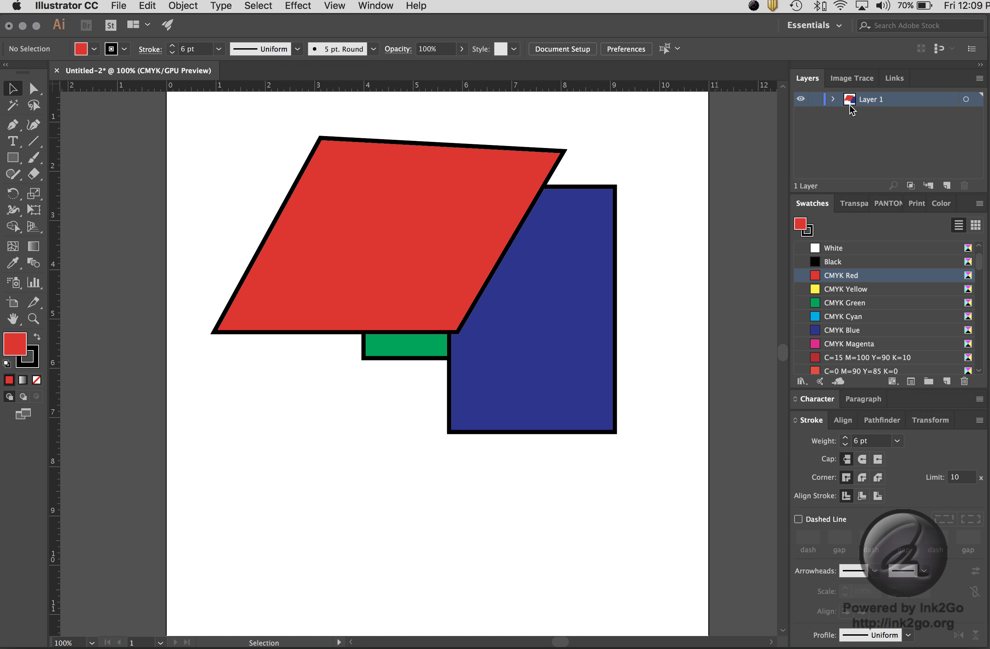
# - Move the green rectangle about 0.7 in left and 1 in down, and add a new layer above Layer 1
pyautogui.moveTo(398, 354); pyautogui.dragTo(362, 406)
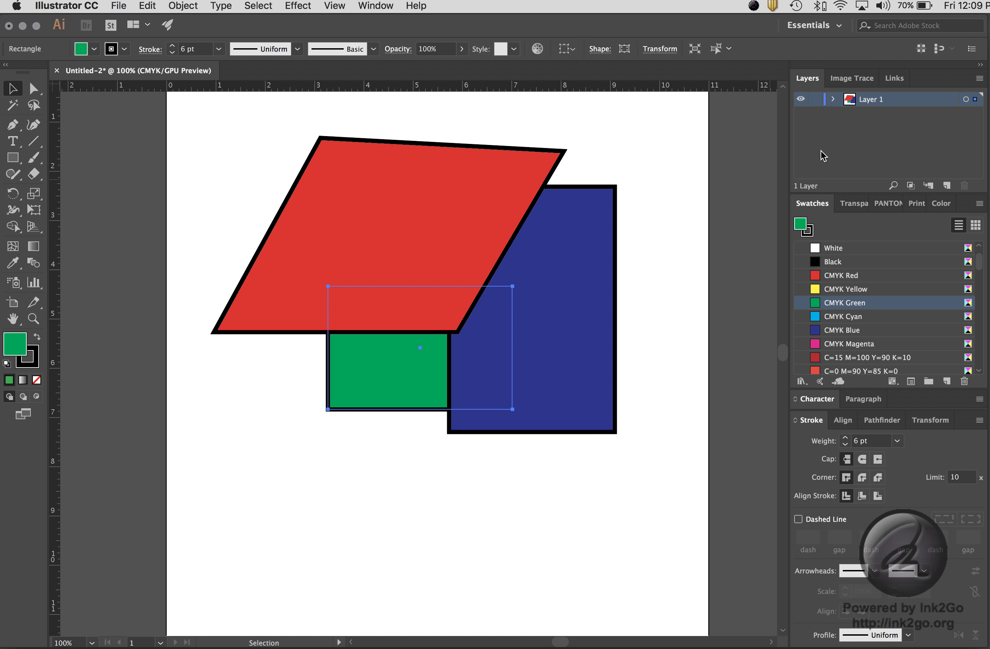
pyautogui.click(946, 186)
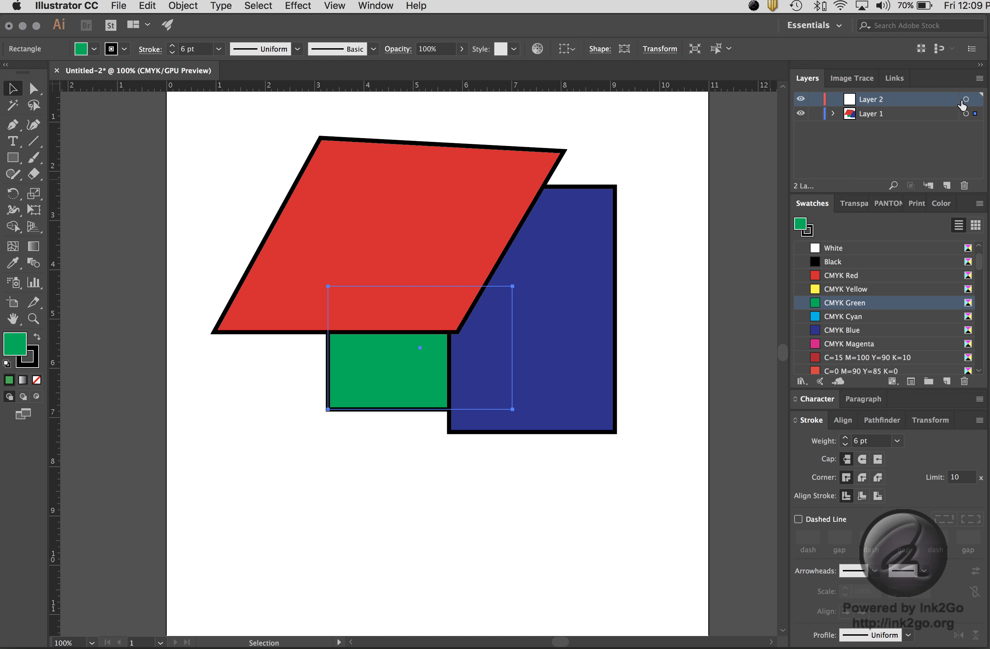
pyautogui.click(661, 140)
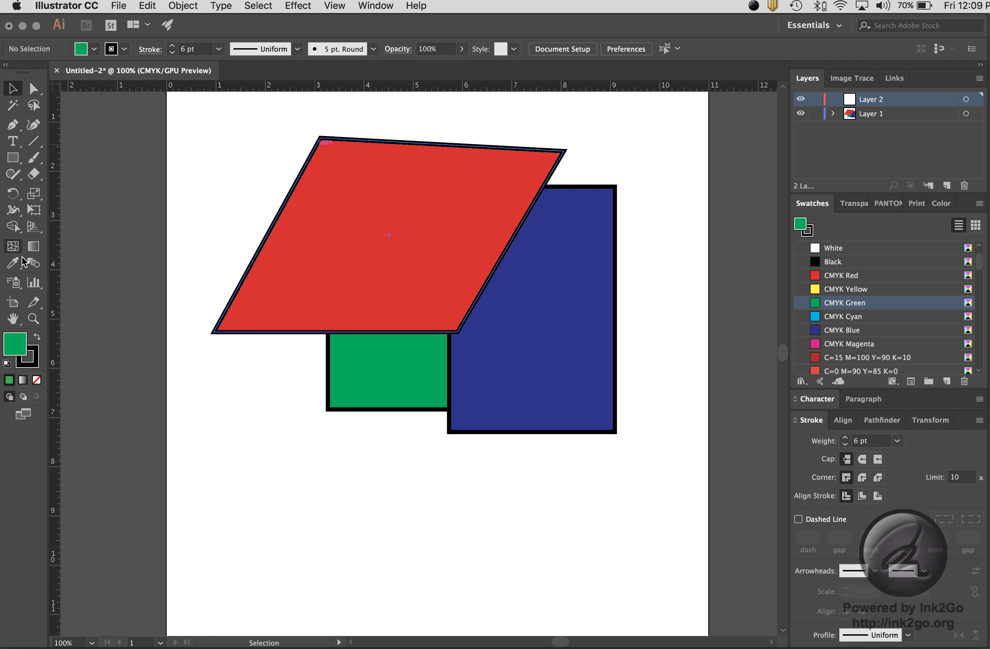
# - Draw a rectangle about 3.9 x 3.2 in on Layer 2 over the red and blue shapes and fill it with CMYK Yellow
pyautogui.click(13, 157)
pyautogui.moveTo(392, 114); pyautogui.dragTo(585, 272)
pyautogui.click(857, 290)
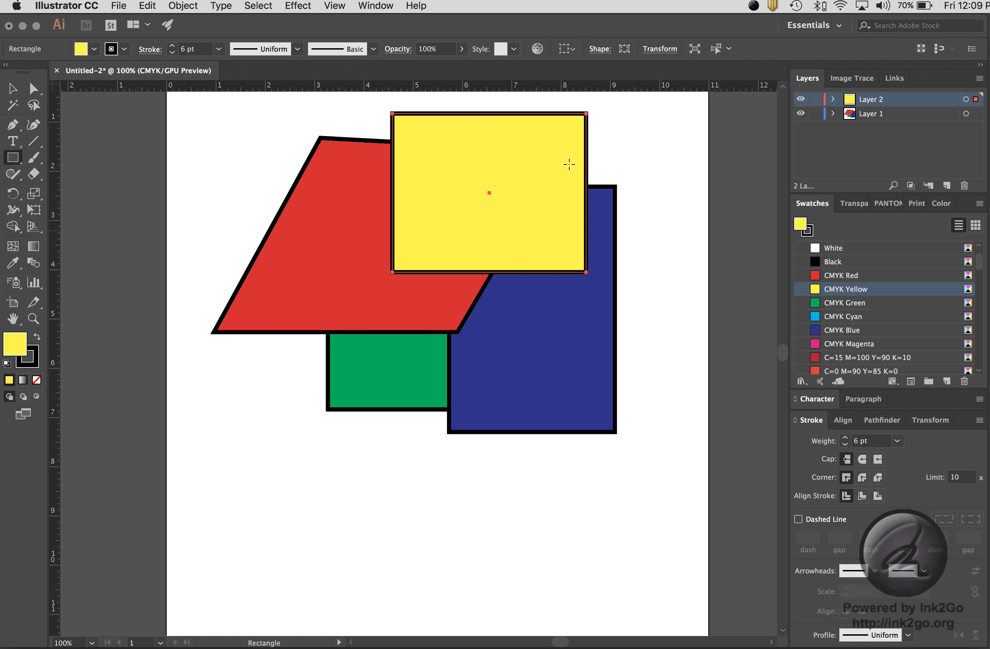
pyautogui.click(13, 87)
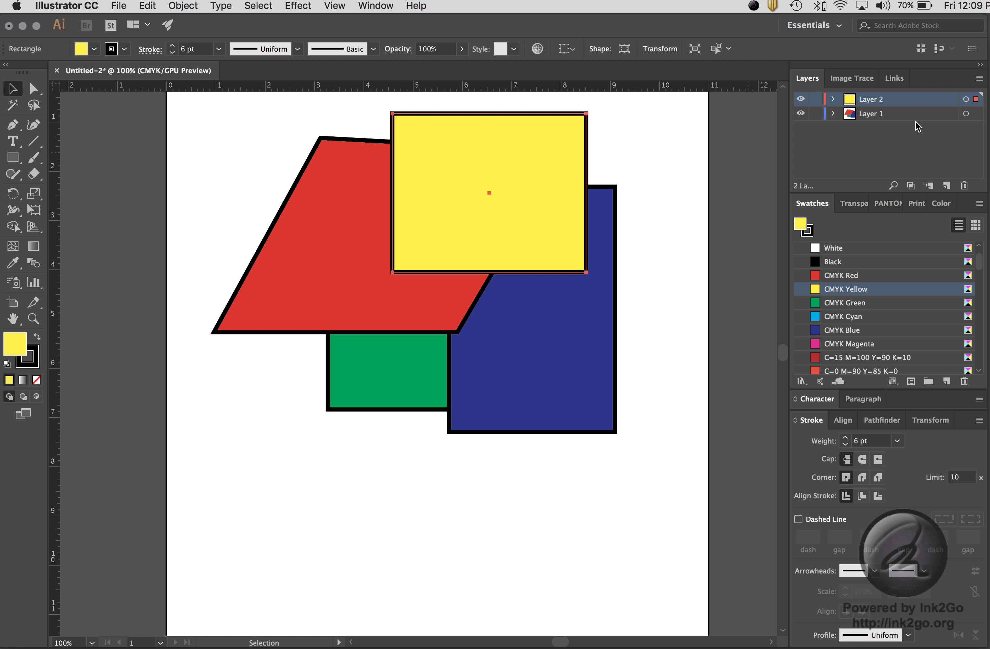
pyautogui.click(691, 126)
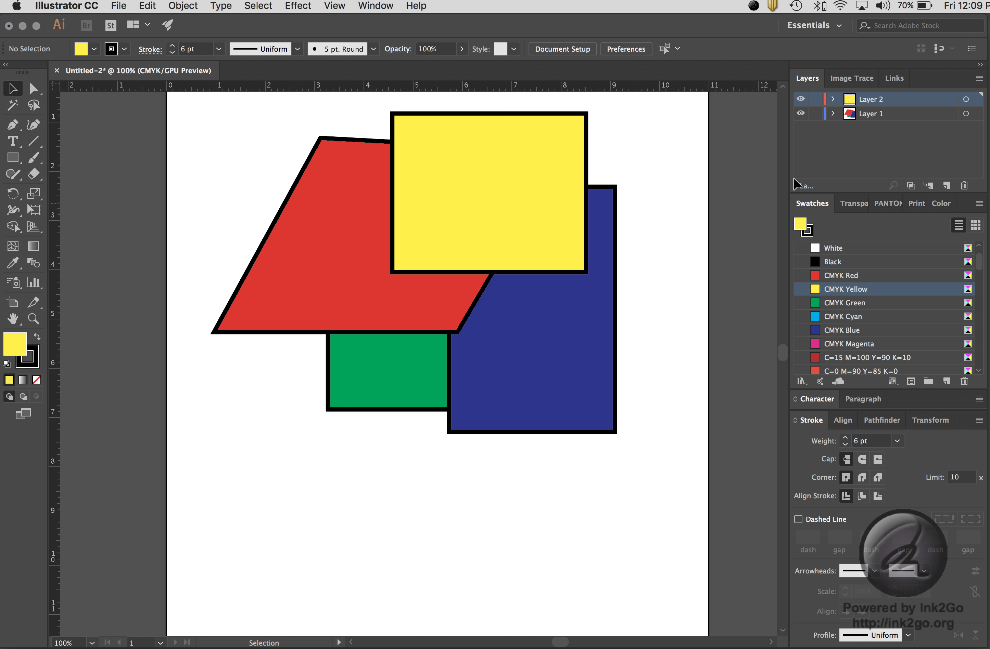
# - Hide and reshow Layer 2, and select and deselect the yellow rectangle to check which layer holds it
pyautogui.click(800, 99)
pyautogui.click(800, 100)
pyautogui.click(558, 175)
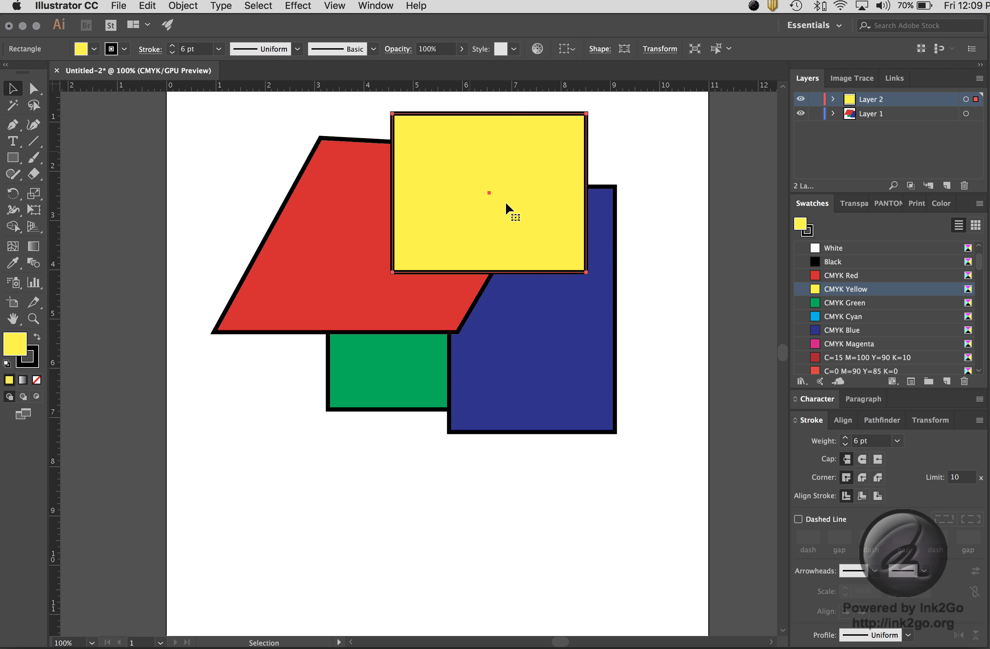
pyautogui.press('super')
pyautogui.press('super')
pyautogui.click(640, 135)
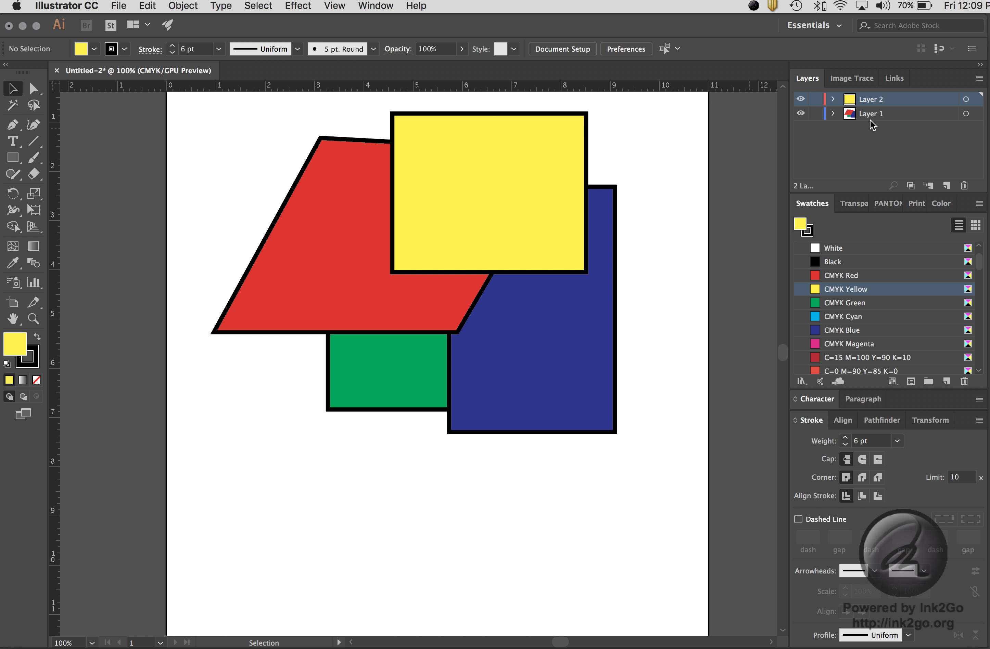
# - Reorder the layers so Layer 2 sits below Layer 1, and switch the active layer to Layer 1 and back to Layer 2
pyautogui.moveTo(871, 100); pyautogui.dragTo(871, 128)
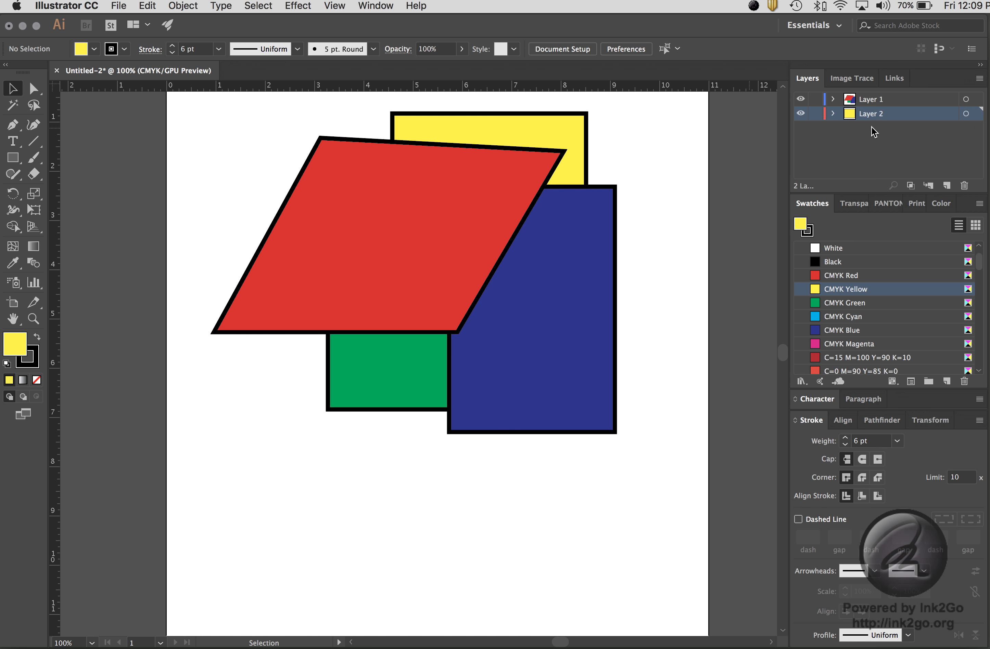
pyautogui.click(878, 101)
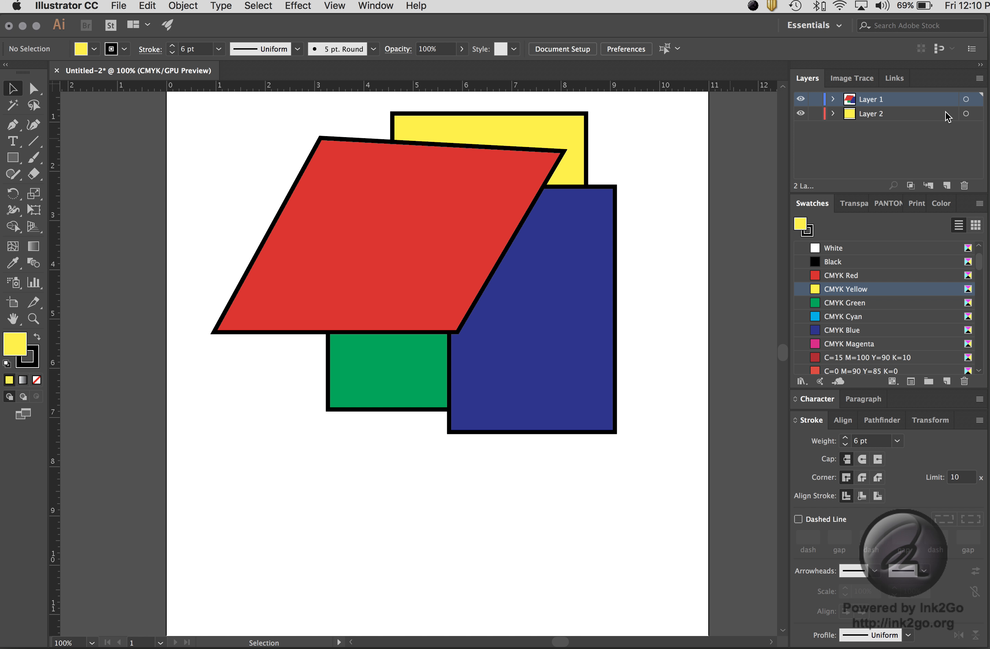
pyautogui.click(865, 115)
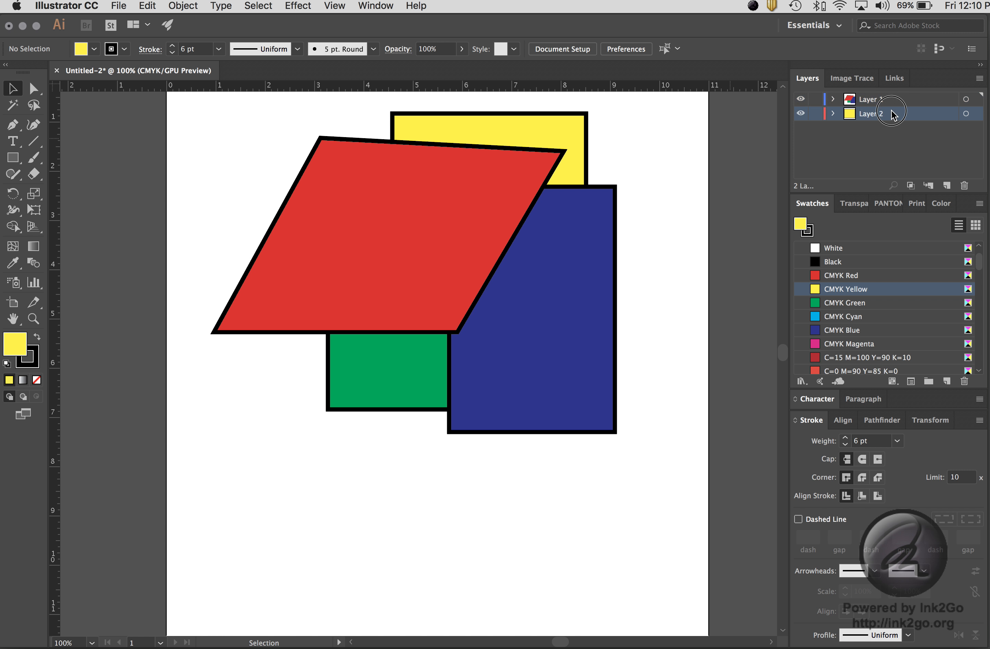
# - Delete Layer 2 together with its yellow rectangle
pyautogui.click(964, 186)
pyautogui.click(619, 355)
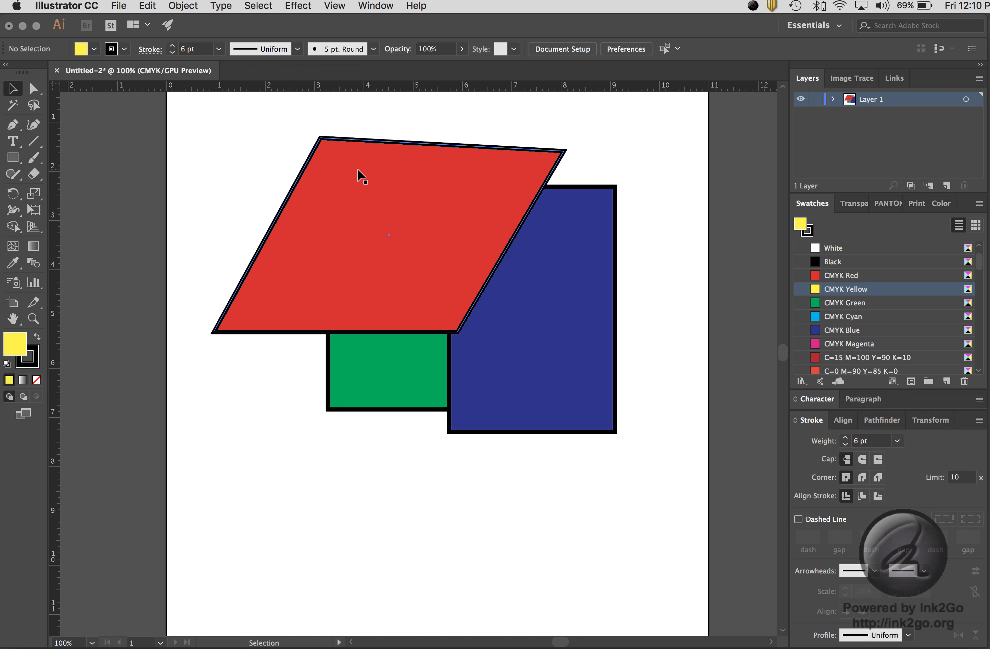
# - Spread the shapes: red about 0.8 in up-left, blue about 1.1 in down-right, and green about 1.9 in down-left
pyautogui.moveTo(329, 174); pyautogui.dragTo(291, 158)
pyautogui.moveTo(530, 345); pyautogui.dragTo(562, 390)
pyautogui.moveTo(417, 385); pyautogui.dragTo(348, 438)
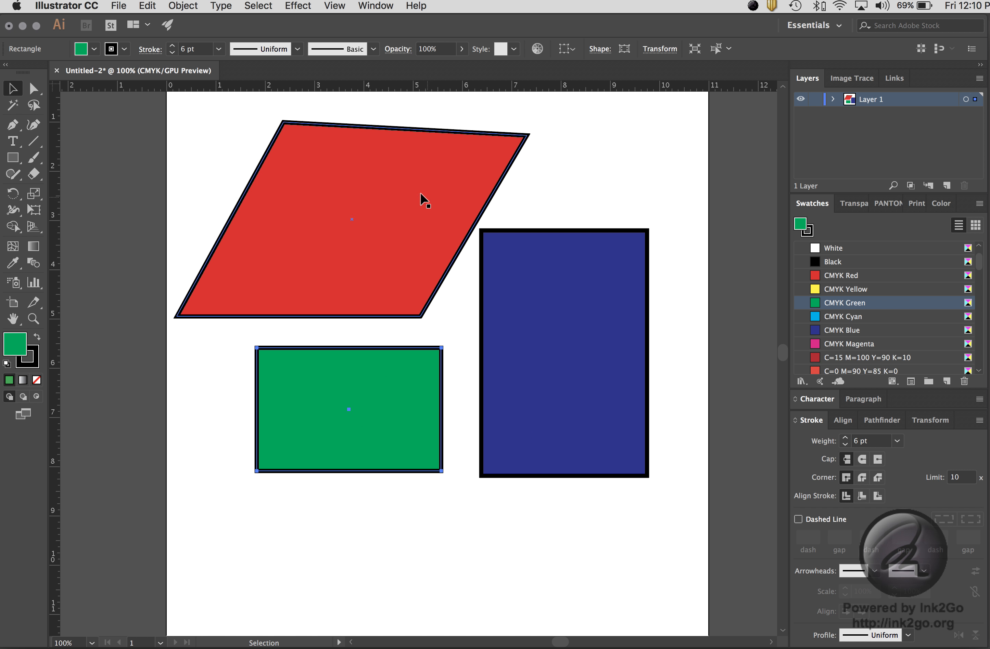
# - Remove the red shape's fill and move its outline about 1.6 in right and 1.8 in down over the green and blue rectangles
pyautogui.click(415, 203)
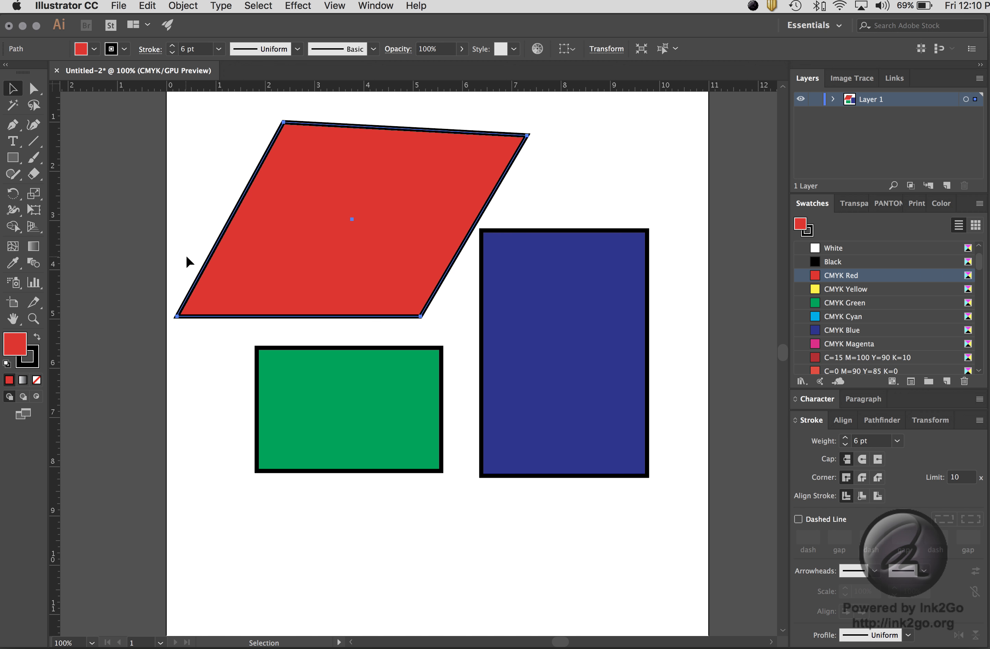
pyautogui.click(235, 146)
pyautogui.click(310, 149)
pyautogui.click(37, 380)
pyautogui.click(11, 88)
pyautogui.click(232, 127)
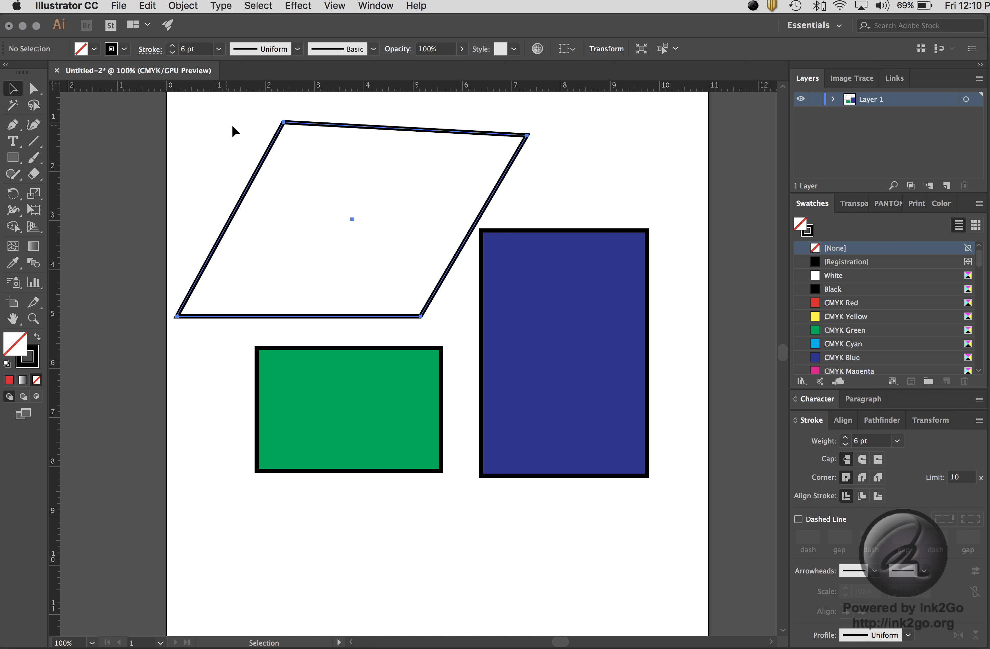
pyautogui.moveTo(297, 129); pyautogui.dragTo(377, 218)
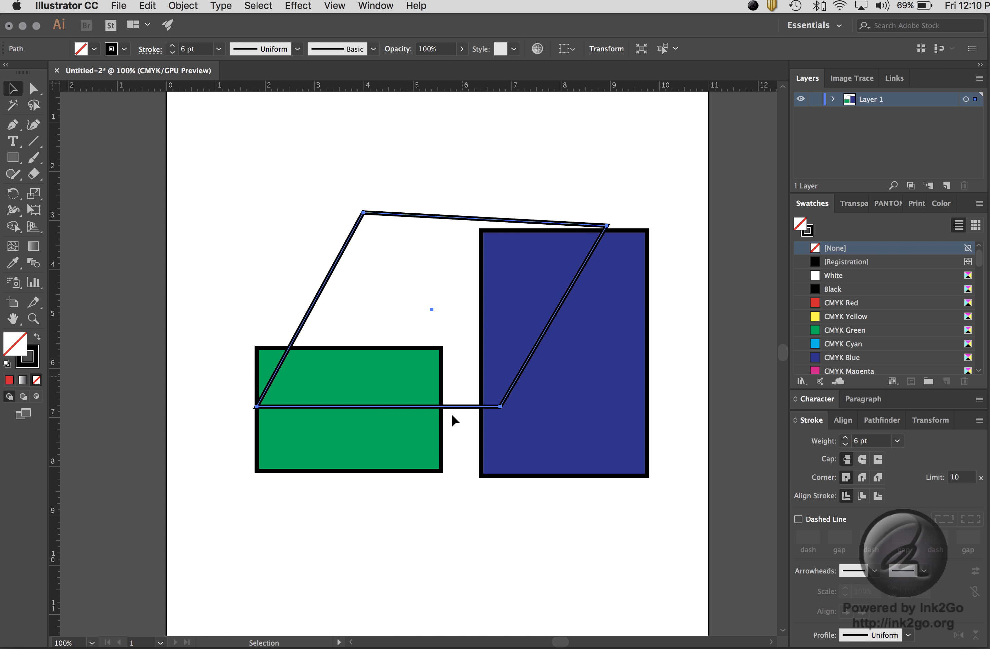
pyautogui.click(446, 143)
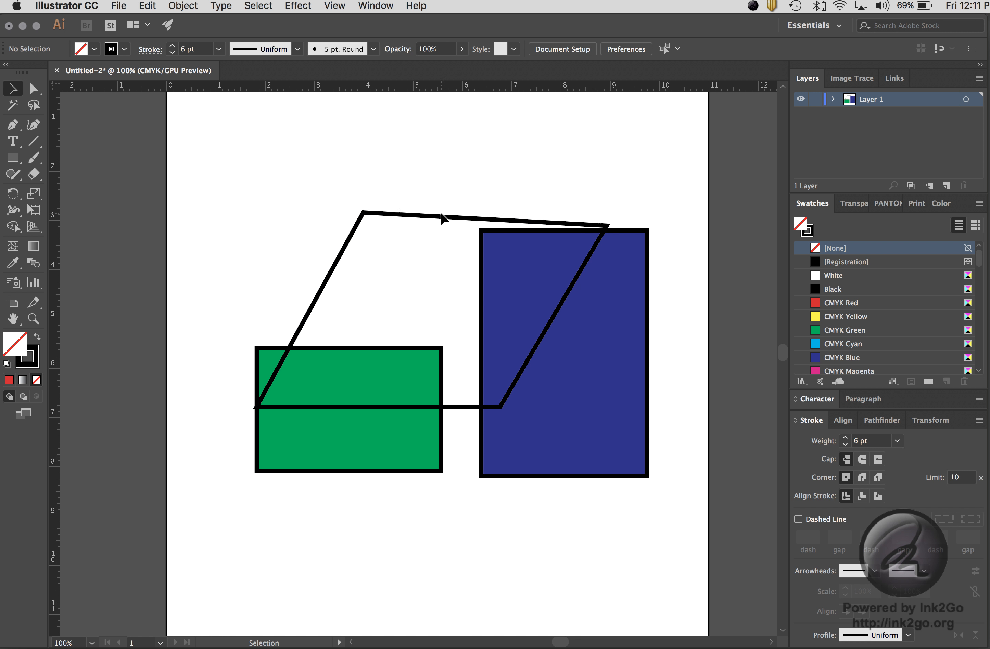
# - Move the unfilled outline about 1.1 in left and 1.6 in up, and restore its red fill
pyautogui.moveTo(397, 151); pyautogui.dragTo(334, 139)
pyautogui.click(9, 380)
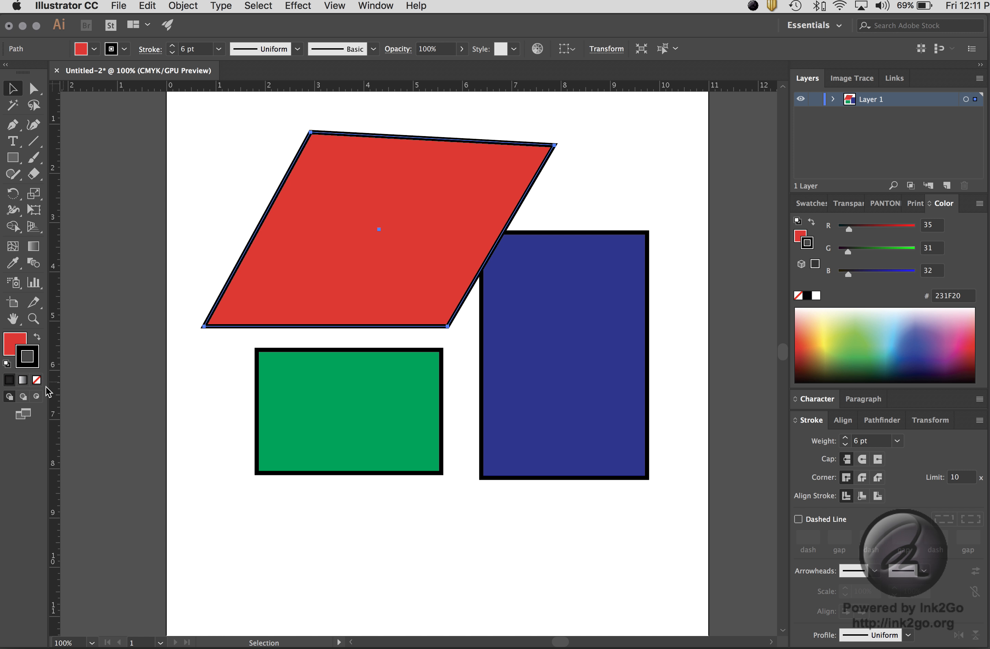
# - Remove the red shape's stroke and swap its fill and stroke colours, leaving only a thin red outline
pyautogui.click(37, 381)
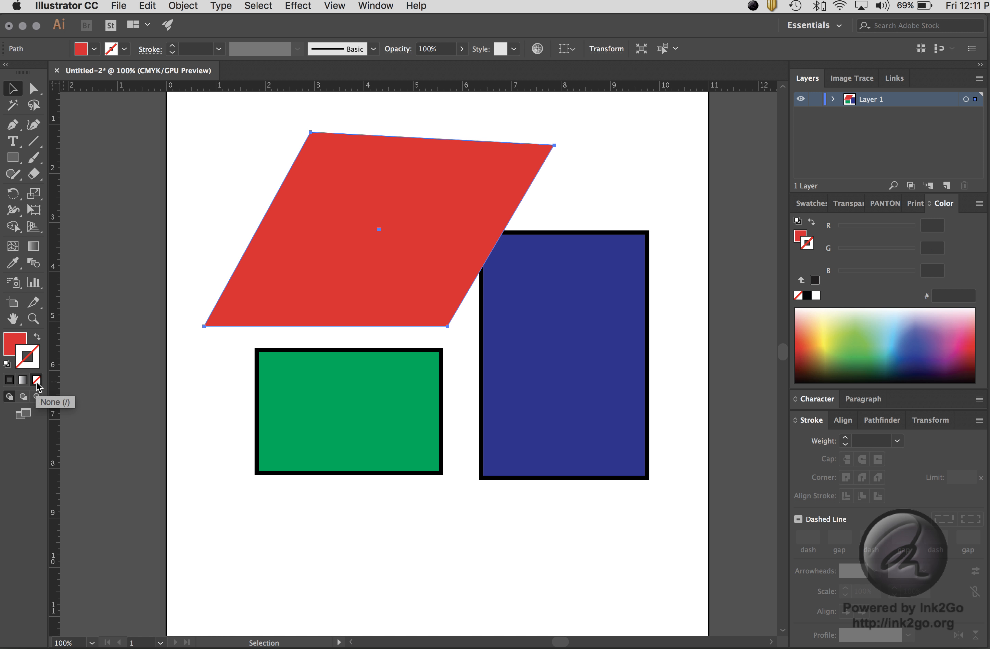
pyautogui.click(11, 344)
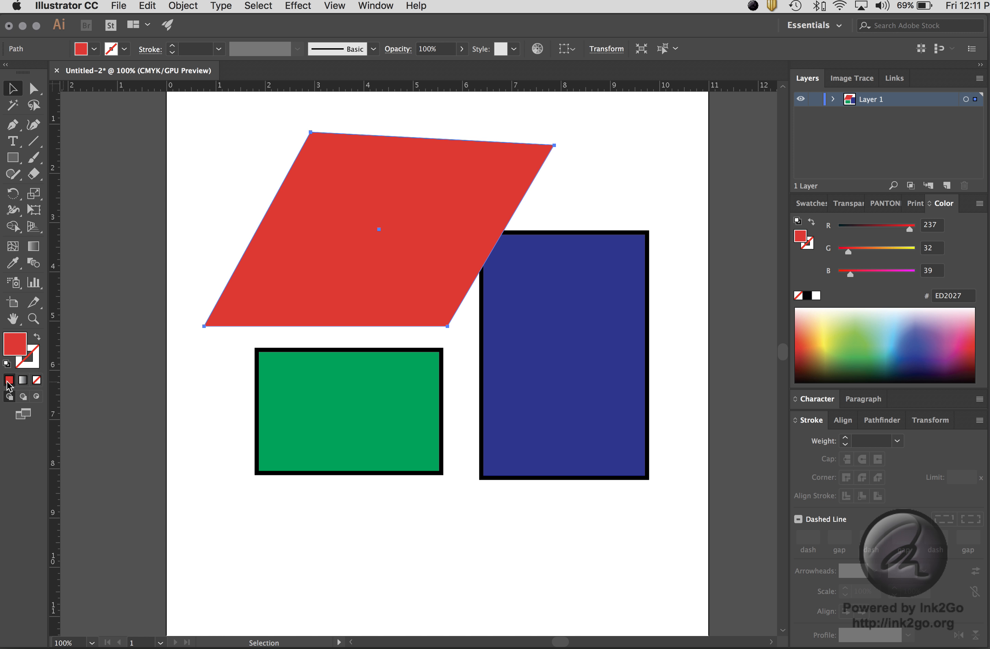
pyautogui.click(29, 361)
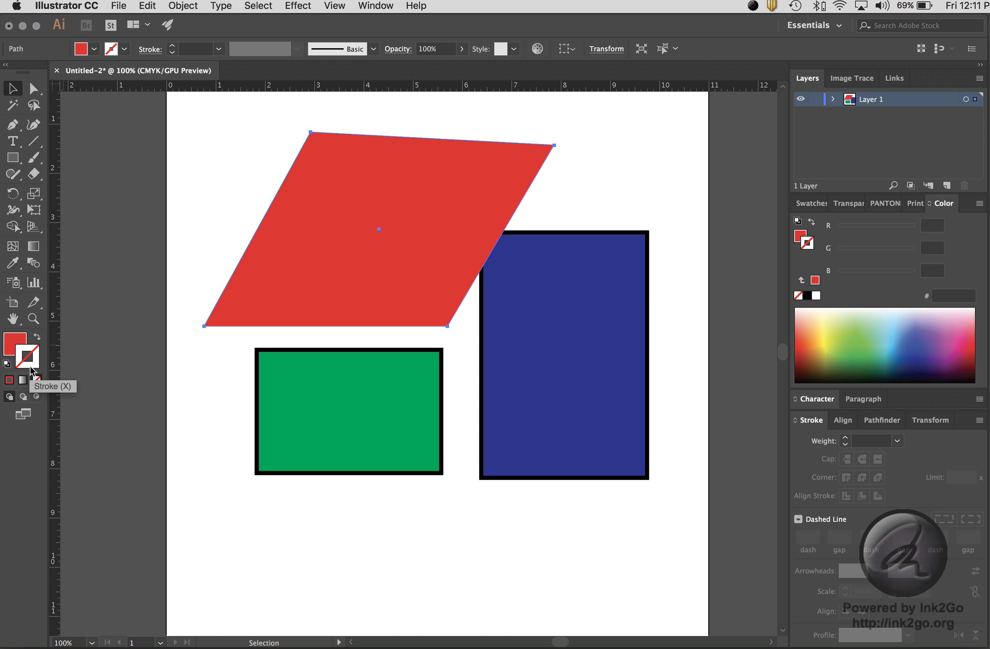
pyautogui.click(37, 340)
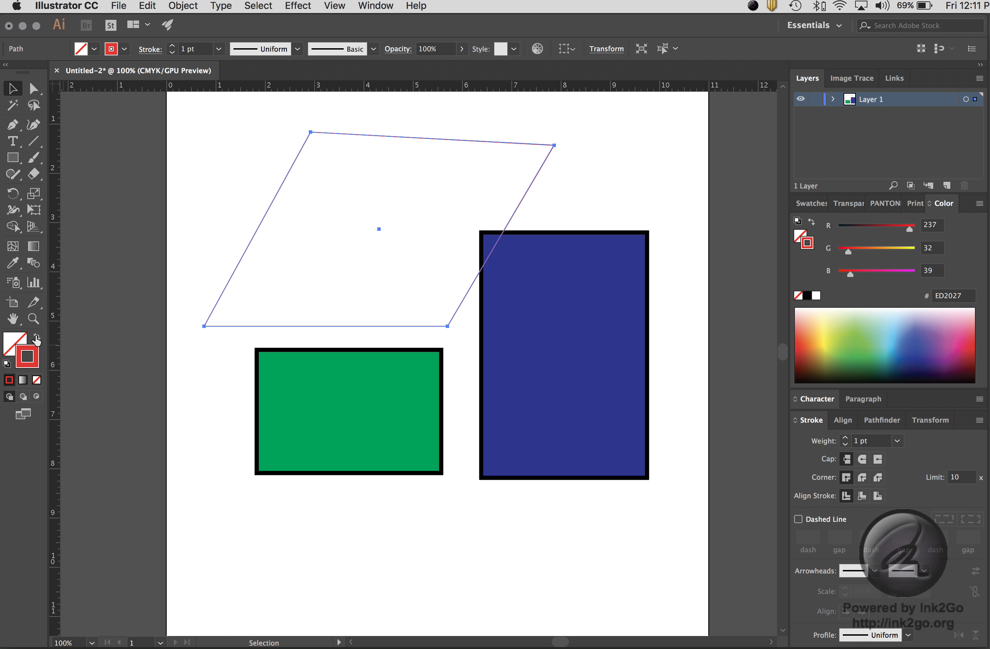
pyautogui.click(198, 241)
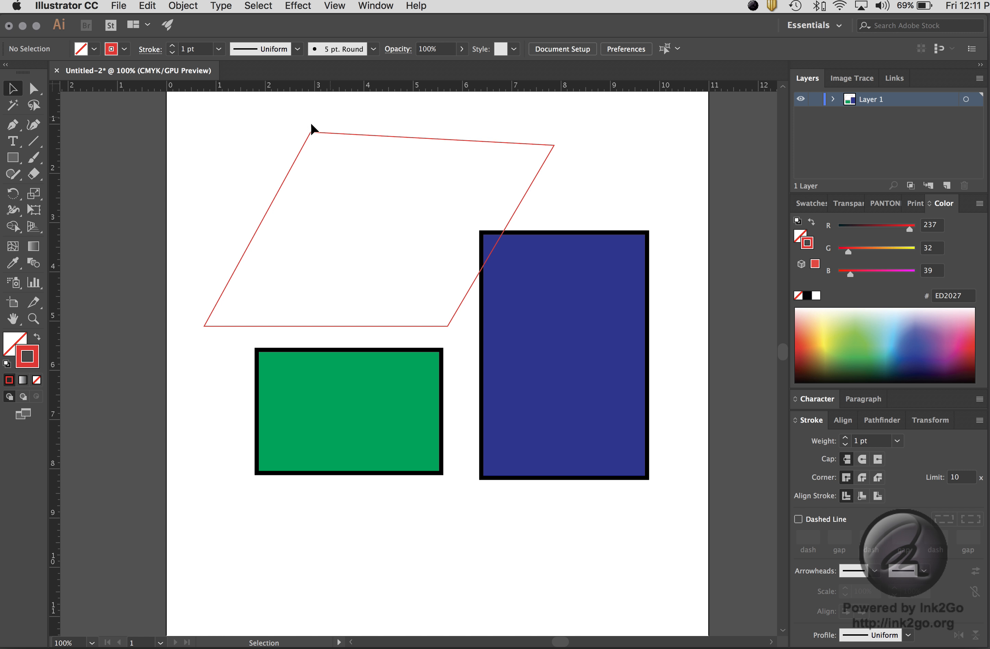
pyautogui.click(13, 345)
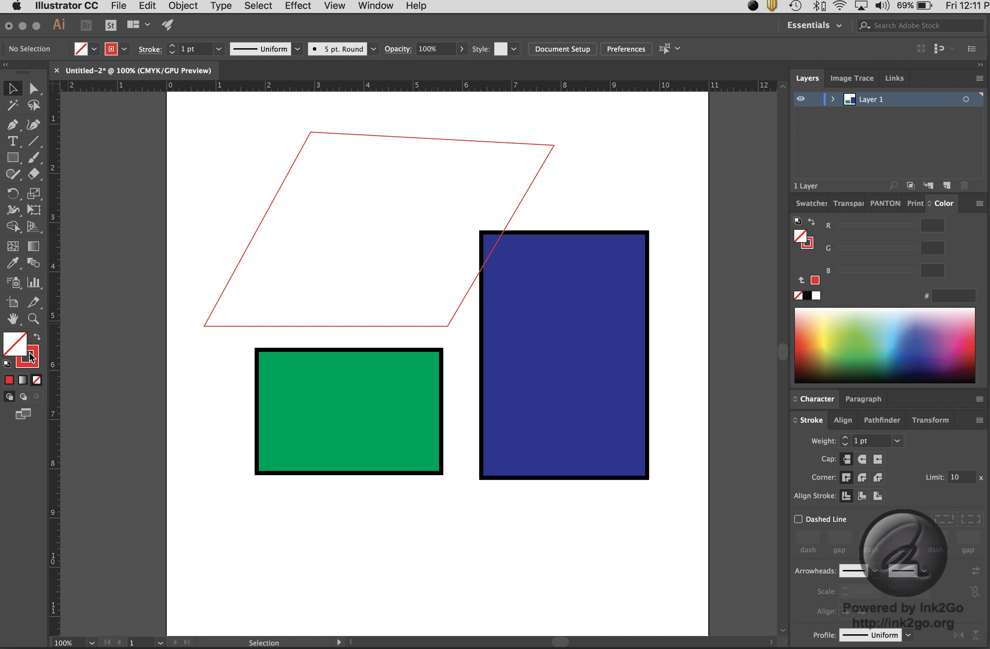
pyautogui.click(37, 337)
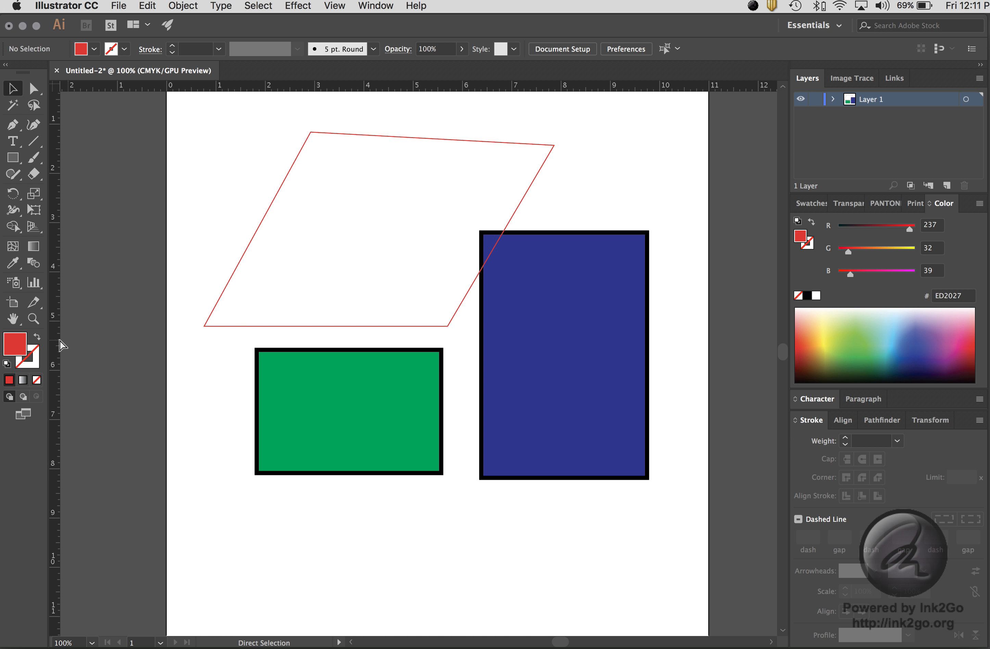
# - Undo the stroke removal and the fill and stroke colour swap on the red shape
pyautogui.press('super+z')
pyautogui.press('super+z')
pyautogui.press('super+z')
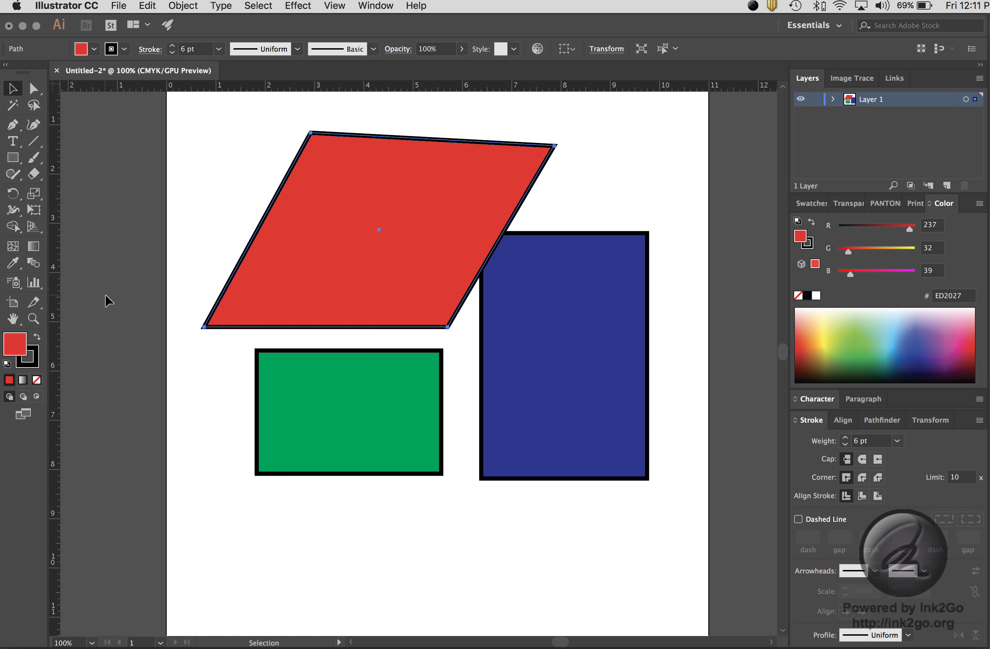
# - Redo the red shape's stroke removal and colour swap, undo both again, and deselect the shape
pyautogui.click(244, 244)
pyautogui.press('super+shift+z')
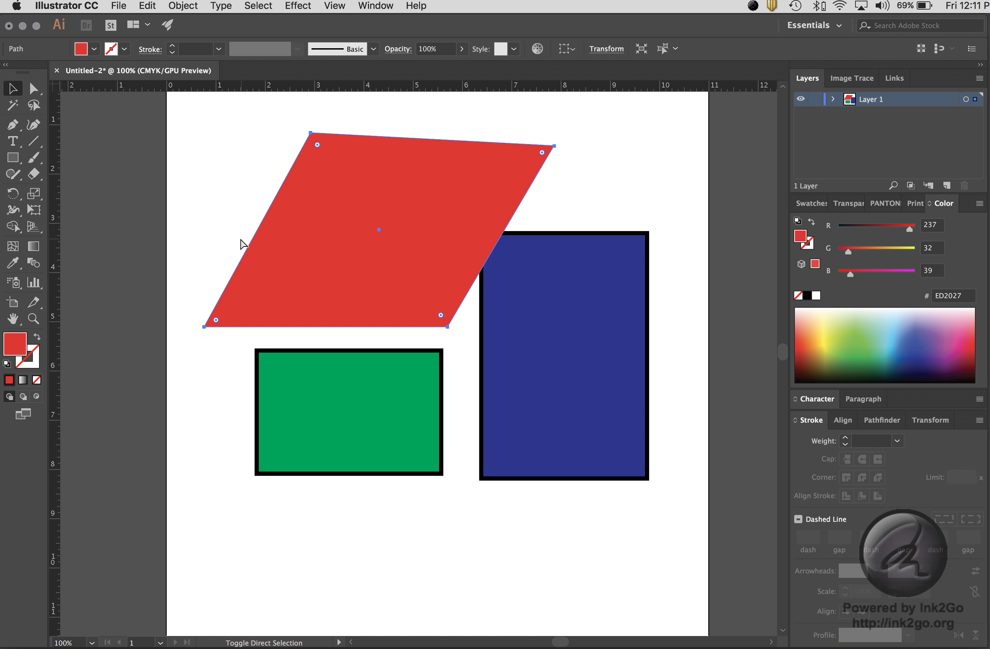
pyautogui.press('super+shift+z')
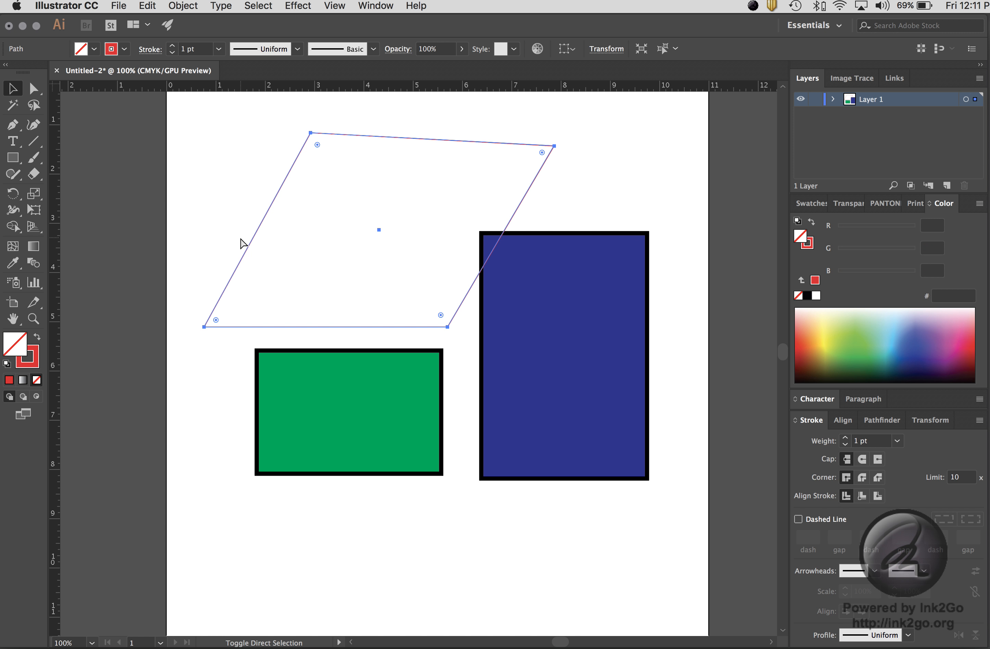
pyautogui.press('super+z')
pyautogui.press('super+shift+z')
pyautogui.press('super+shift+z')
pyautogui.press('super+shift+z')
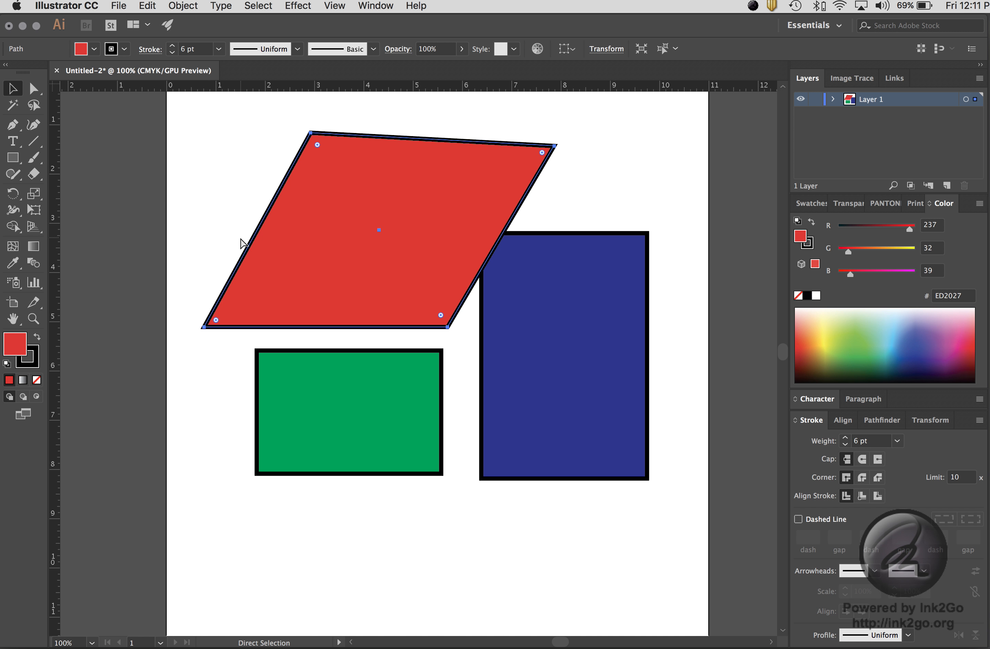
pyautogui.press('v')
pyautogui.click(215, 139)
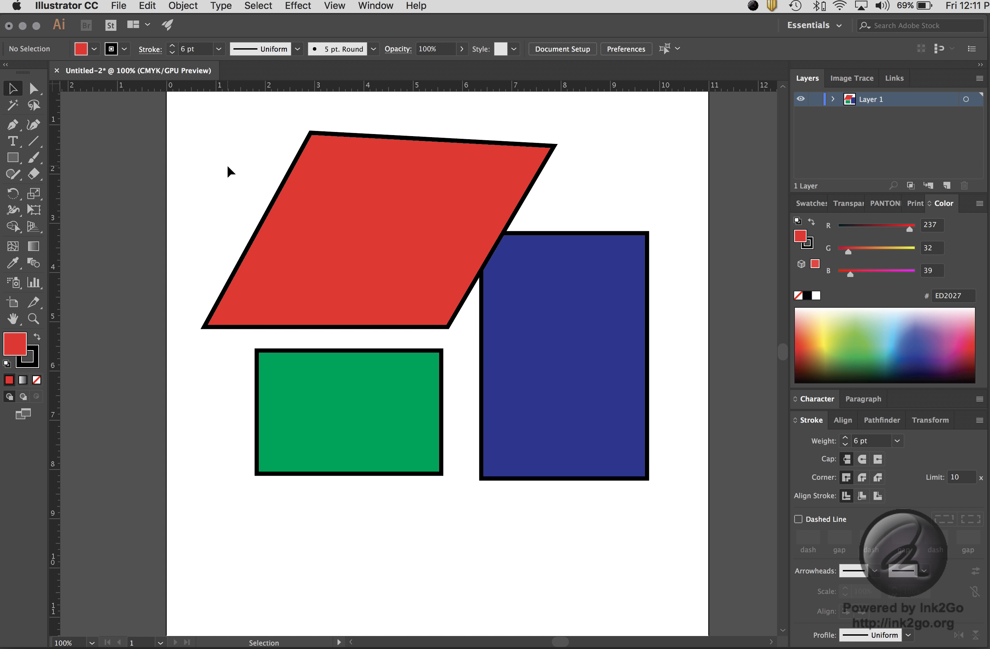
# - Browse the document's swatch list from the default CMYK colours to the Brights group and back
pyautogui.click(360, 170)
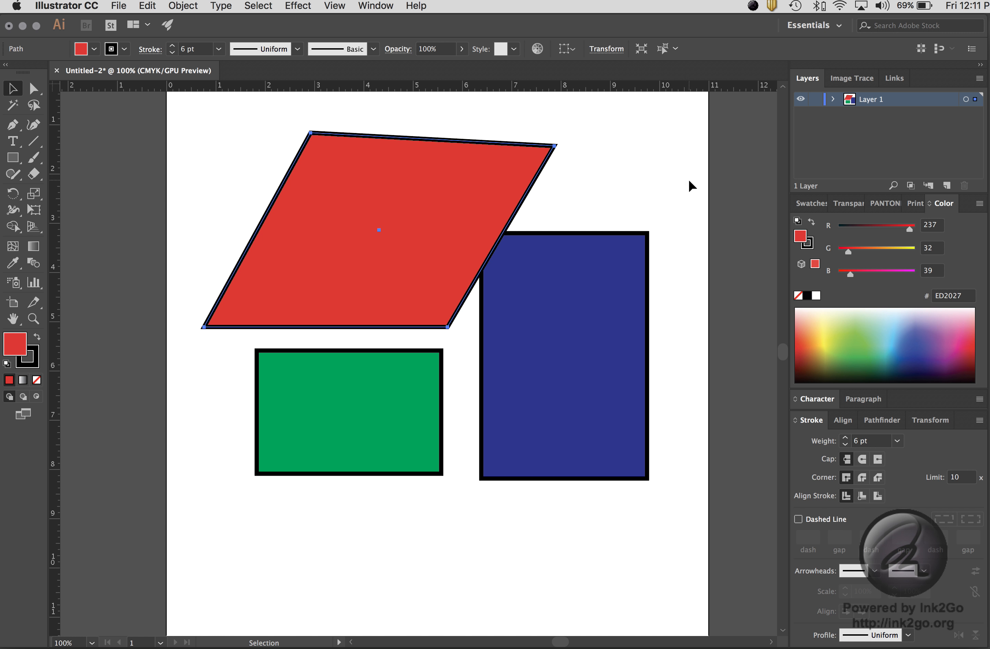
pyautogui.click(644, 165)
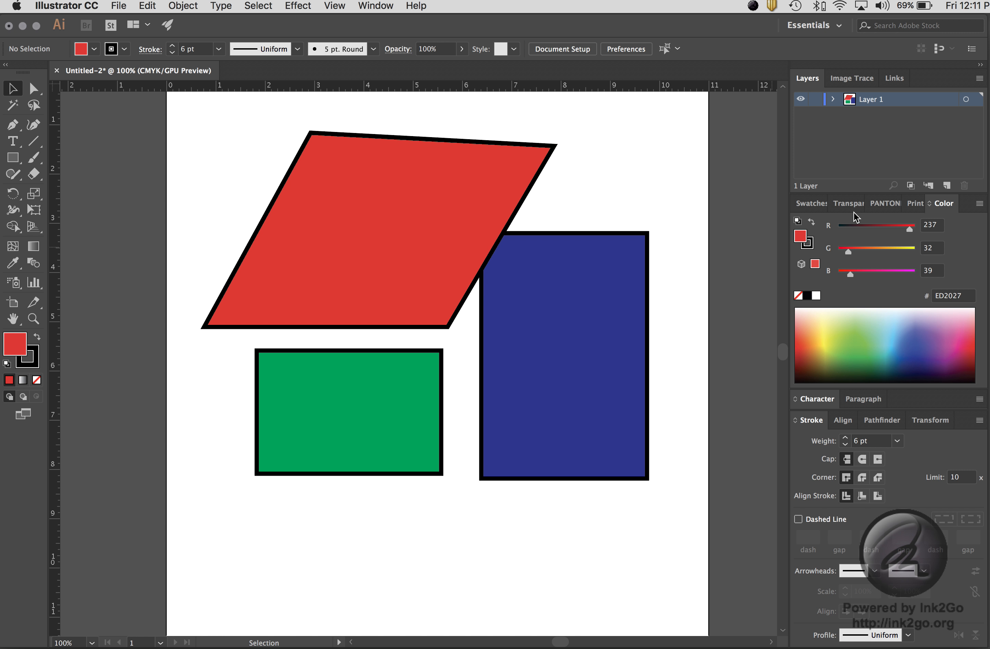
pyautogui.click(812, 204)
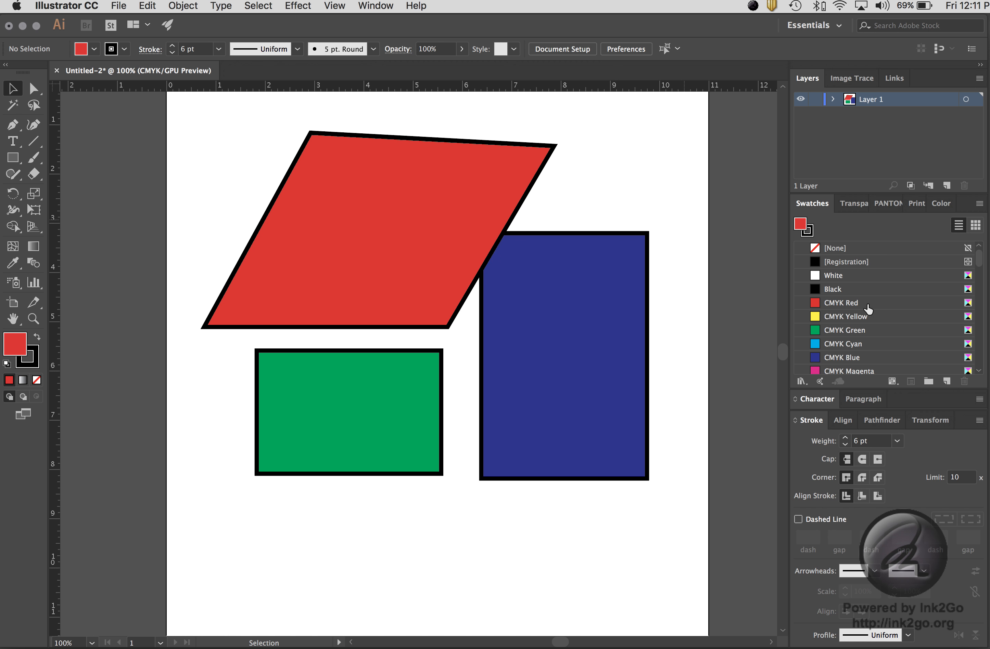
pyautogui.scroll(-5, 868, 309)
pyautogui.scroll(5, 866, 308)
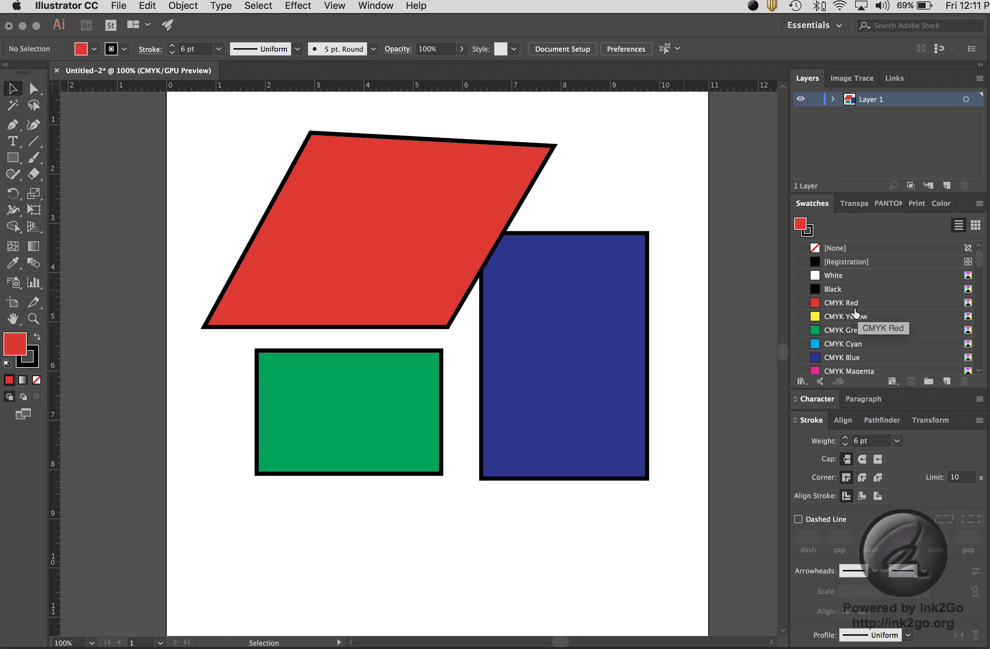
pyautogui.scroll(-1, 888, 321)
pyautogui.scroll(-10, 888, 321)
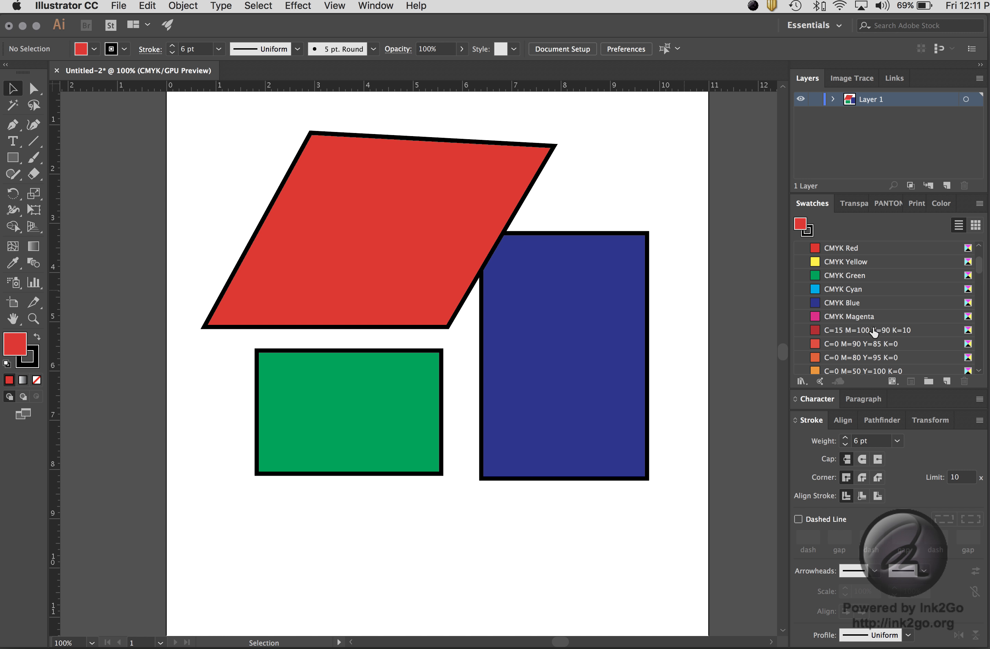
pyautogui.scroll(-3, 872, 326)
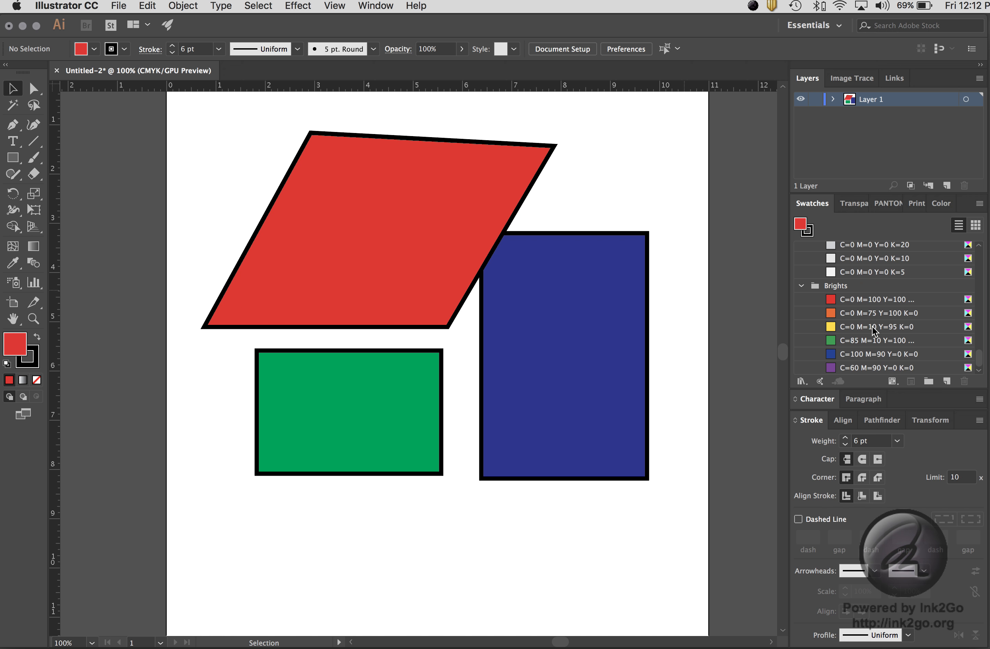
pyautogui.scroll(10, 871, 327)
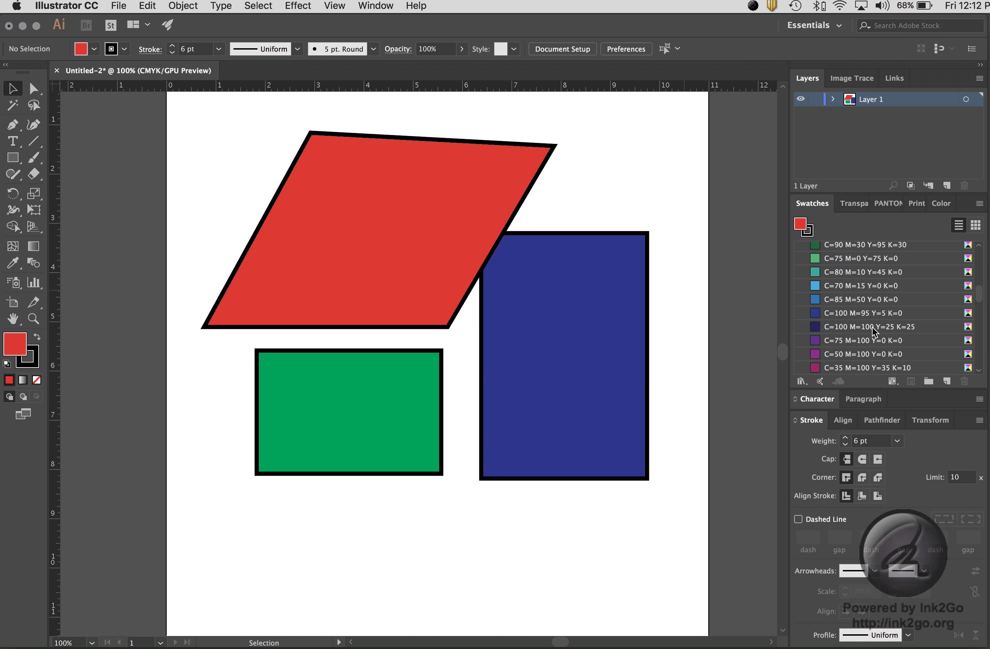
pyautogui.scroll(4, 871, 327)
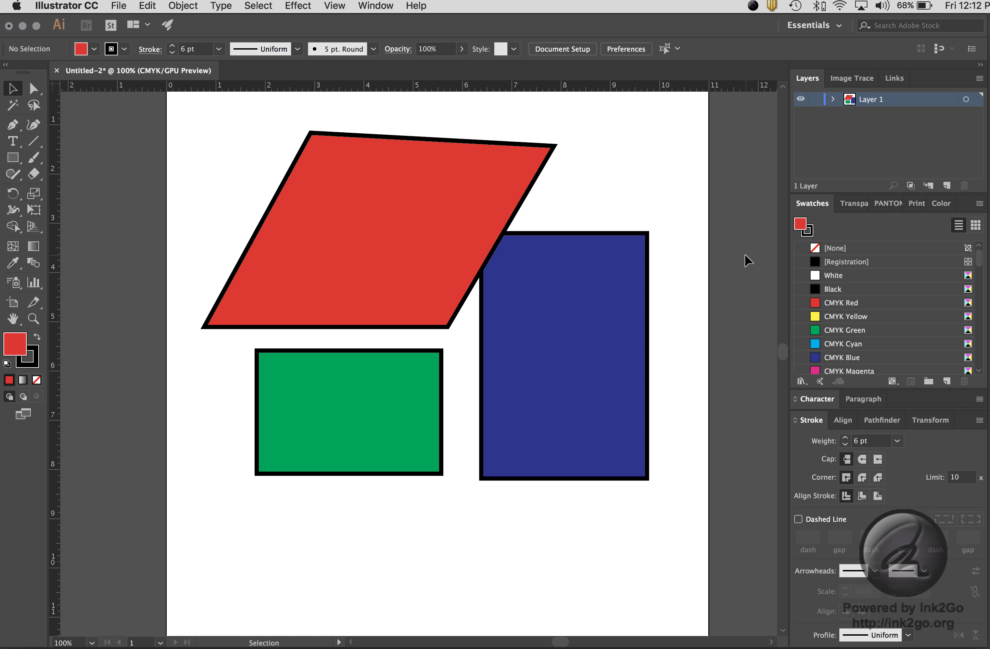
# - Try the CMYK Green, Blue and Yellow swatches as the red shape's fill and finish with CMYK Cyan
pyautogui.click(386, 169)
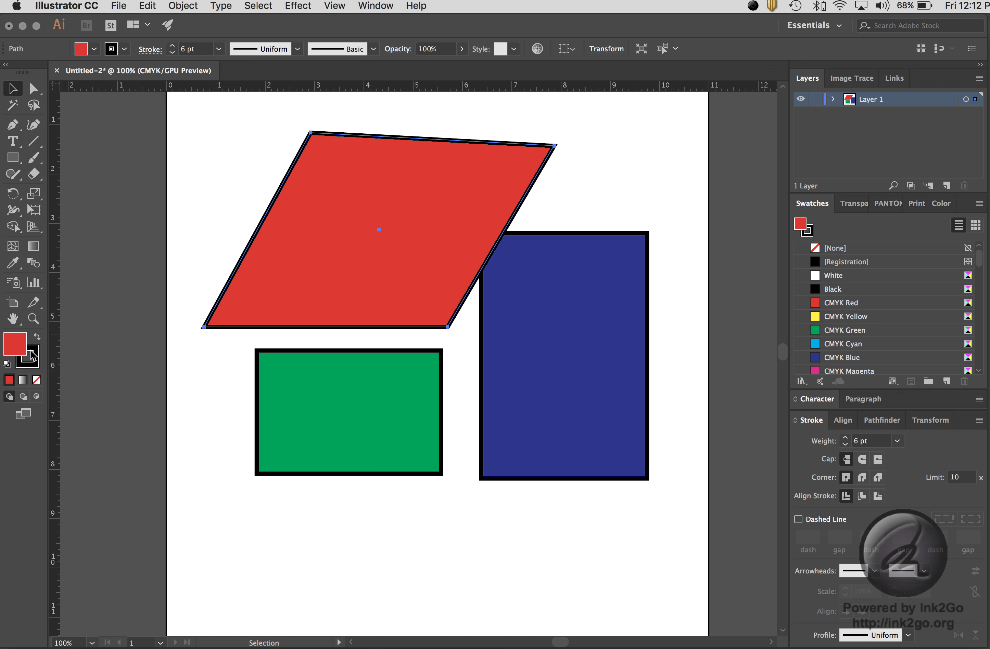
pyautogui.click(18, 344)
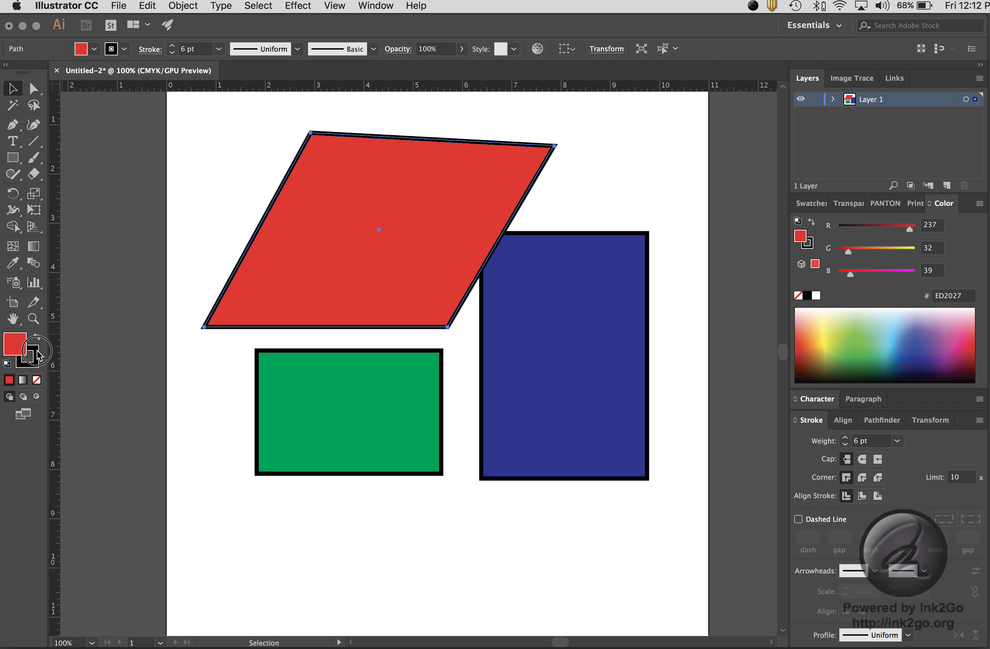
pyautogui.click(10, 348)
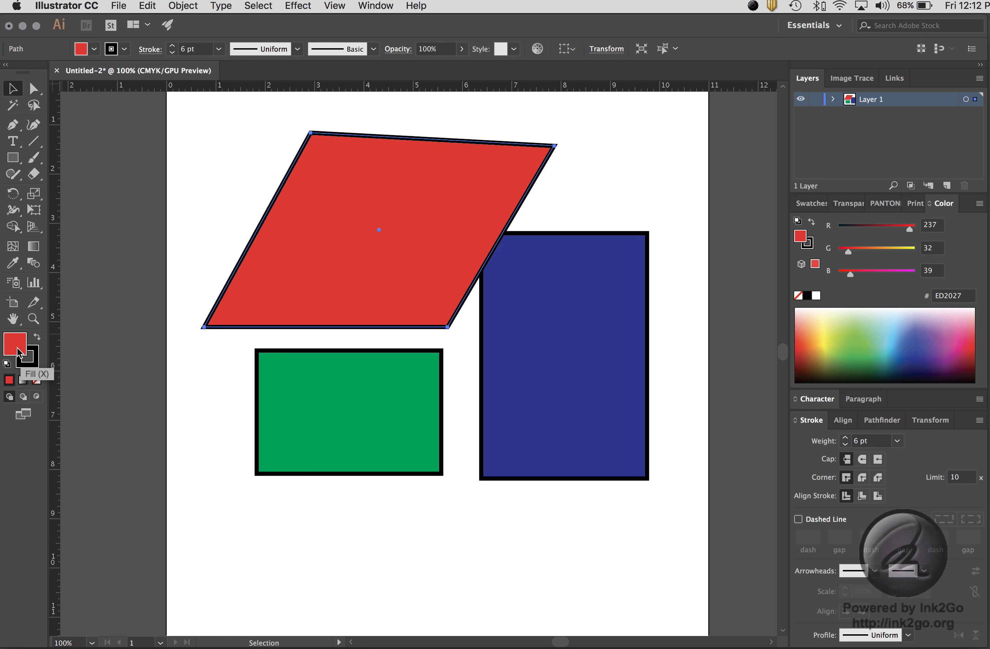
pyautogui.click(813, 209)
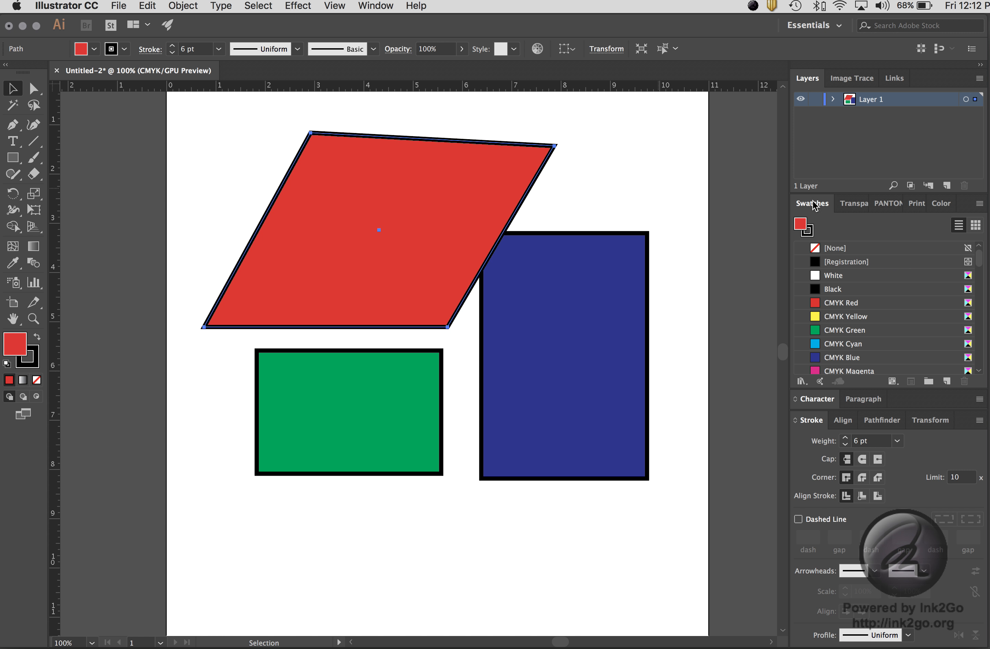
pyautogui.click(844, 331)
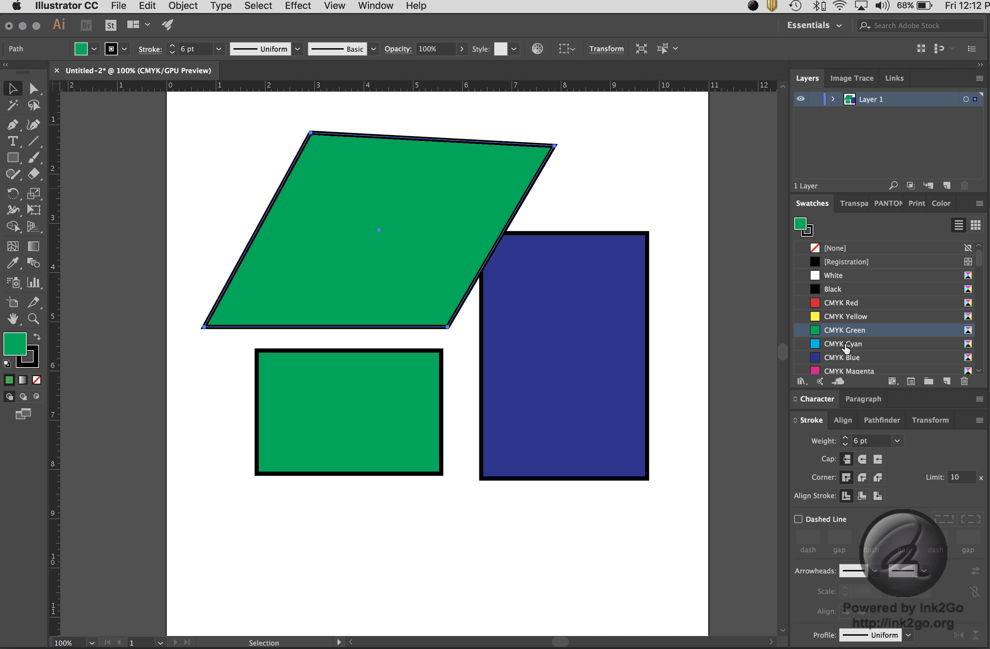
pyautogui.click(843, 344)
pyautogui.click(843, 358)
pyautogui.click(840, 317)
pyautogui.click(842, 330)
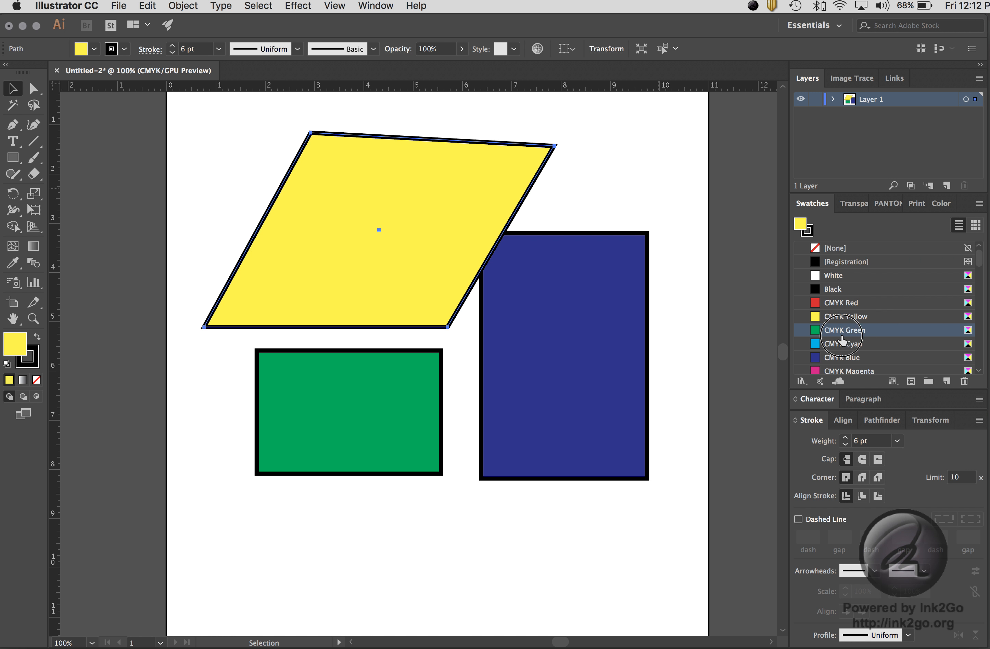
pyautogui.click(843, 344)
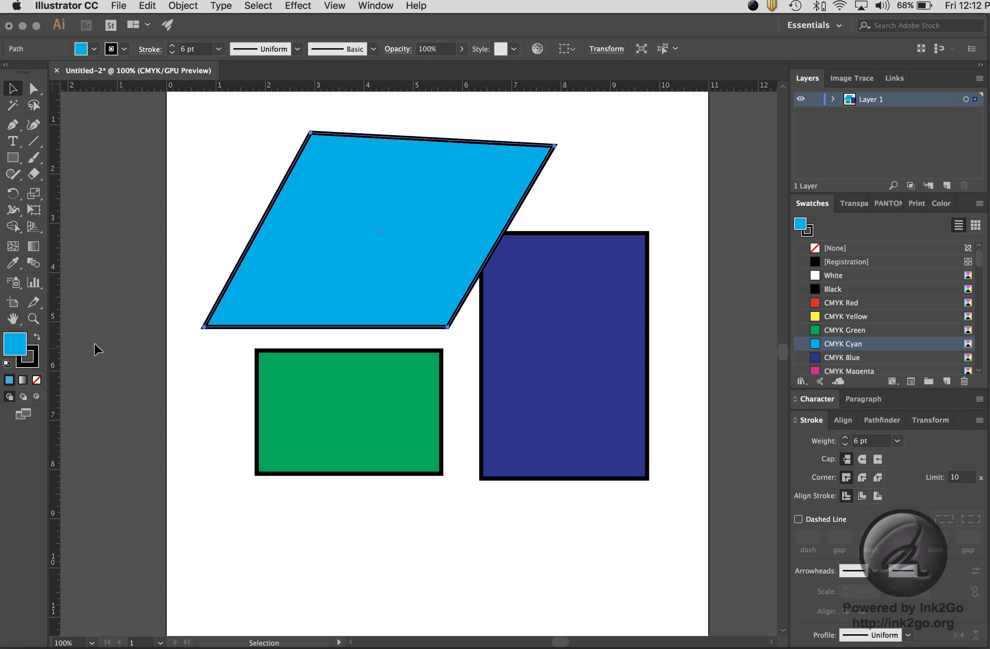
# - Switch the active colour attribute to stroke and back to fill, and look through the available swatches
pyautogui.click(810, 229)
pyautogui.click(800, 223)
pyautogui.scroll(-5, 839, 323)
pyautogui.scroll(5, 842, 295)
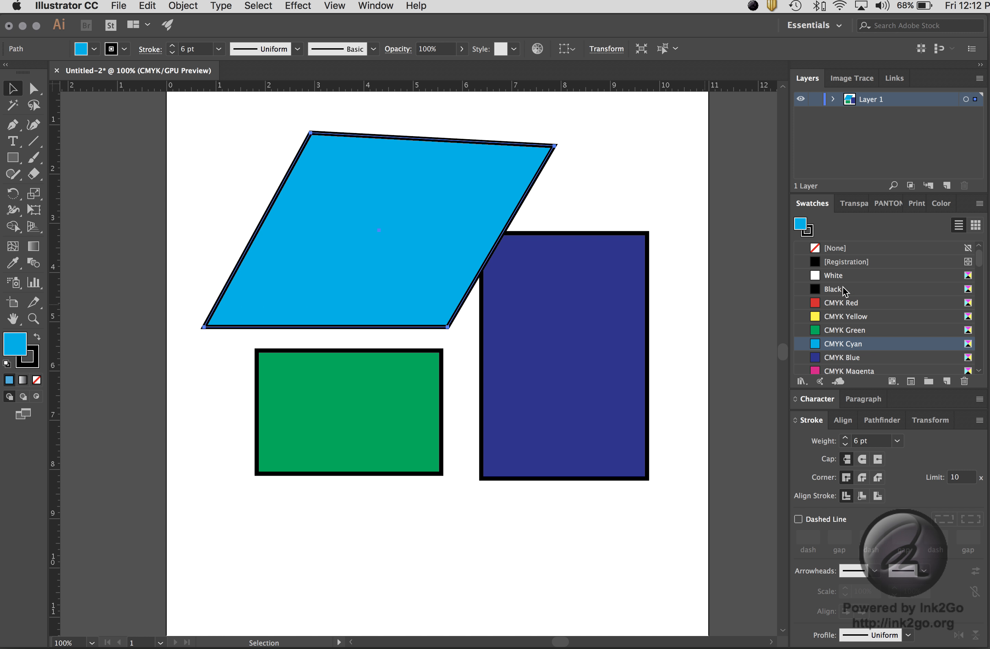
pyautogui.doubleClick(800, 227)
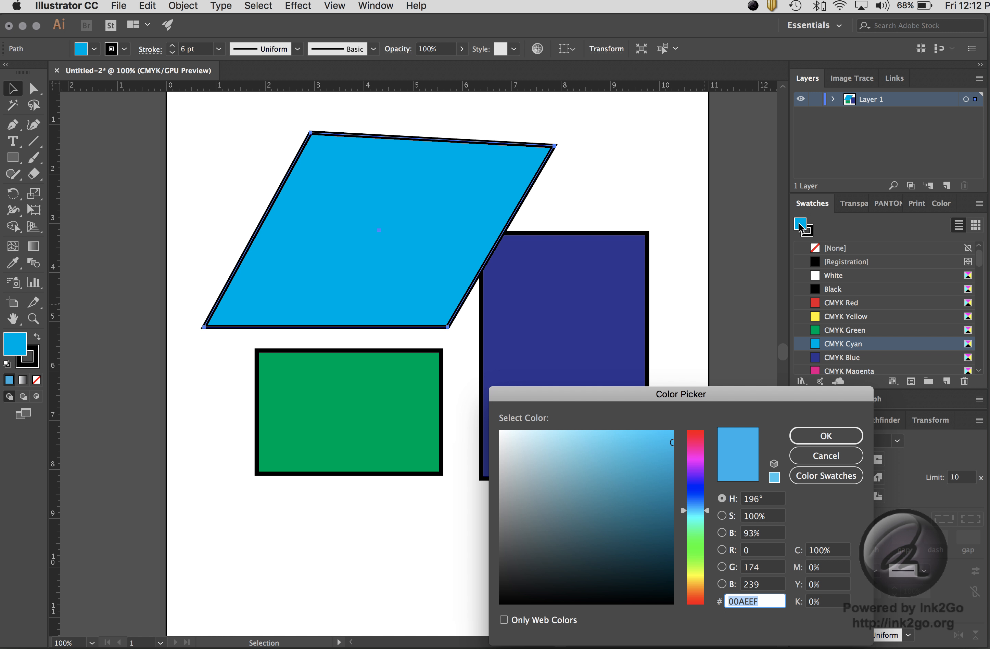
pyautogui.moveTo(785, 395); pyautogui.dragTo(742, 181)
pyautogui.moveTo(668, 295); pyautogui.dragTo(671, 222)
pyautogui.moveTo(568, 281); pyautogui.dragTo(608, 365)
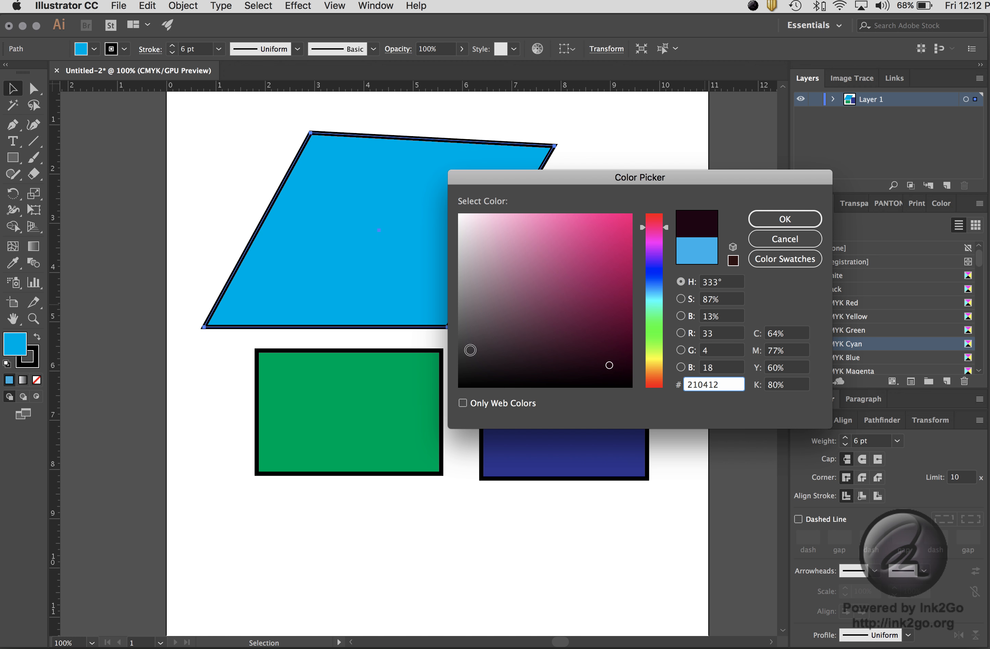
pyautogui.moveTo(668, 226); pyautogui.dragTo(669, 394)
pyautogui.click(598, 284)
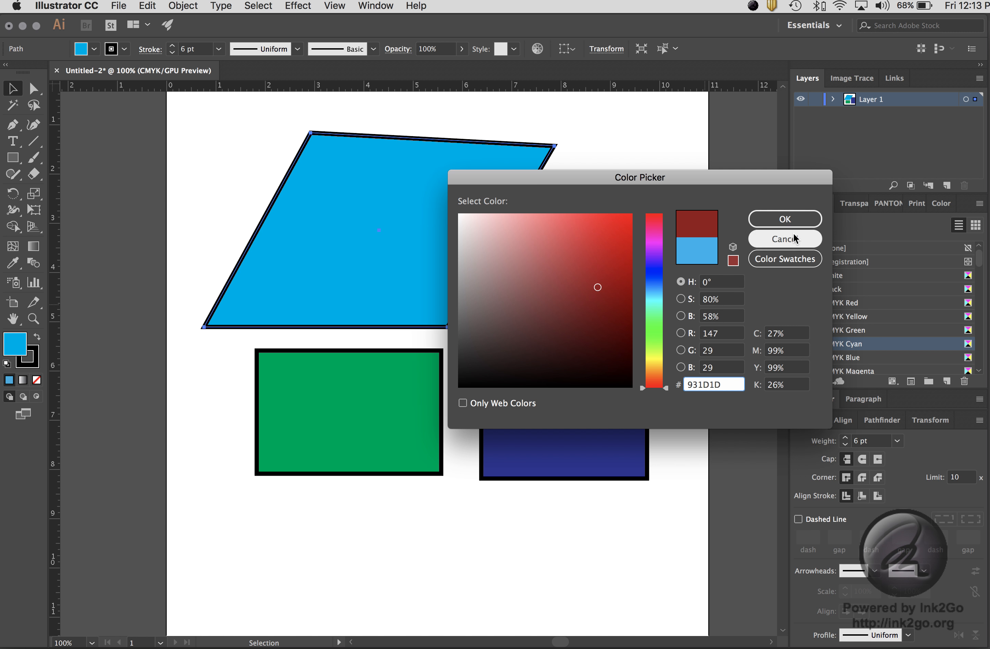
pyautogui.click(784, 239)
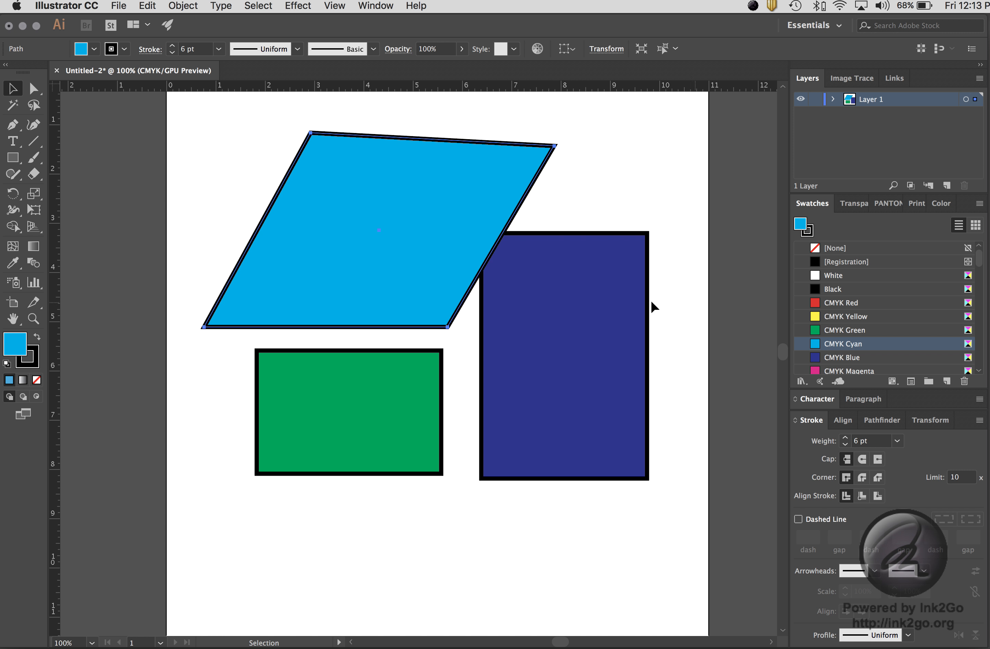
# - Try CMYK Yellow, CMYK Red, CMYK Cyan, White and None as the cyan shape's stroke colour and finish with Black
pyautogui.click(807, 230)
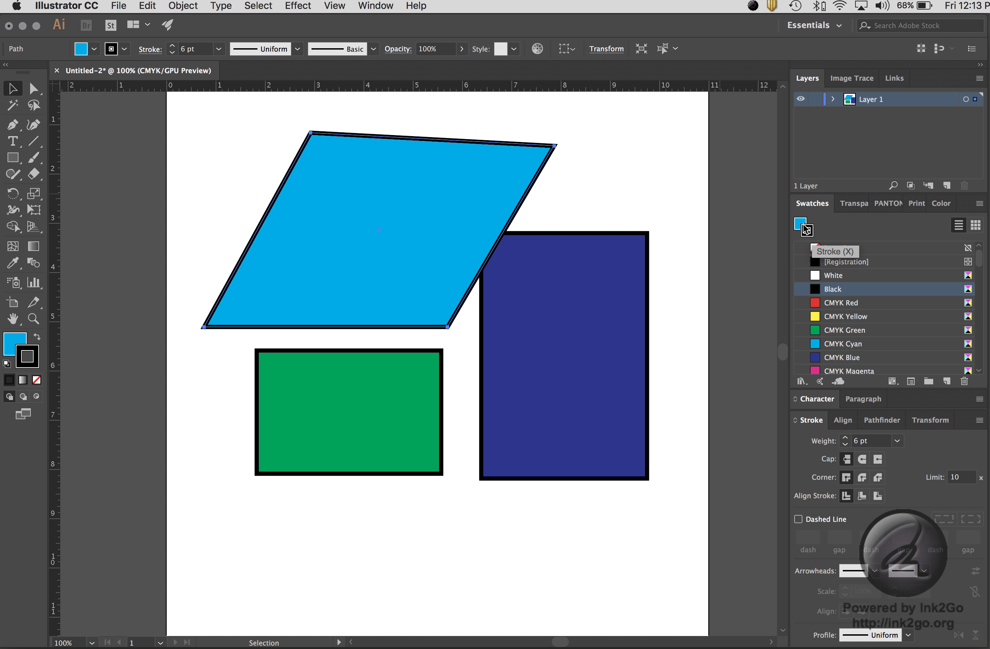
pyautogui.click(841, 316)
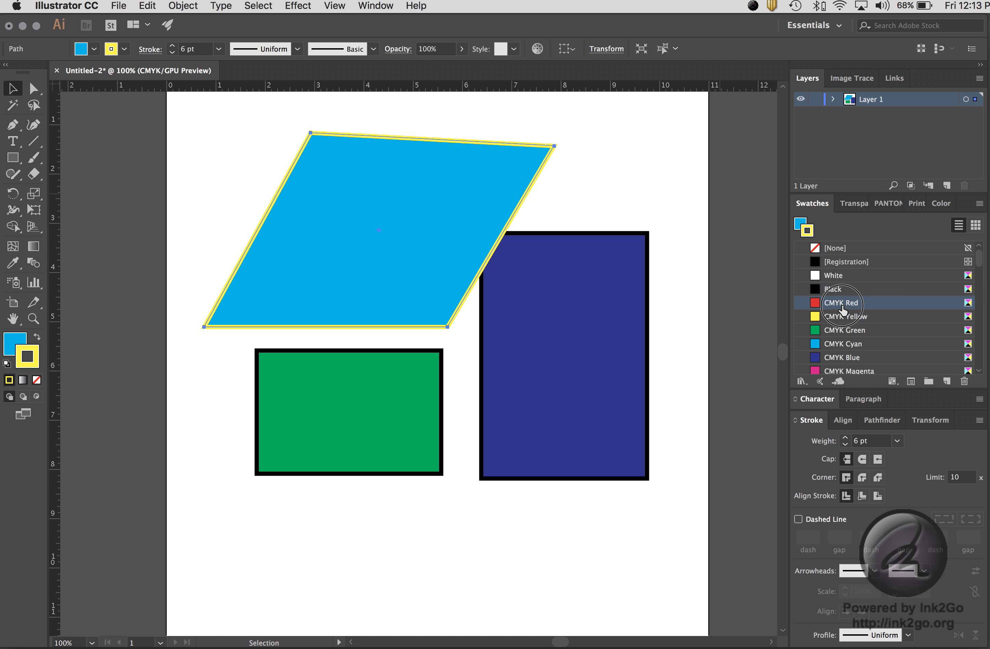
pyautogui.click(840, 303)
pyautogui.click(841, 343)
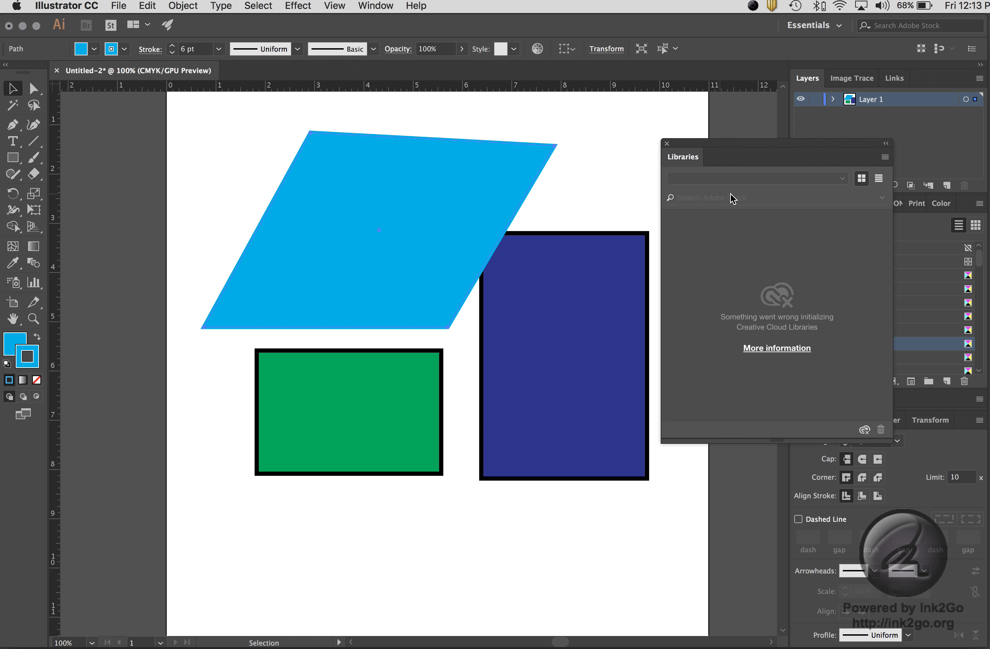
pyautogui.click(666, 143)
pyautogui.click(842, 316)
pyautogui.click(837, 289)
pyautogui.click(838, 277)
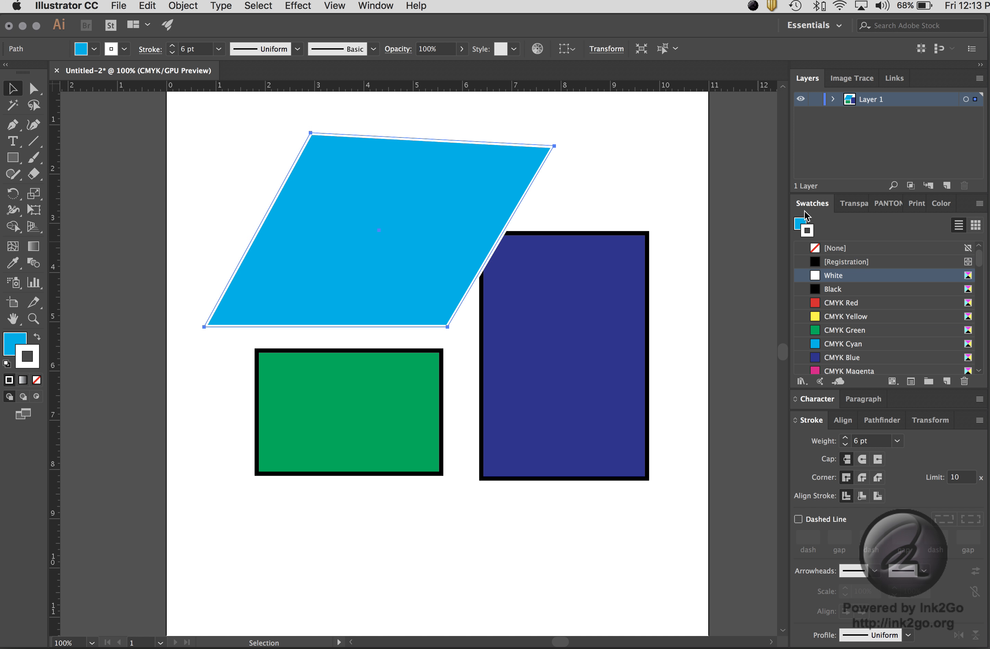
pyautogui.click(831, 249)
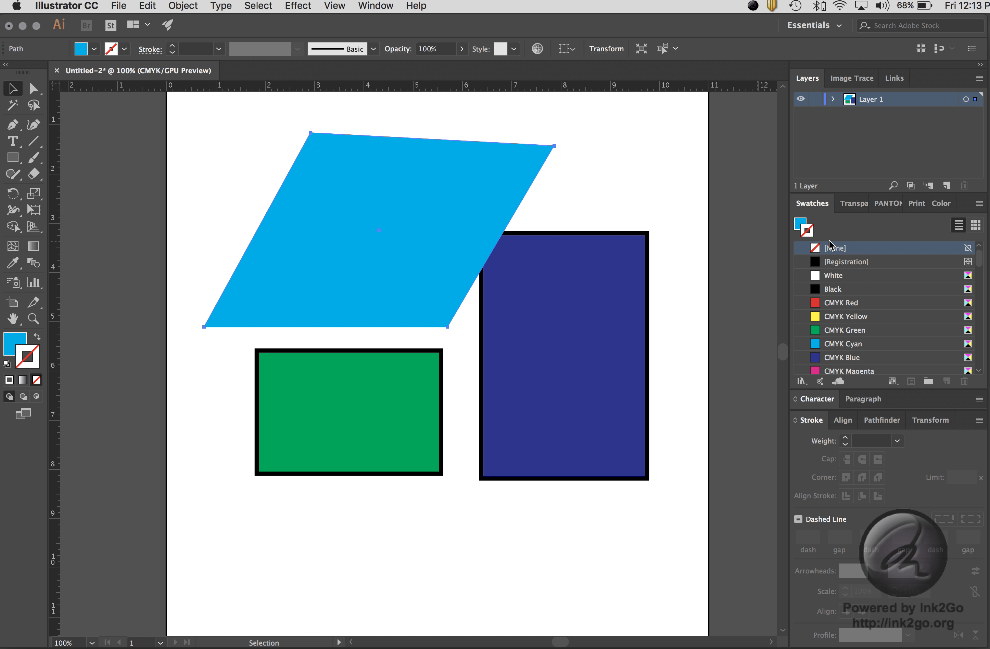
pyautogui.click(836, 290)
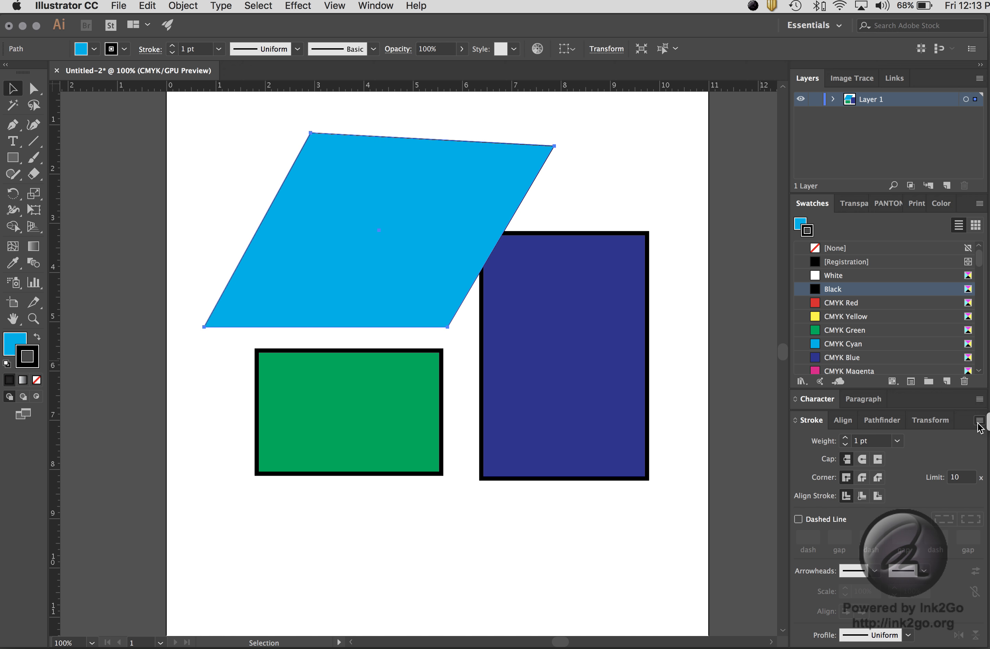
# - Detach the Stroke settings into a floating panel, show all its options and move it clear of the cyan shape
pyautogui.click(795, 420)
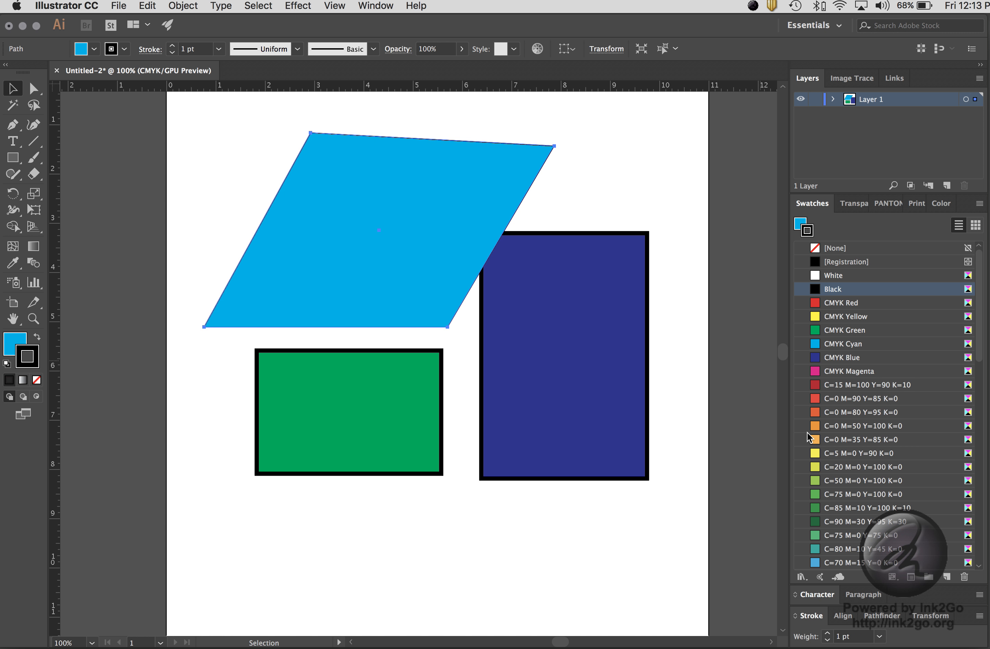
pyautogui.moveTo(811, 616); pyautogui.dragTo(588, 134)
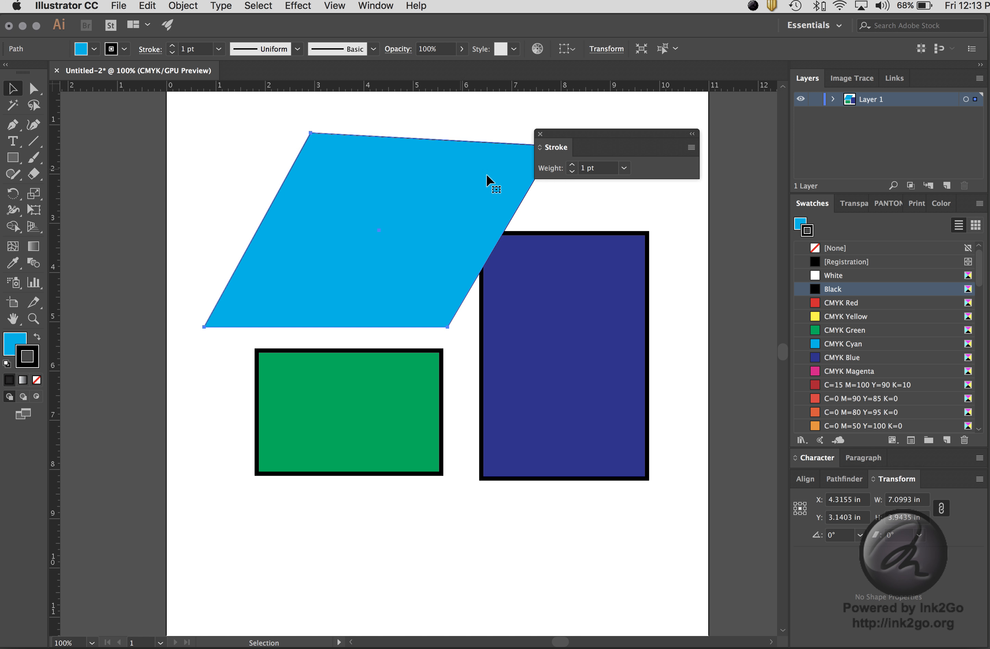
pyautogui.click(691, 148)
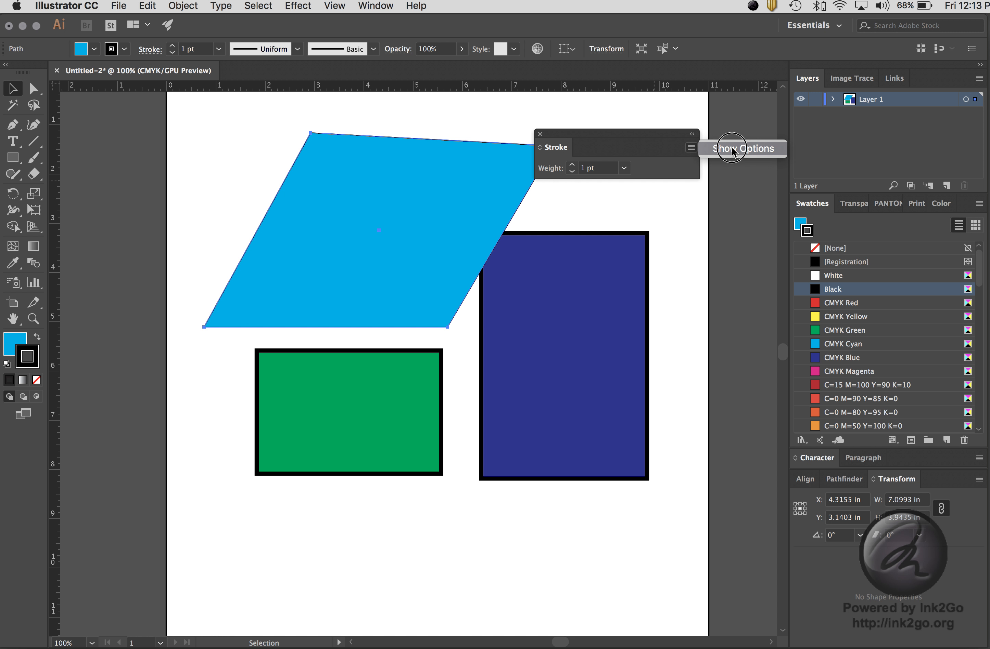
pyautogui.click(731, 149)
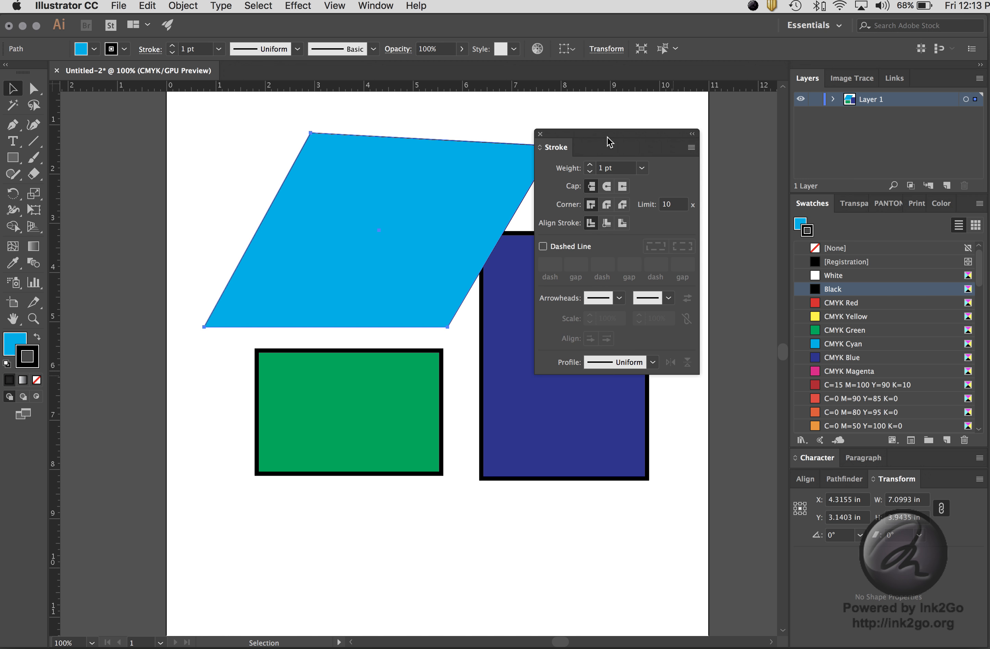
pyautogui.moveTo(617, 132); pyautogui.dragTo(762, 106)
# - Set the cyan shape's stroke weight to 10 pt
pyautogui.click(455, 189)
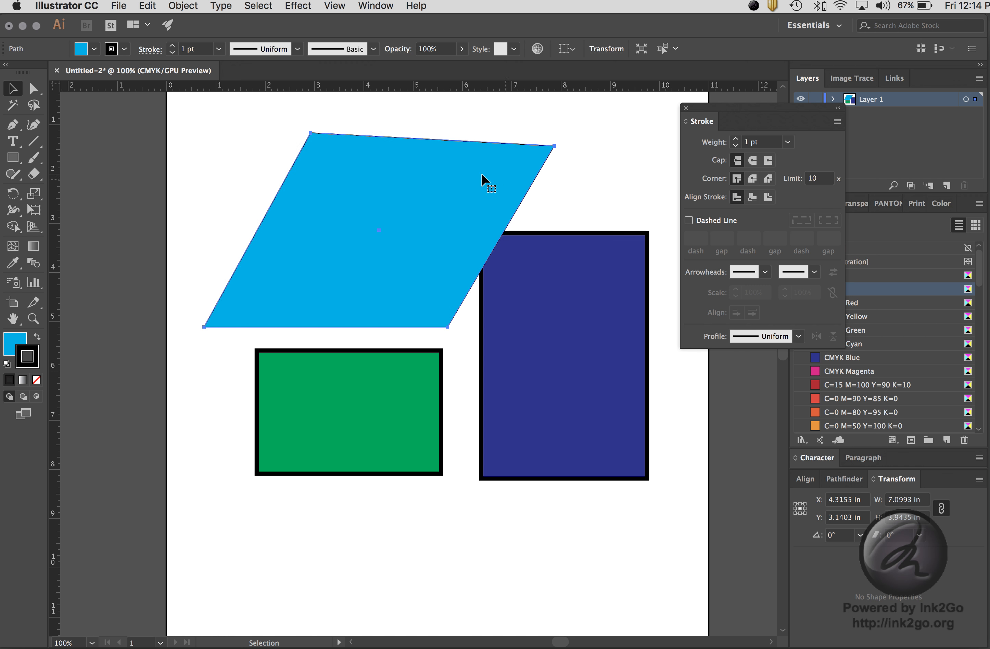
pyautogui.click(788, 145)
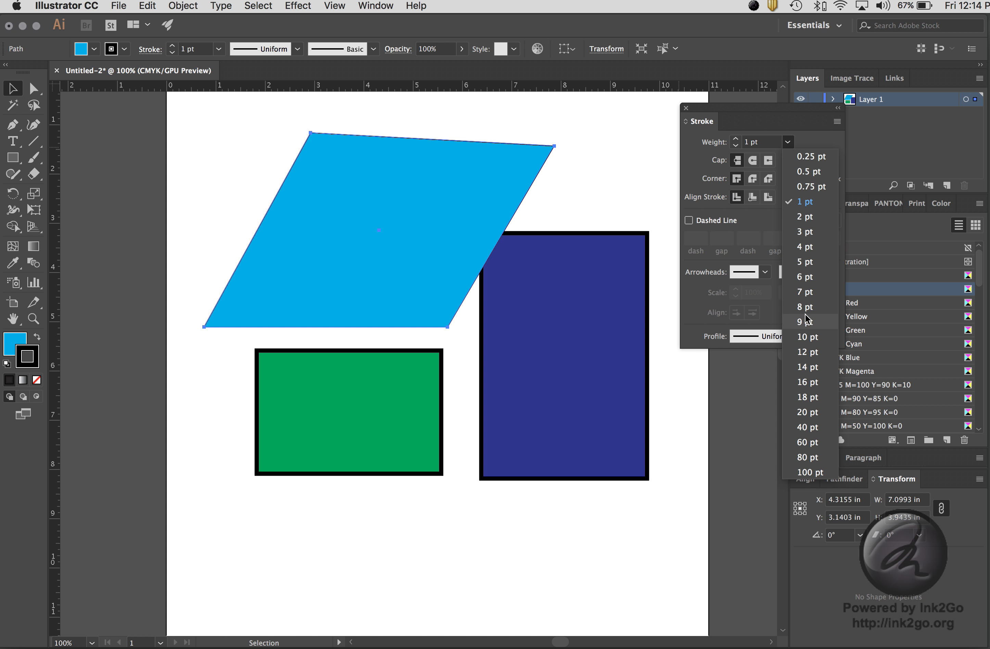
pyautogui.click(807, 338)
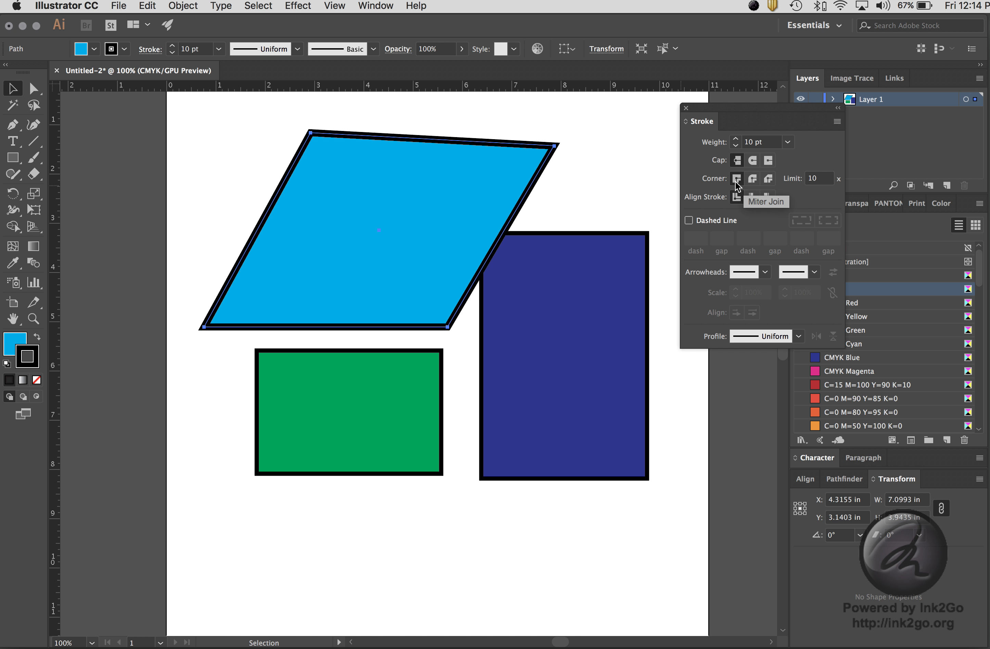
# - Try round and projecting caps plus bevel and round joins on the cyan shape's stroke, and return the corners to a miter join
pyautogui.click(754, 163)
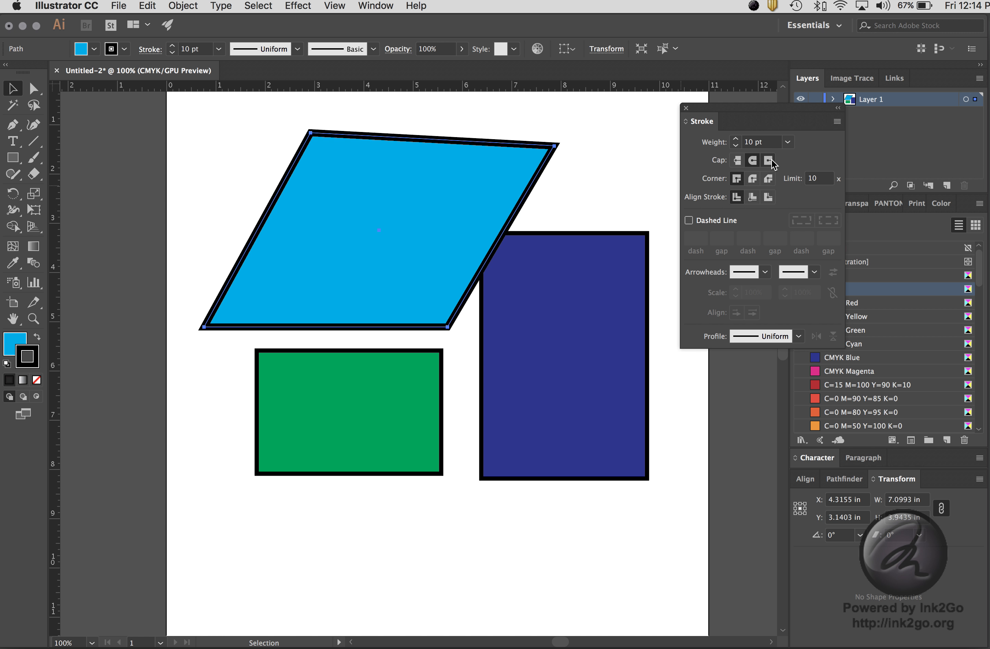
pyautogui.click(768, 160)
pyautogui.click(768, 178)
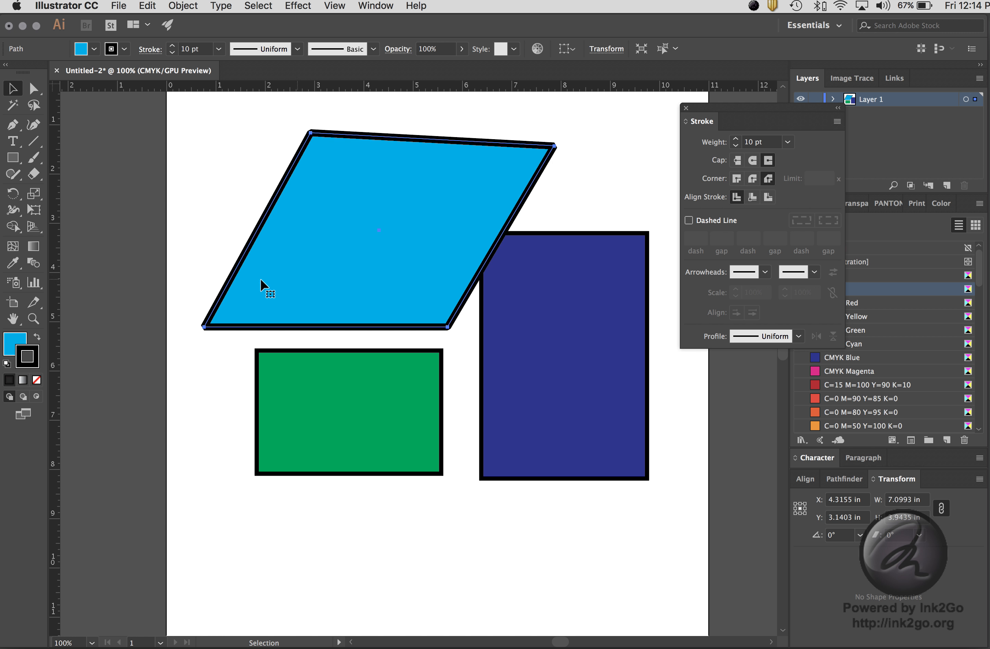
pyautogui.click(33, 319)
pyautogui.moveTo(471, 124); pyautogui.dragTo(608, 196)
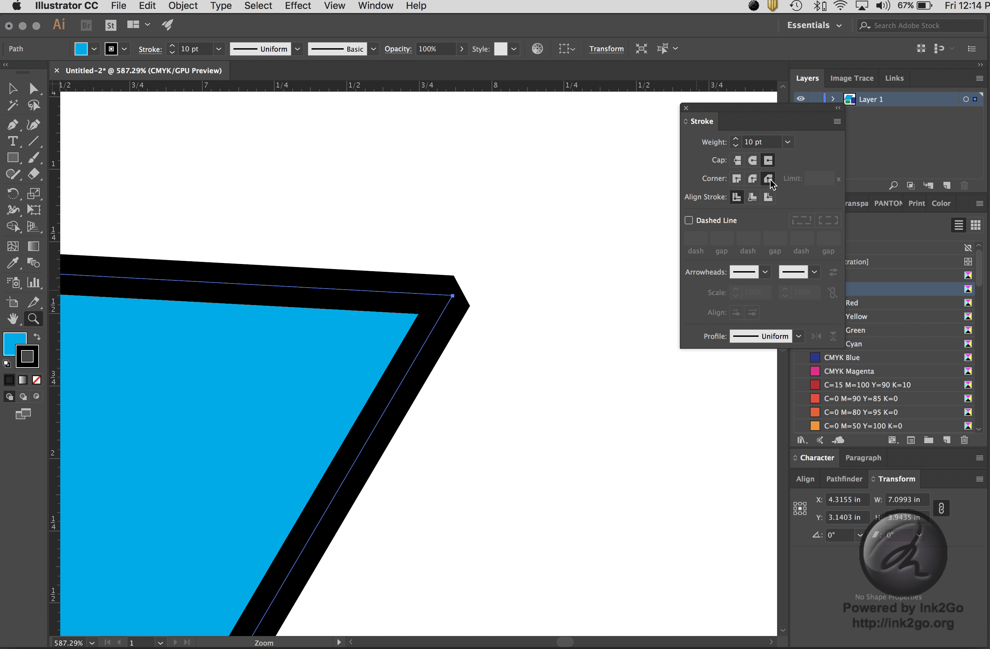
pyautogui.click(753, 179)
pyautogui.click(735, 178)
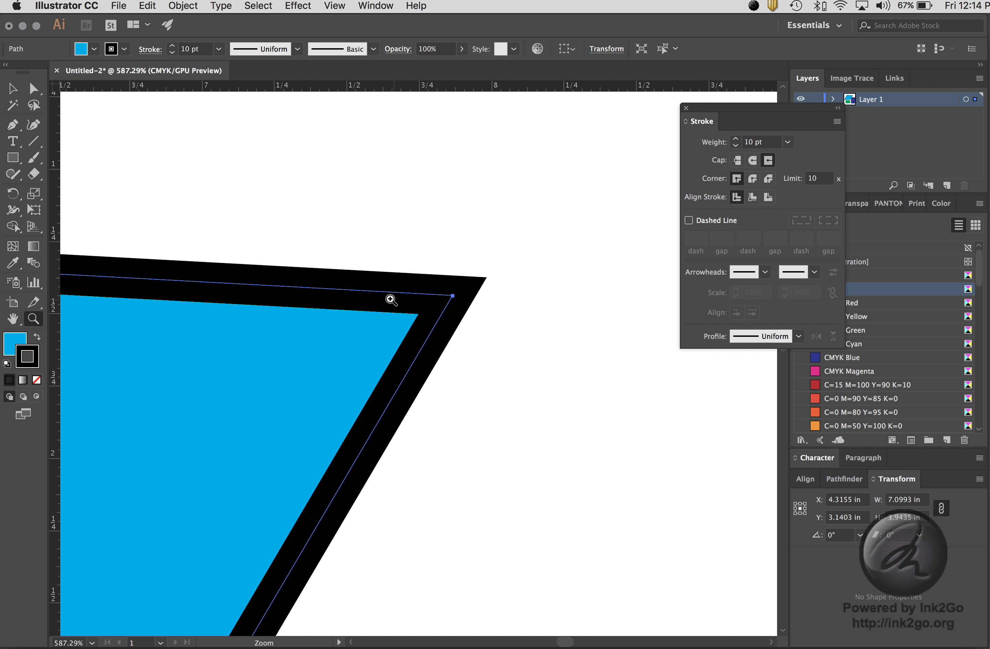
# - Try aligning the cyan shape's stroke to the inside of its path and finish with it aligned to the outside
pyautogui.click(13, 90)
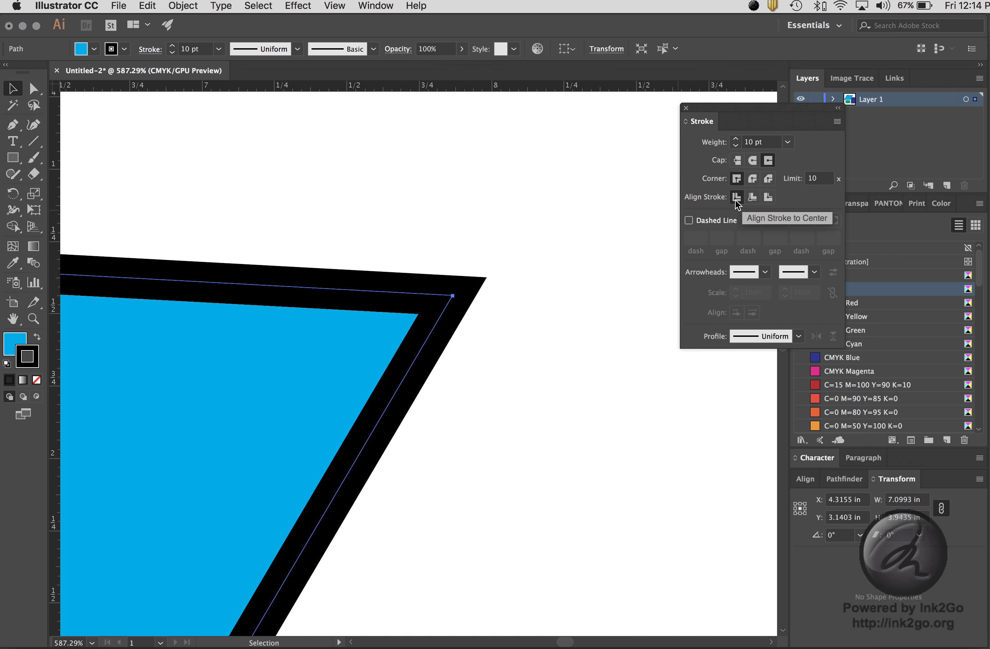
pyautogui.click(751, 199)
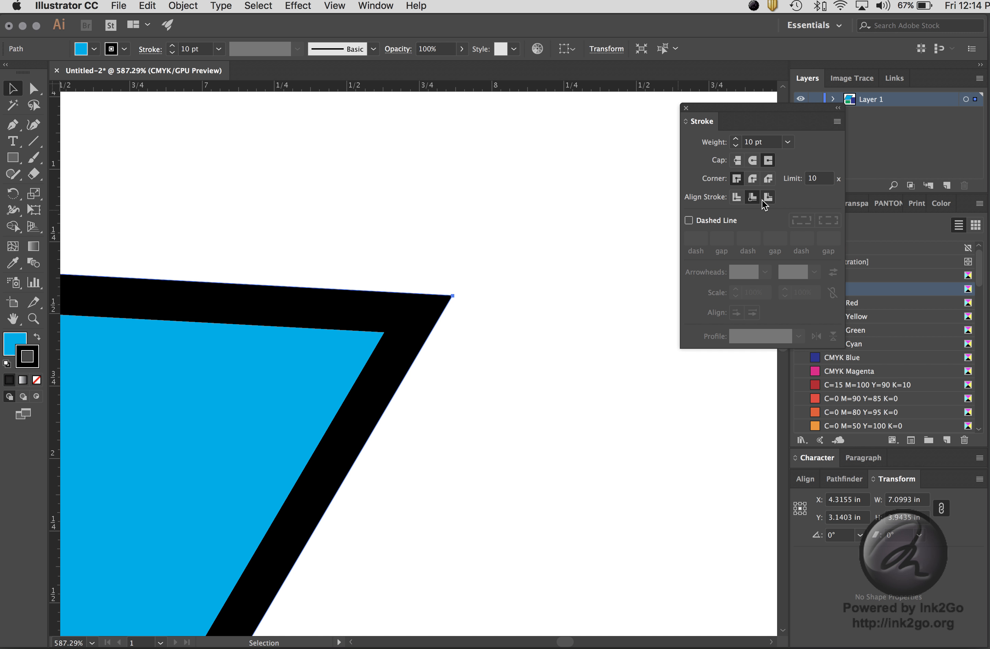
pyautogui.click(767, 198)
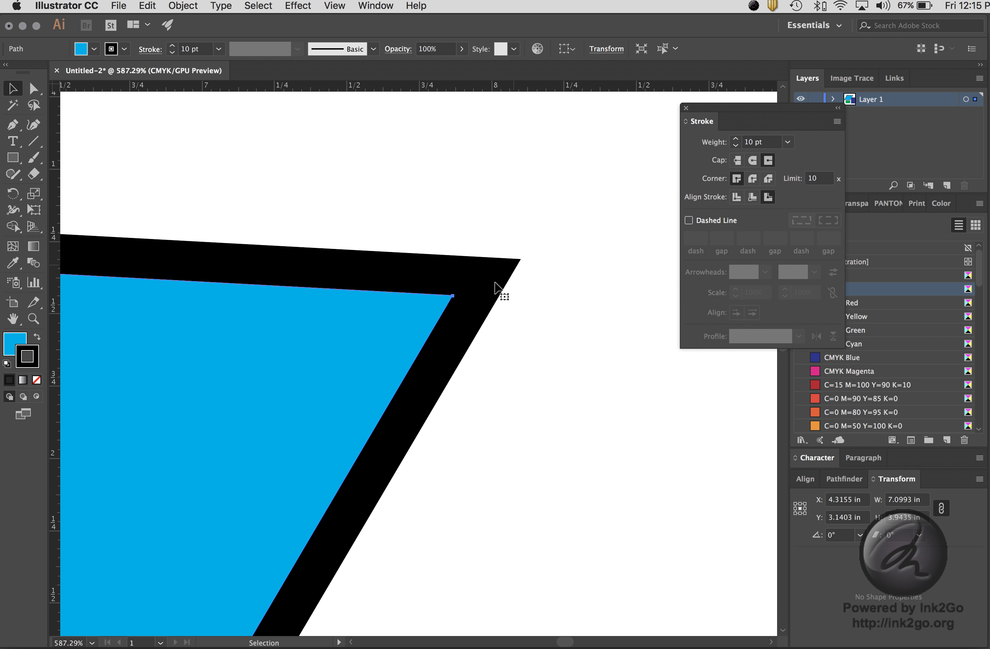
# - Make the cyan shape's stroke dashed with exact dash and gap lengths preserved, using a 4 pt dash and a 4 pt gap
pyautogui.click(712, 220)
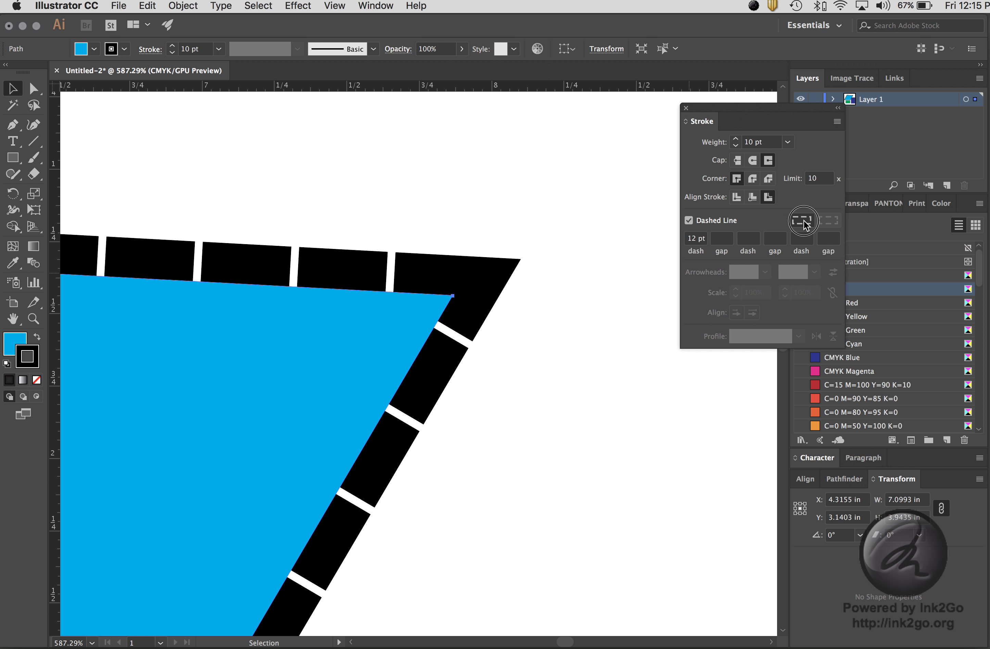
pyautogui.click(697, 238)
pyautogui.press('super+minus')
pyautogui.press('super+minus')
pyautogui.press('super+minus')
pyautogui.press('super+minus')
pyautogui.press('super+minus')
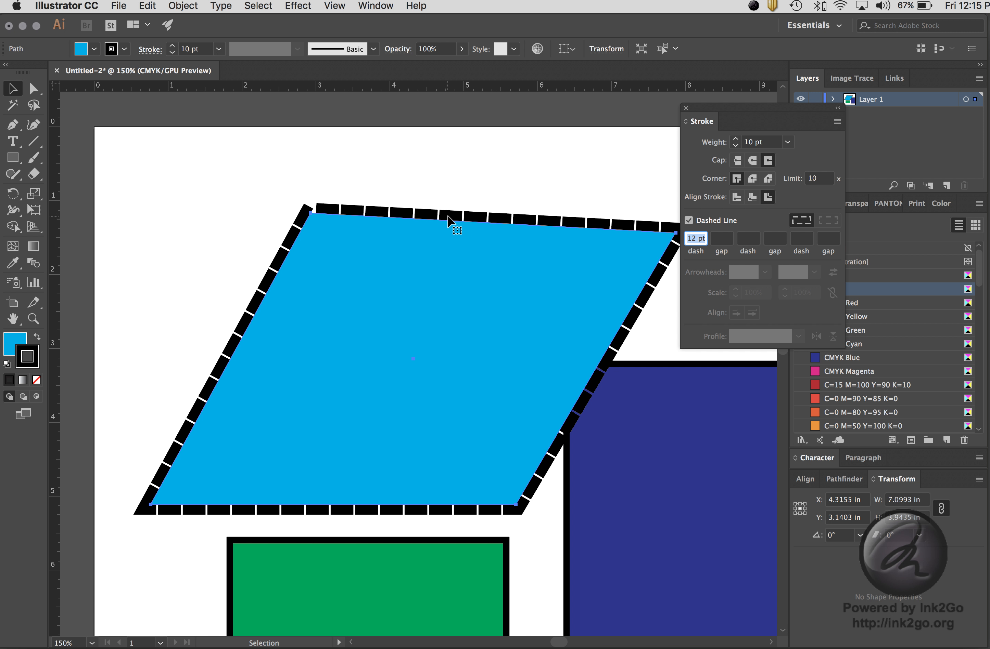
pyautogui.write('4')
pyautogui.press('Tab')
pyautogui.press('Tab')
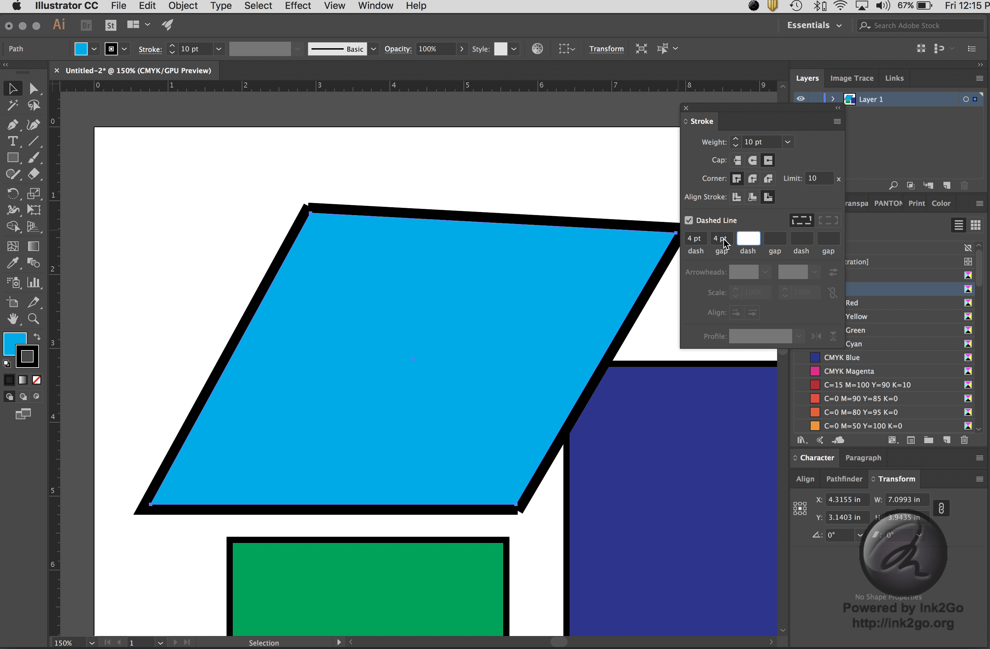
# - Set both the dash and the gap of the cyan shape's dashed stroke to 8 pt
pyautogui.click(700, 242)
pyautogui.write('8')
pyautogui.press('Tab')
pyautogui.press('Tab')
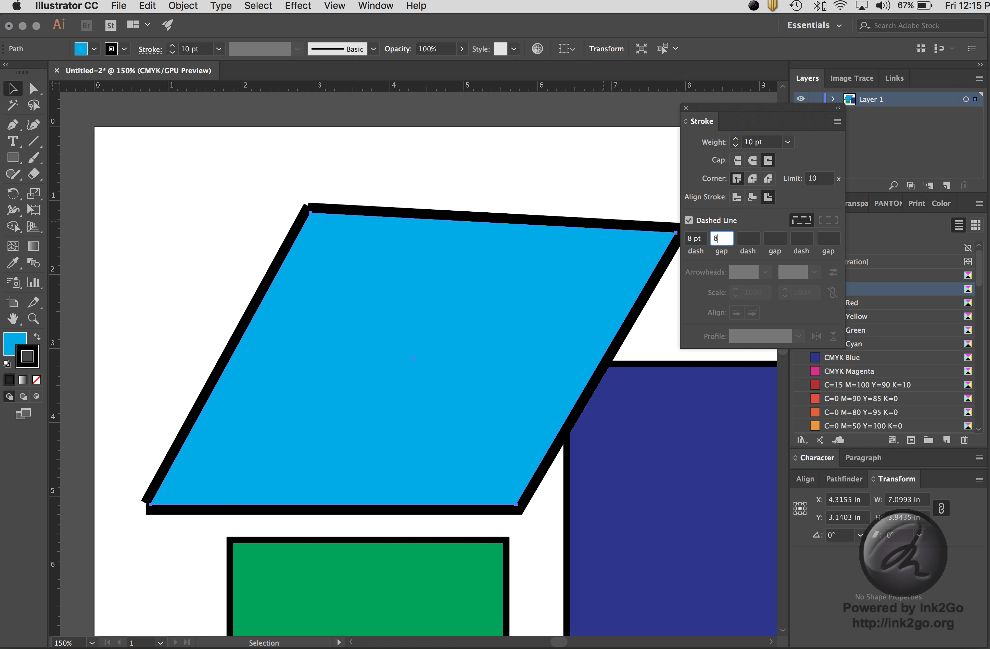
pyautogui.click(703, 238)
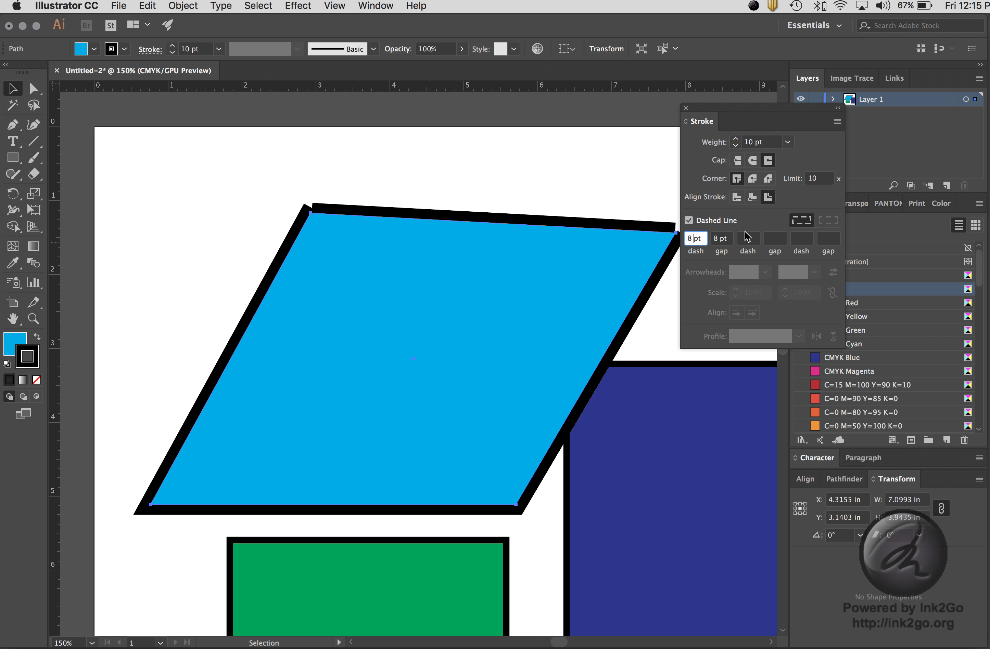
pyautogui.moveTo(703, 241); pyautogui.dragTo(686, 237)
# - Change the cyan shape's dashed stroke to a butt cap and inspect the dashes around the shape
pyautogui.press('super+equal')
pyautogui.press('super+equal')
pyautogui.press('super+equal')
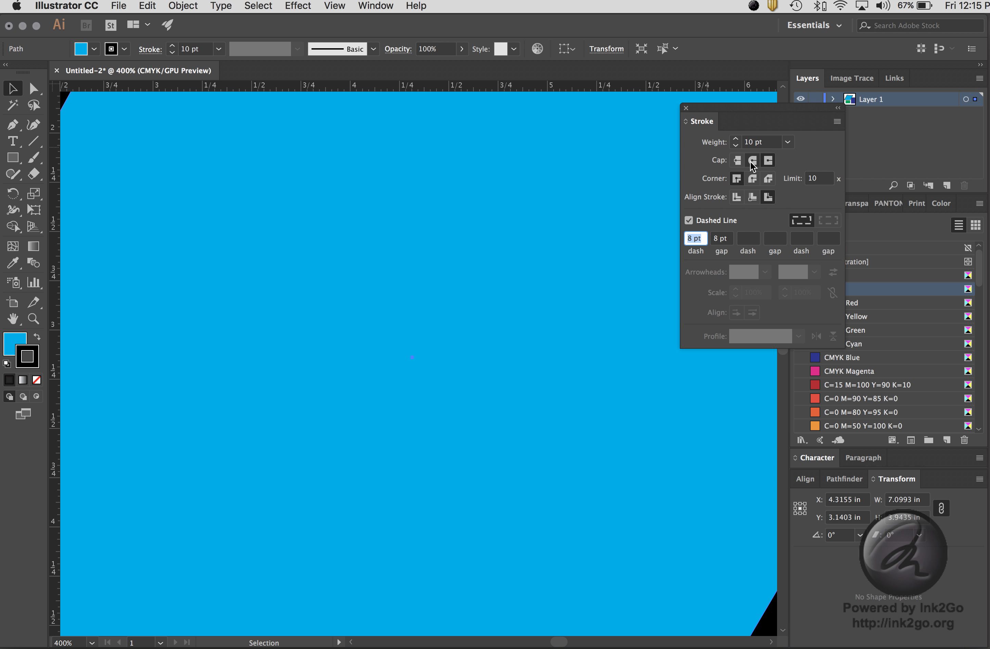
pyautogui.click(737, 161)
pyautogui.press('super+0')
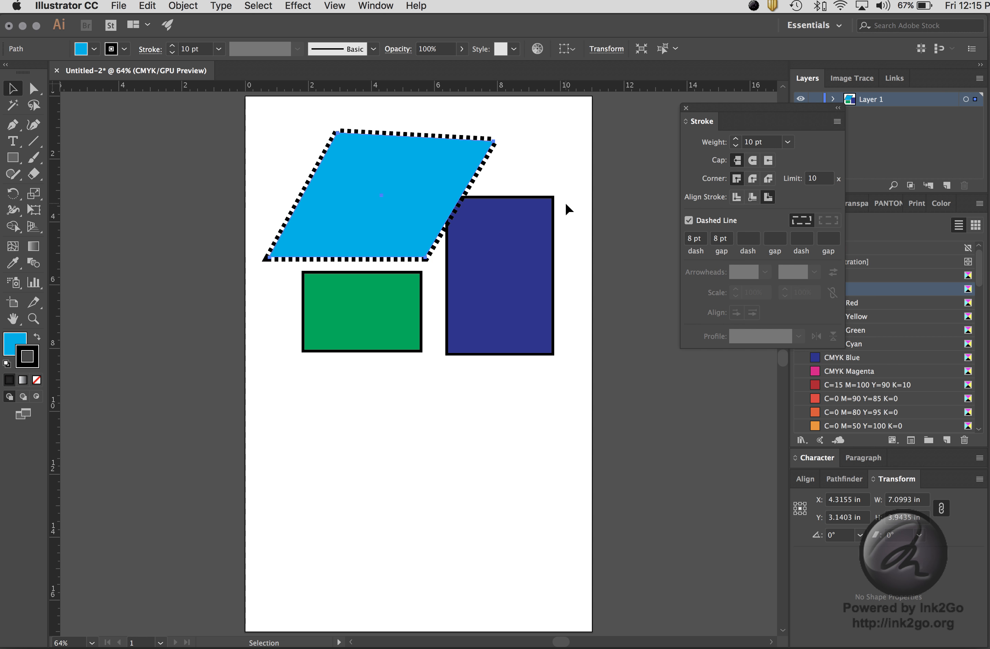
pyautogui.press('super+equal')
pyautogui.press('super+equal')
pyautogui.press('super+equal')
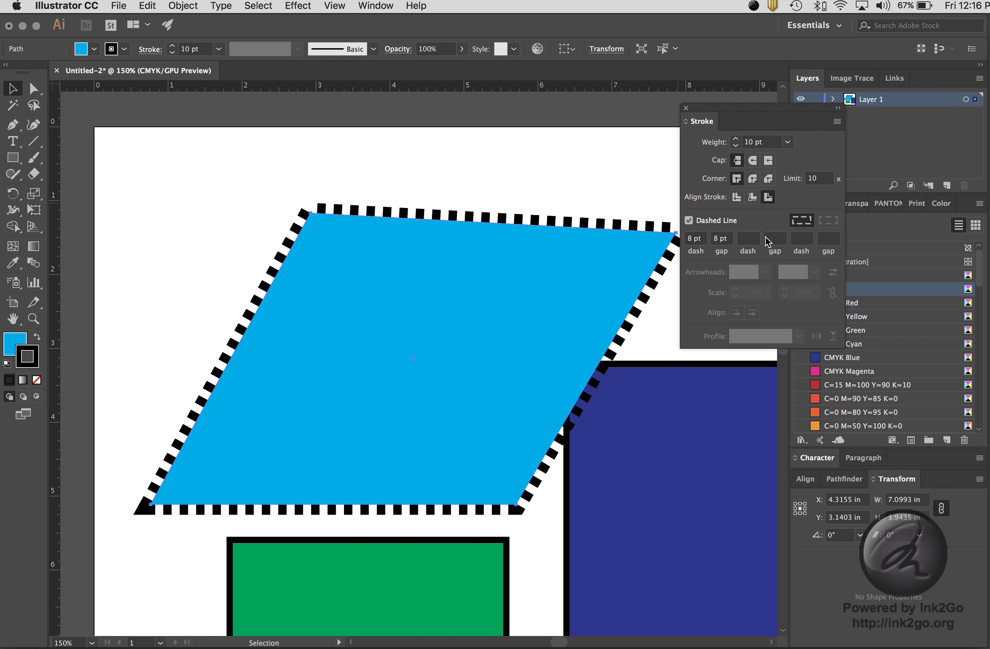
# - Set the dash length of the cyan shape's stroke to 16 pt
pyautogui.click(698, 242)
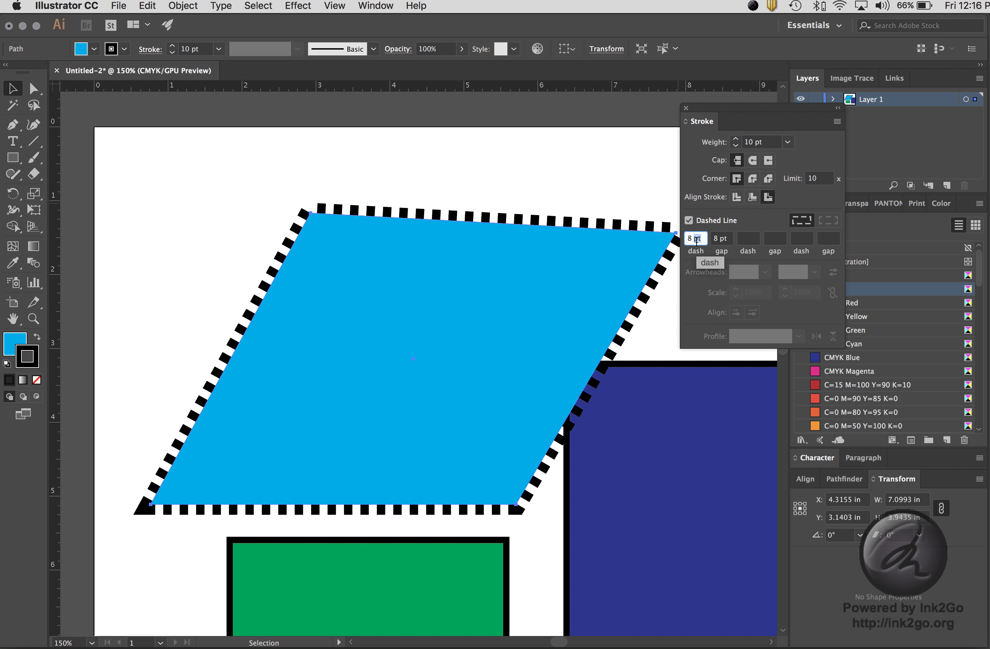
pyautogui.press('BackSpace')
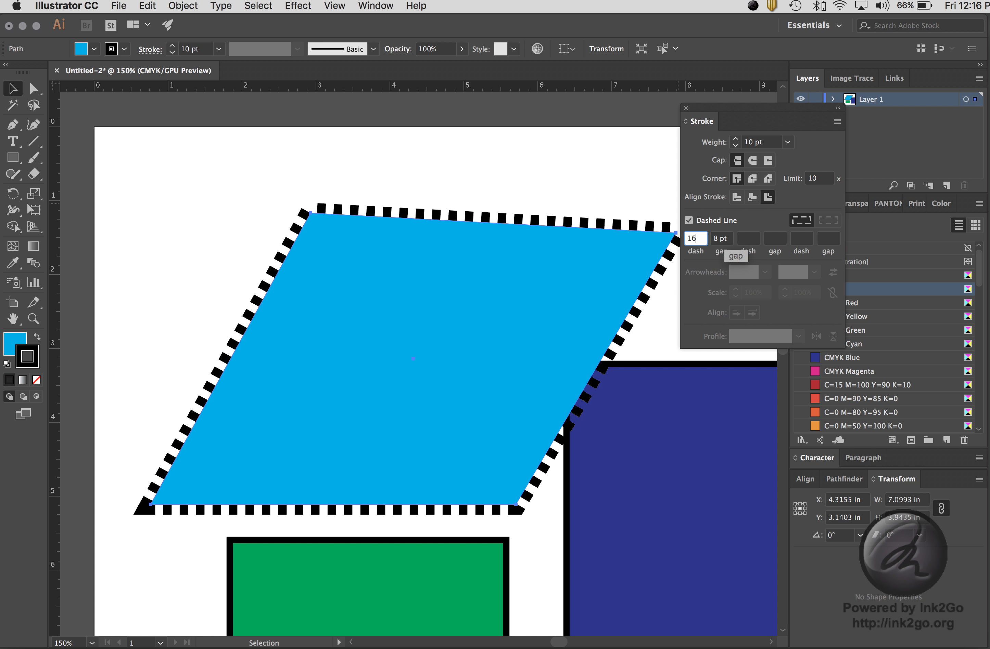
pyautogui.write('16')
pyautogui.press('Tab')
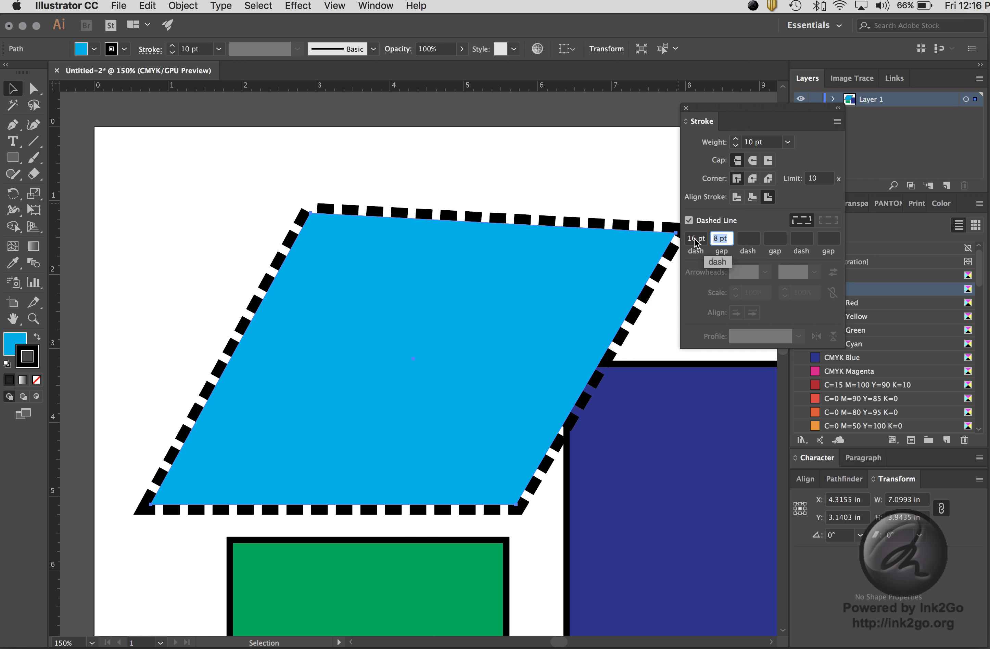
# - Add a second dash of 4 pt and a second gap of 8 pt to the cyan shape's dashed stroke
pyautogui.click(750, 240)
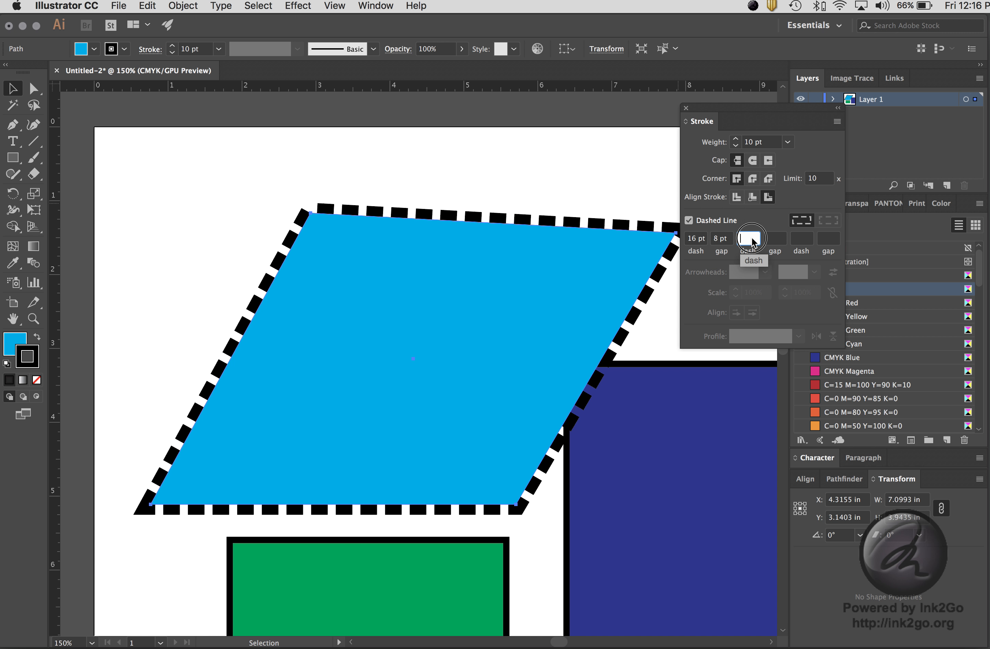
pyautogui.write('4')
pyautogui.press('Tab')
pyautogui.write('8')
pyautogui.press('Tab')
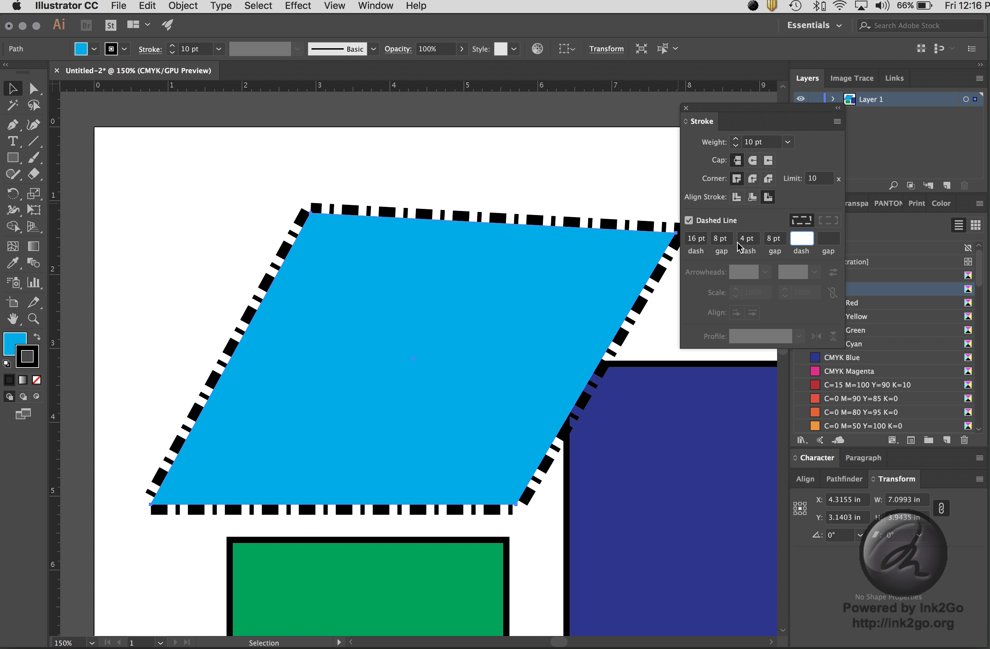
# - Give the cyan shape's dashed stroke a round cap and set both of its gaps to 16 pt
pyautogui.click(752, 160)
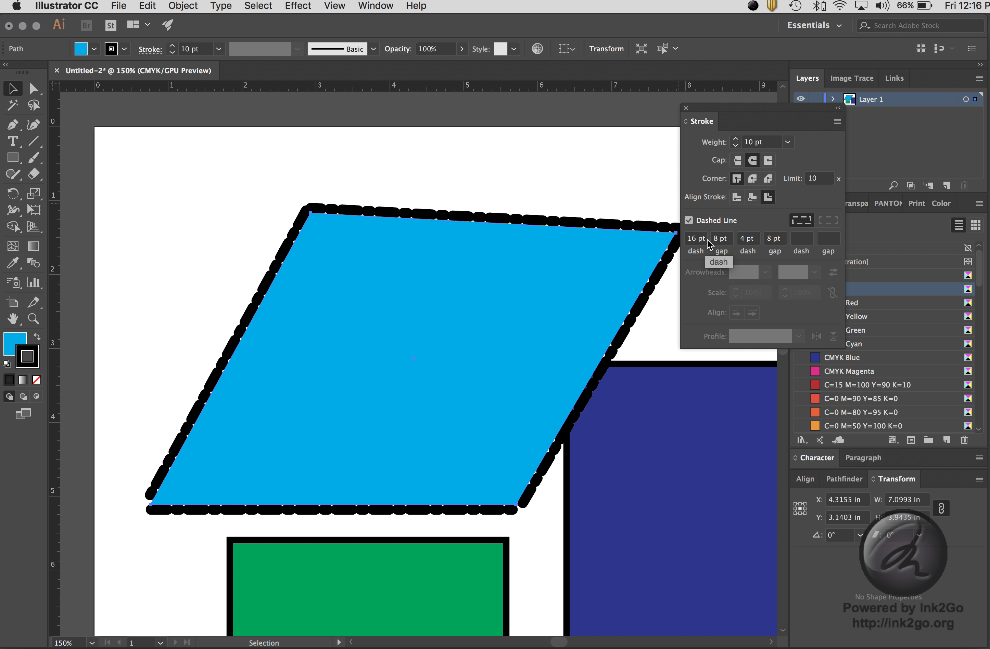
pyautogui.doubleClick(722, 239)
pyautogui.write('1')
pyautogui.press('Tab')
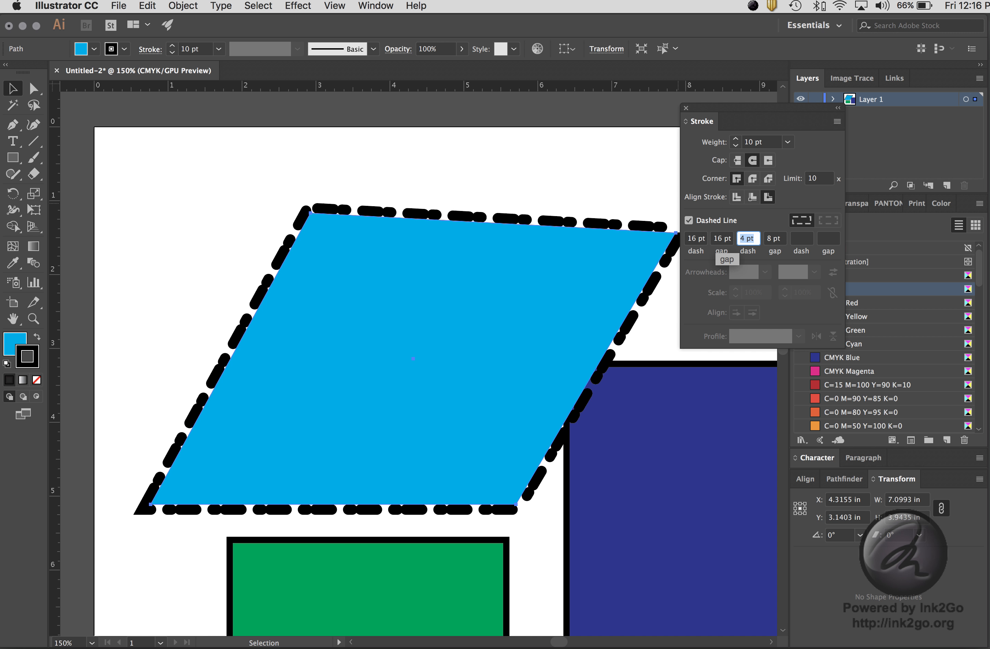
pyautogui.press('Tab')
pyautogui.write('1')
pyautogui.press('Tab')
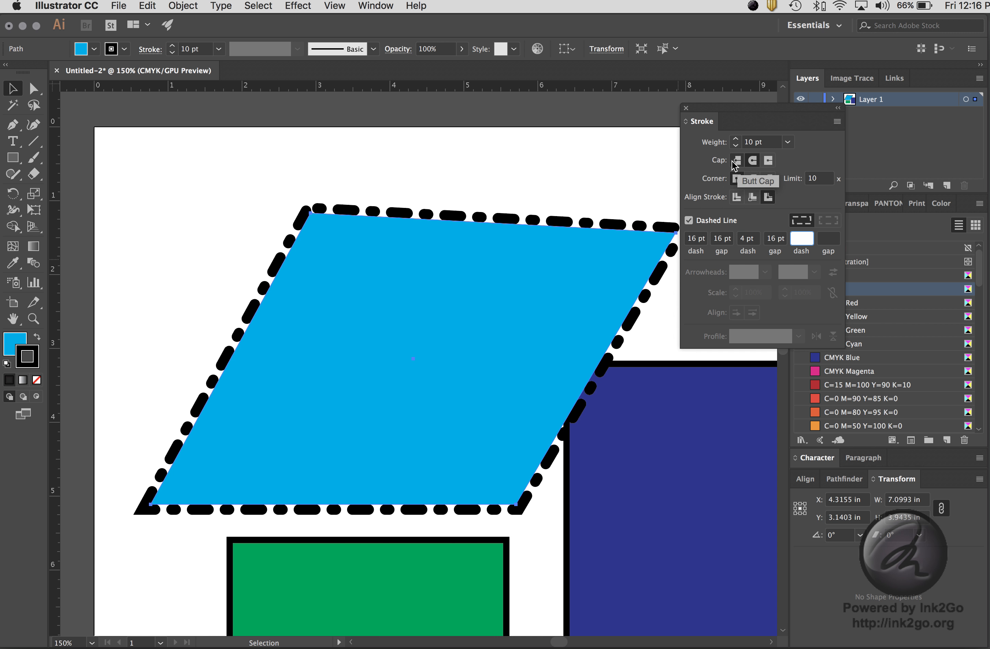
# - Simplify the dash pattern to a single 10 pt dash and 20 pt gap, clearing the second dash and gap
pyautogui.doubleClick(702, 240)
pyautogui.press('super+a')
pyautogui.write('1')
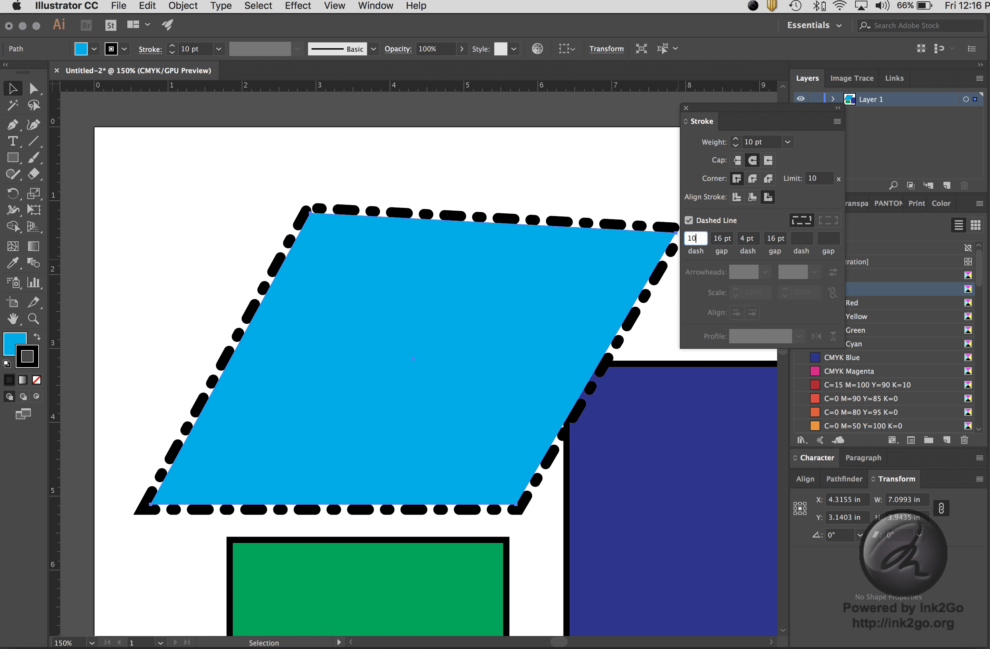
pyautogui.press('Tab')
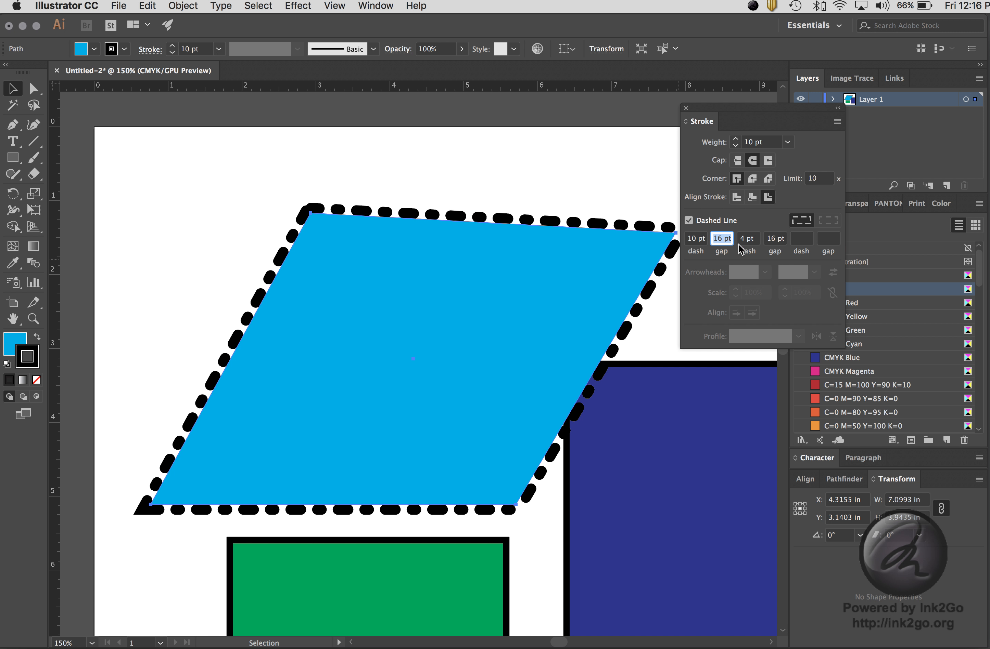
pyautogui.write('20')
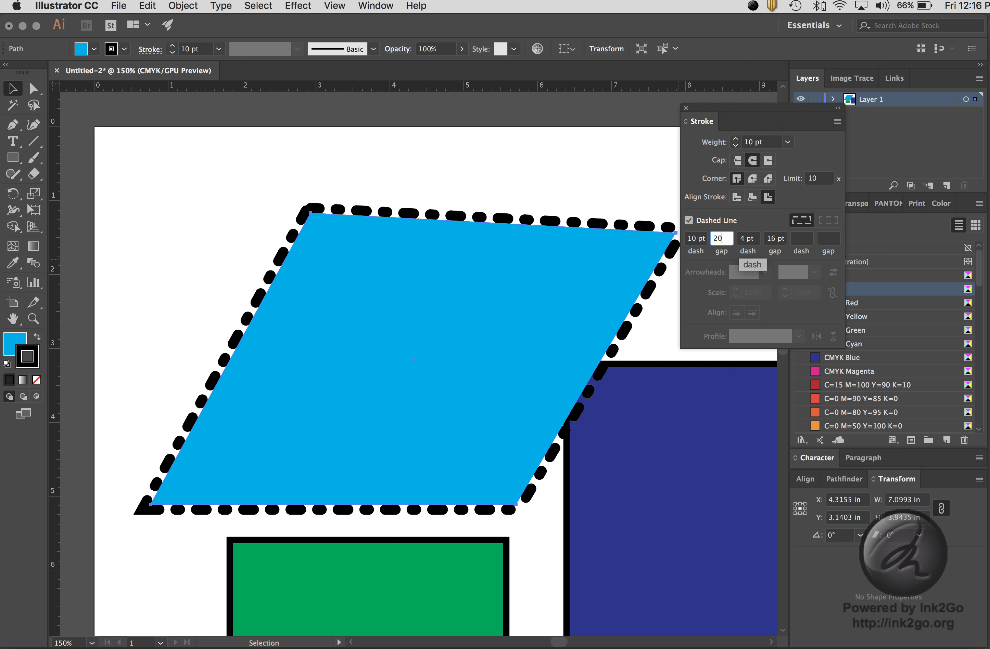
pyautogui.press('Tab')
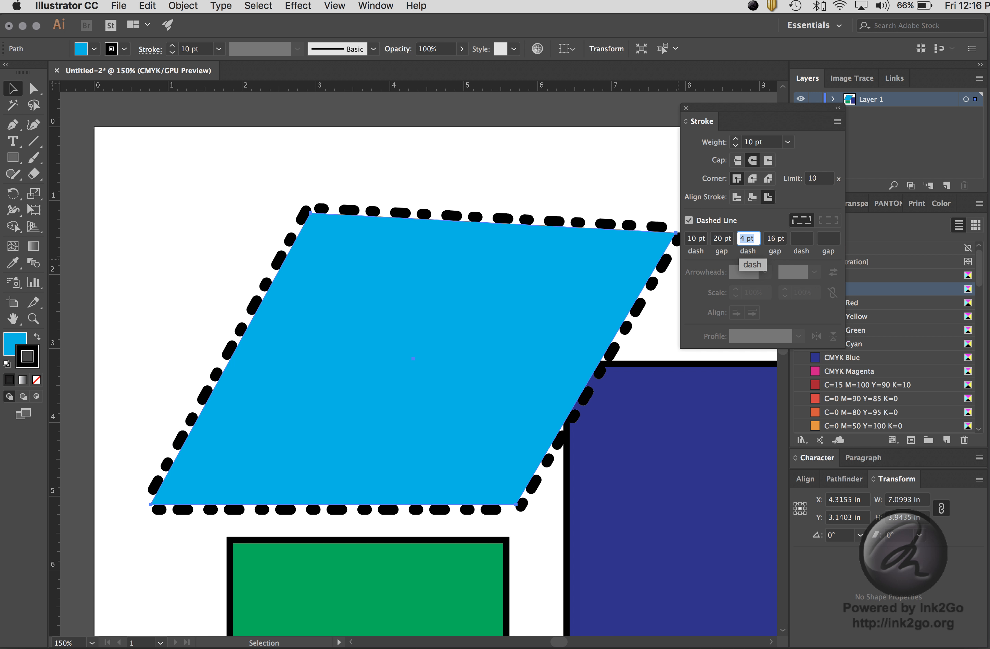
pyautogui.press('BackSpace')
pyautogui.press('Tab')
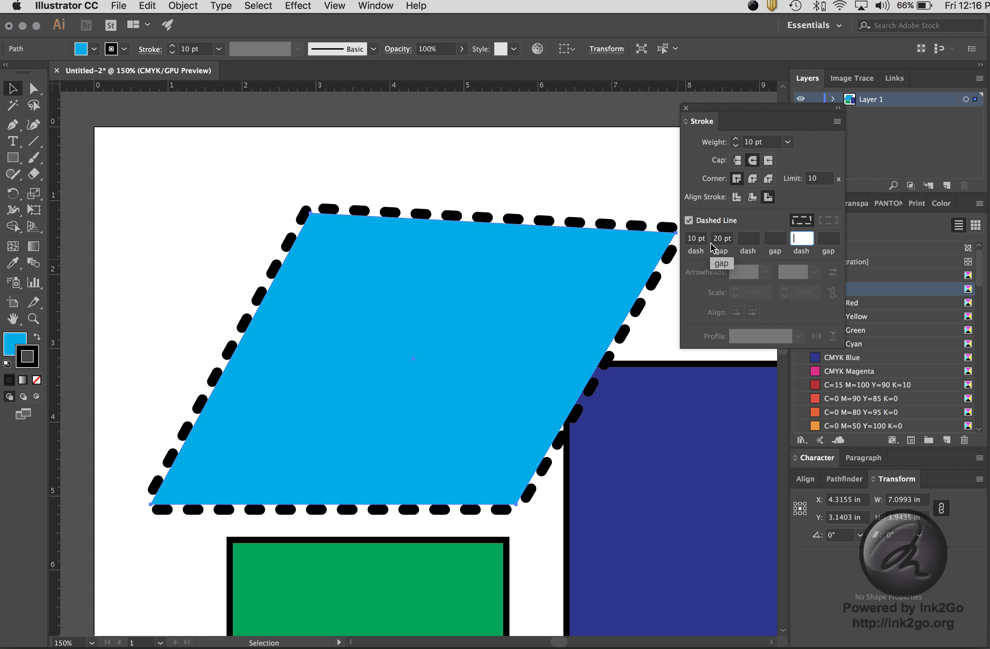
# - Try a 20 pt dash on the cyan shape's stroke, and replace it with 0 pt for round dots
pyautogui.click(710, 243)
pyautogui.doubleClick(695, 239)
pyautogui.write('20')
pyautogui.press('Return')
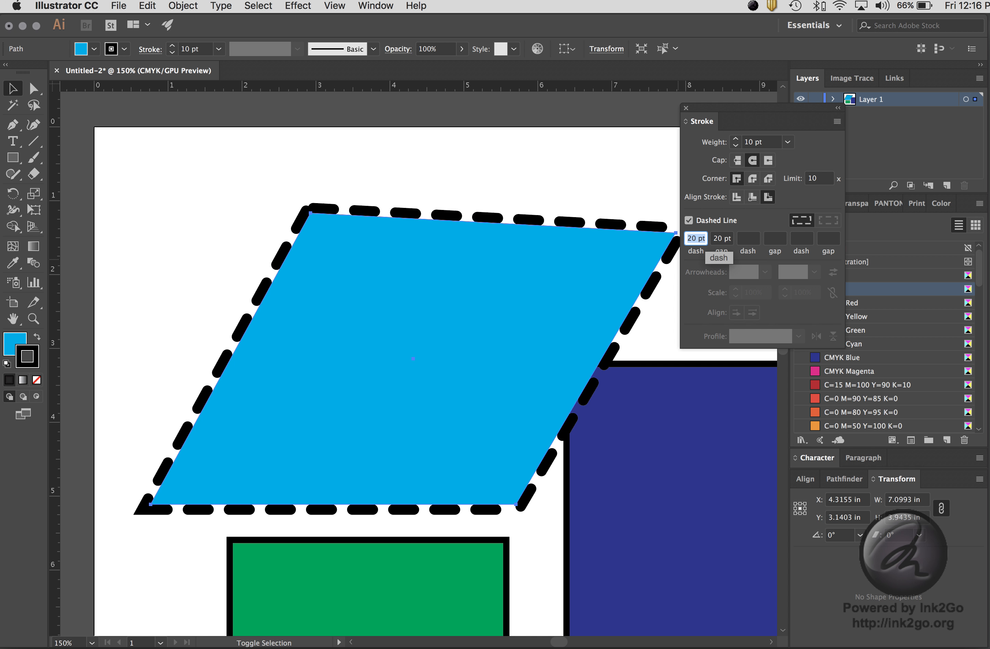
pyautogui.write('0')
pyautogui.press('Return')
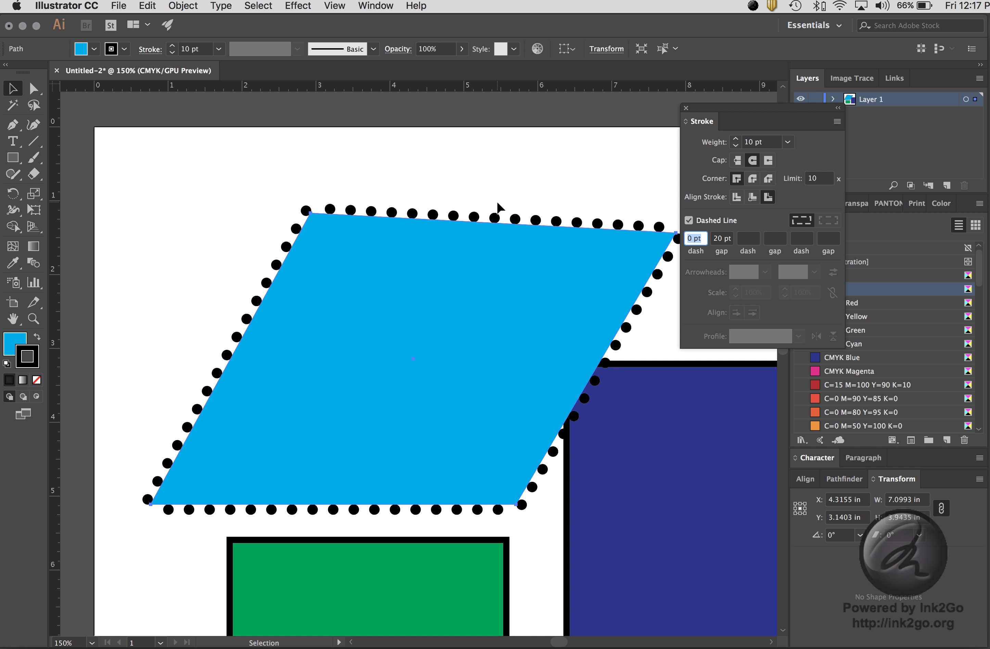
# - Dock the floating Stroke panel in the group that holds Align, Pathfinder and Transform
pyautogui.press('super+minus')
pyautogui.press('super+minus')
pyautogui.moveTo(725, 122)
pyautogui.mouseDown()
pyautogui.moveTo(835, 522)
pyautogui.moveTo(923, 538)
pyautogui.moveTo(920, 480)
pyautogui.mouseUp()
pyautogui.click(710, 368)
pyautogui.click(457, 369)
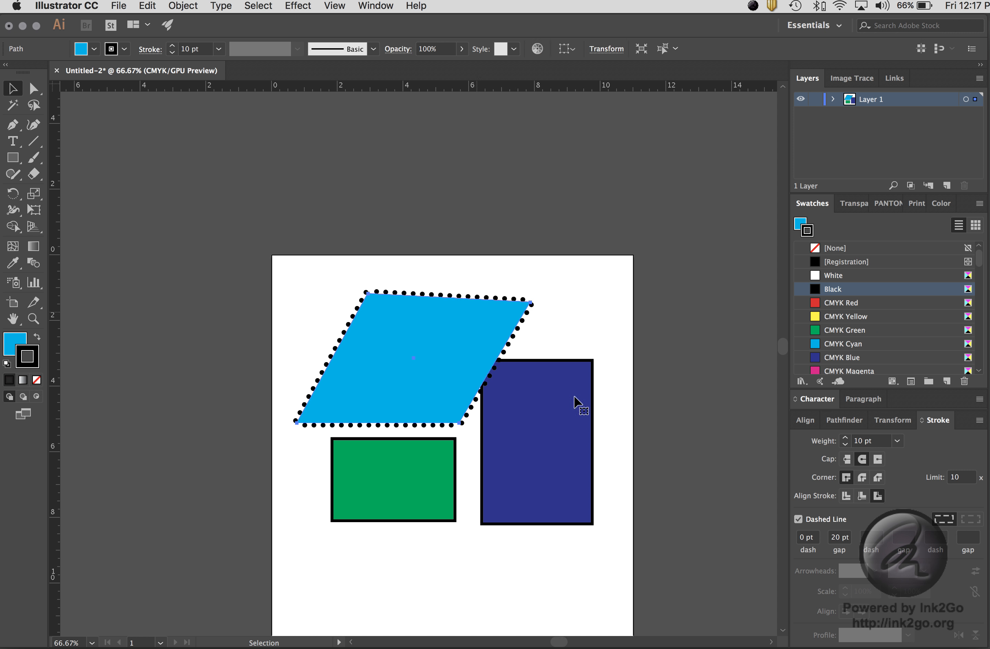
# - Turn off the dashed line on the cyan shape's stroke and deselect the shape
pyautogui.click(798, 520)
pyautogui.click(594, 316)
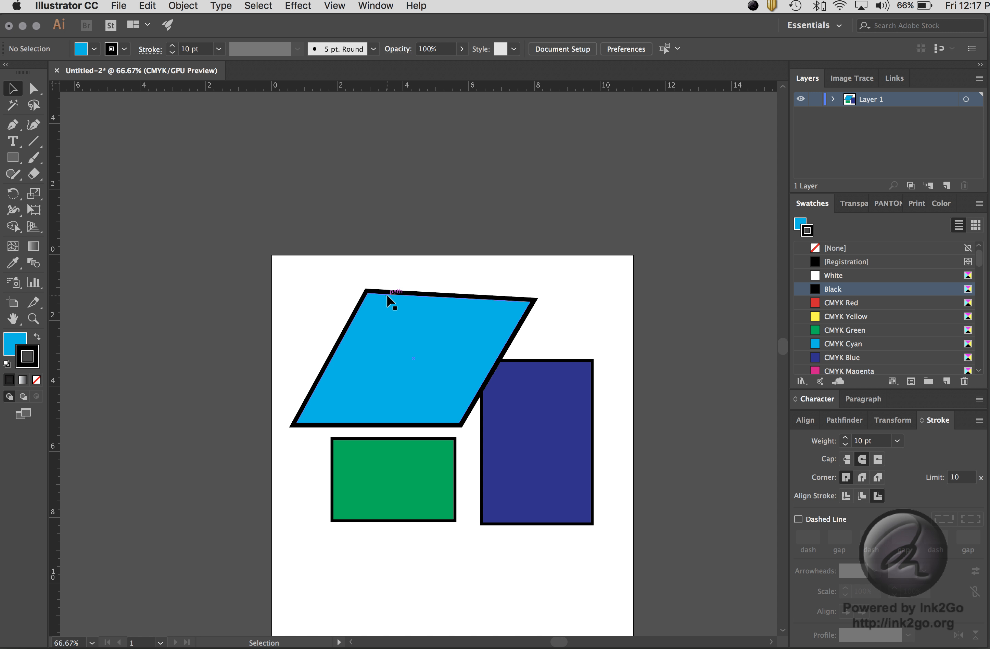
pyautogui.click(405, 254)
# - Fit the whole artboard in the window, and switch the view to actual size
pyautogui.scroll(-1, 446, 262)
pyautogui.press('a')
pyautogui.press('v')
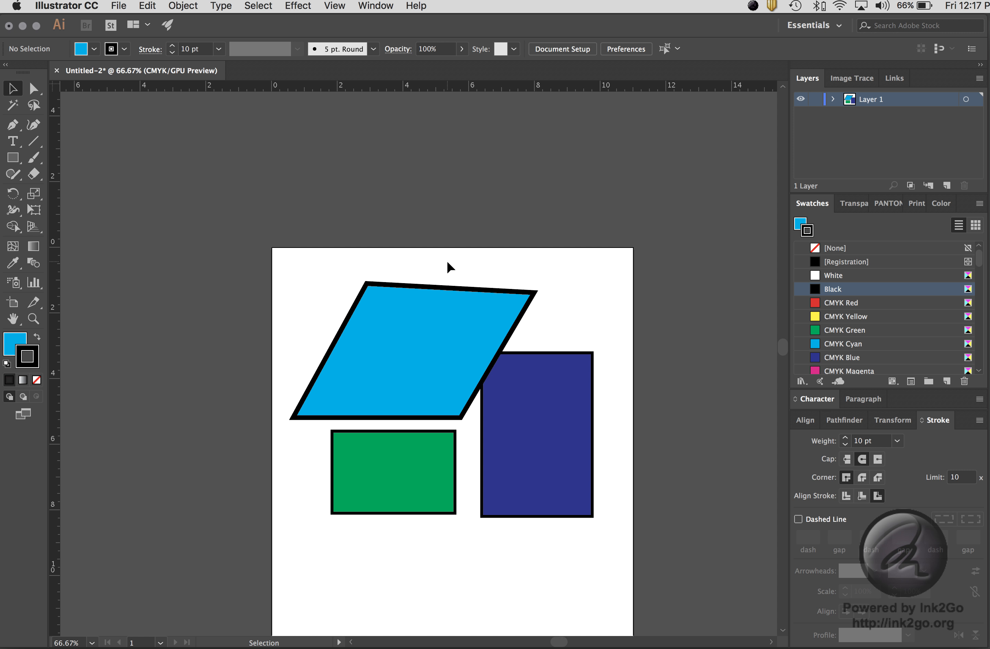
pyautogui.scroll(-5, 447, 263)
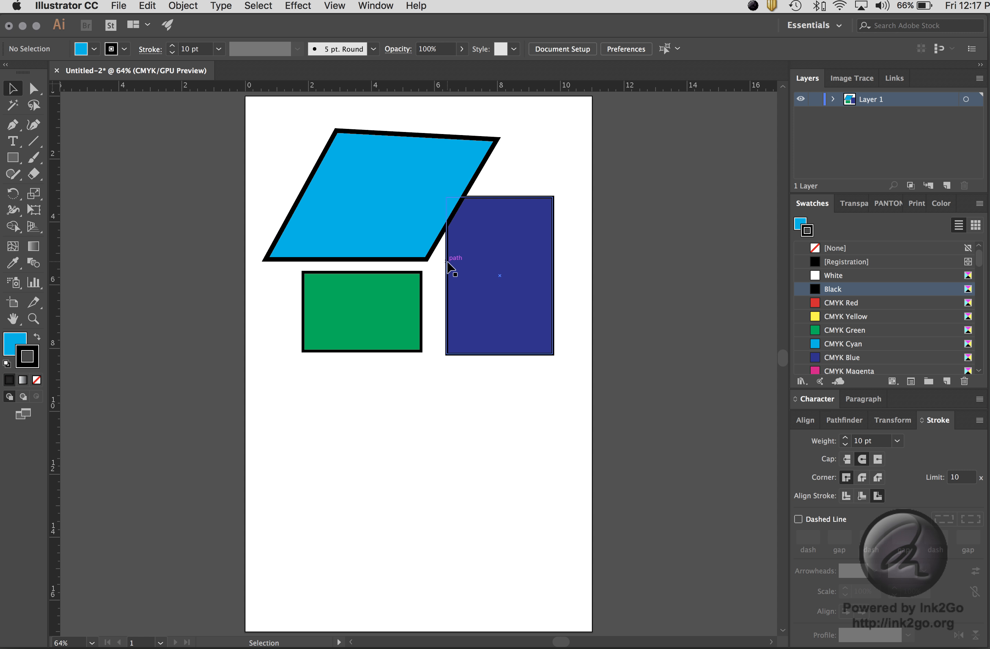
pyautogui.press('super+1')
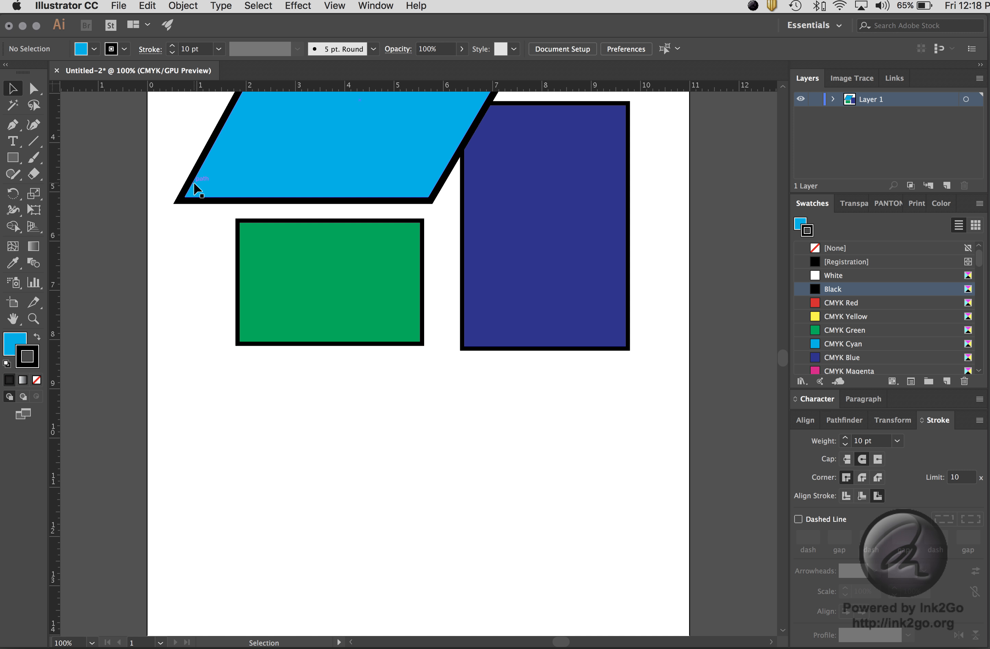
# - Zoom the document in and out in increments, ending at 50%
pyautogui.press('a')
pyautogui.press('super+equal')
pyautogui.press('super+minus')
pyautogui.press('super+minus')
pyautogui.press('super+equal')
pyautogui.press('super+equal')
pyautogui.press('super+equal')
pyautogui.press('super+minus')
pyautogui.press('super+minus')
pyautogui.press('super+equal')
pyautogui.press('super+minus')
pyautogui.press('super+minus')
pyautogui.press('super+minus')
pyautogui.press('space')
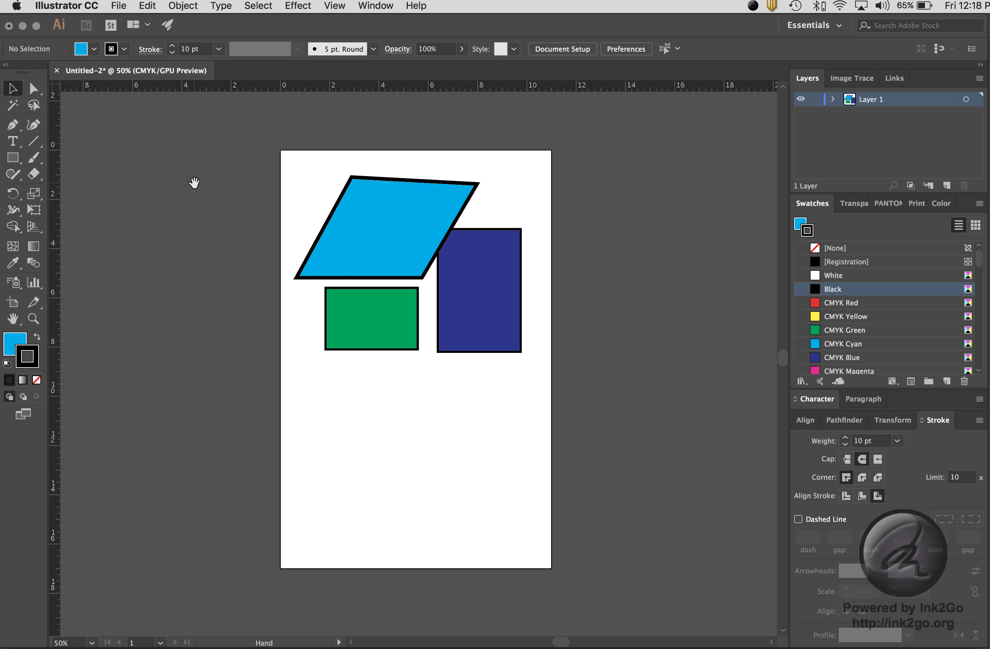
# - Pan the artboard around the window in several directions with the Hand tool
pyautogui.moveTo(419, 296); pyautogui.dragTo(389, 413)
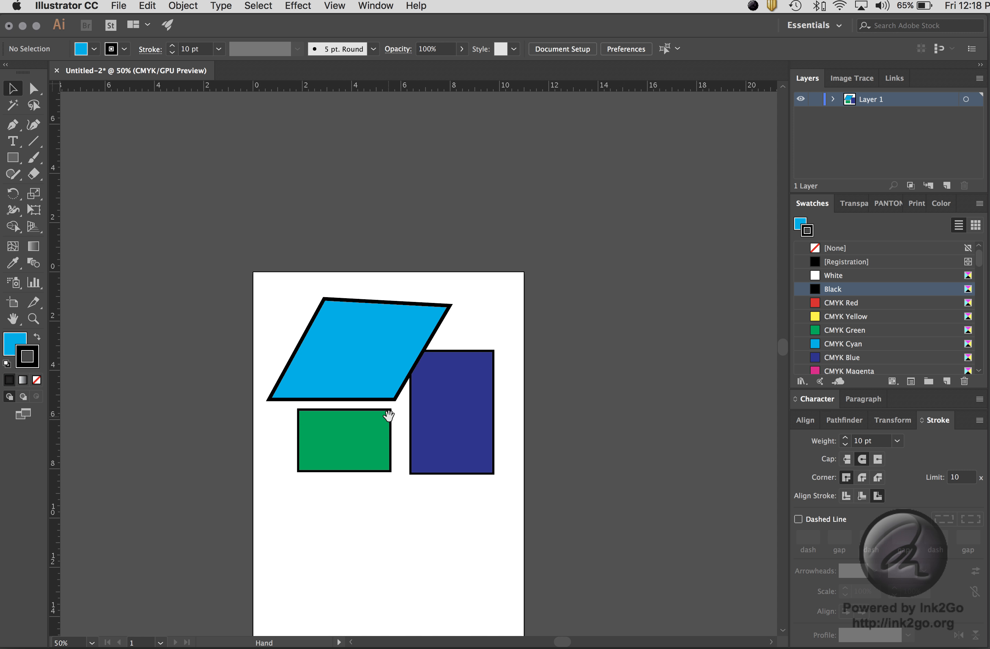
pyautogui.press('space')
pyautogui.moveTo(342, 358); pyautogui.dragTo(272, 292)
pyautogui.press('space')
pyautogui.moveTo(261, 345); pyautogui.dragTo(287, 434)
pyautogui.moveTo(362, 335); pyautogui.dragTo(349, 525)
pyautogui.moveTo(434, 387); pyautogui.dragTo(166, 208)
pyautogui.click(296, 234)
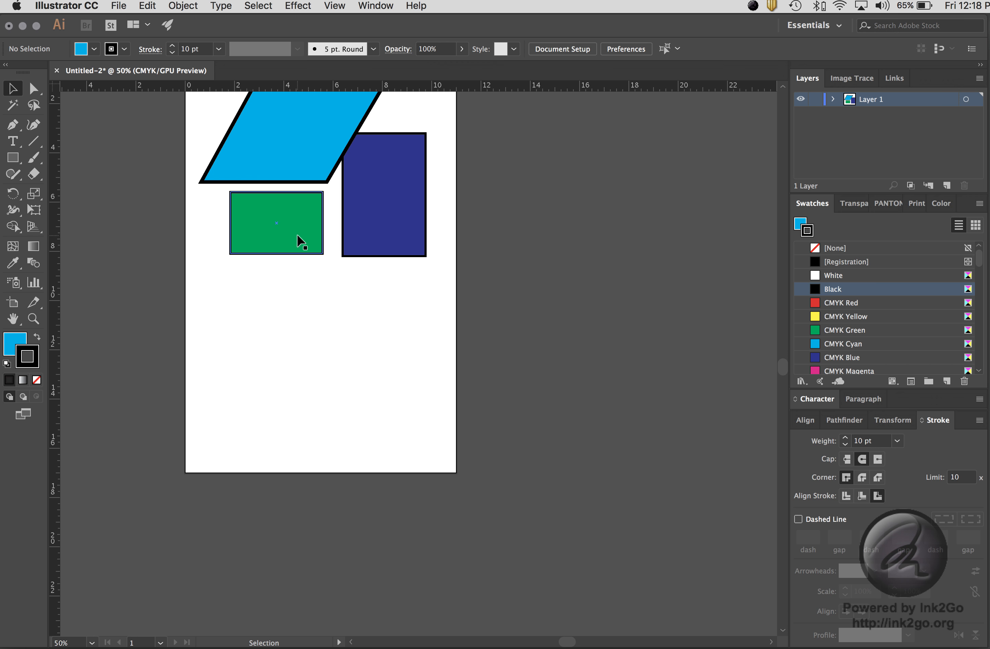
# - Fit the artboard in the window, return to actual size, and magnify the artwork to 600%
pyautogui.press('super+0')
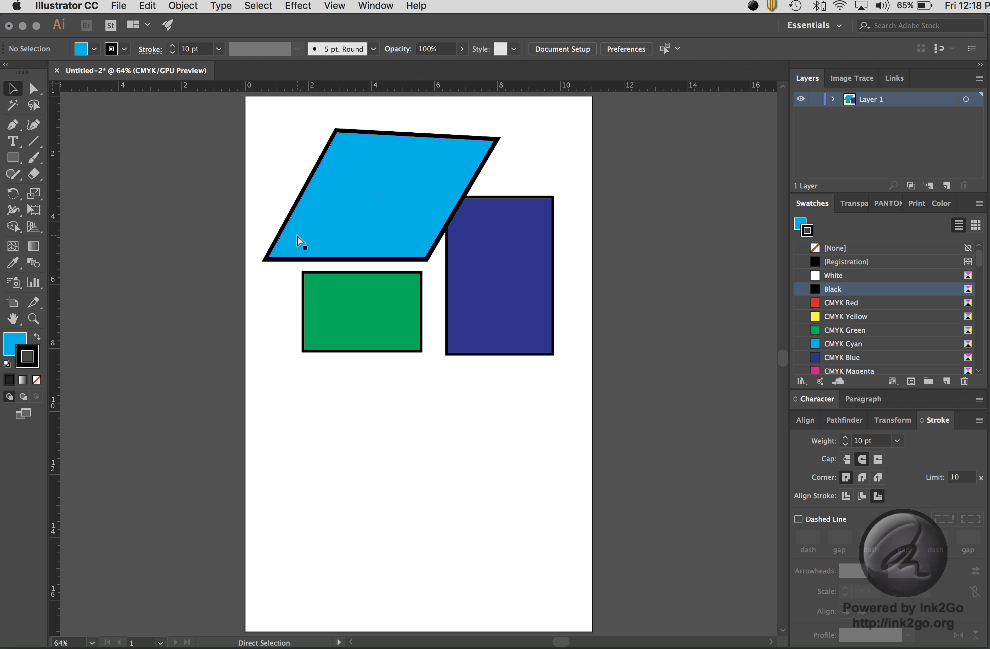
pyautogui.press('super+1')
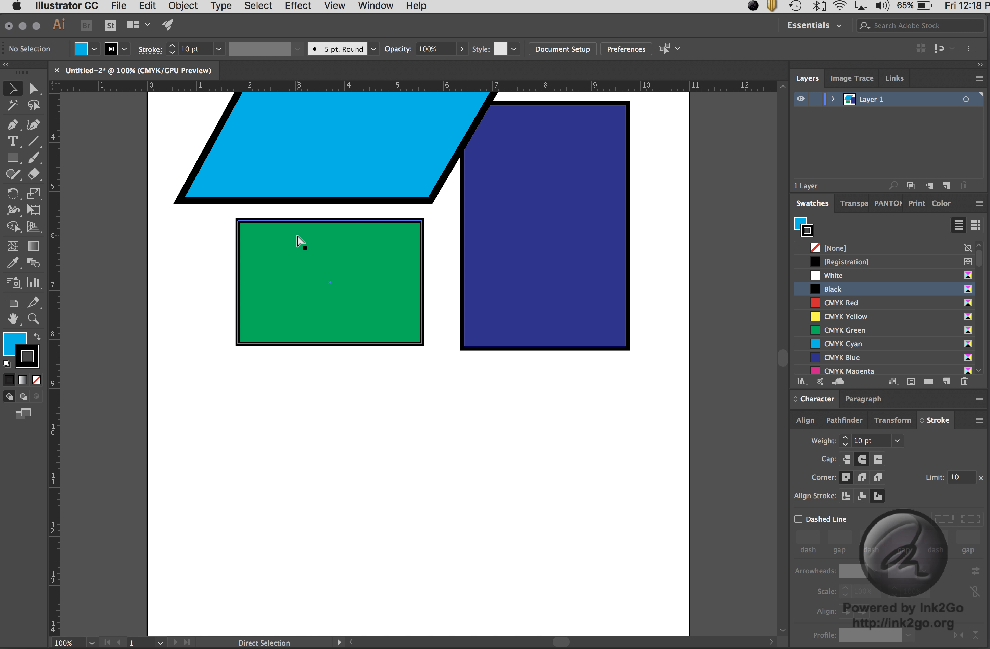
pyautogui.press('super+equal')
pyautogui.press('super+equal')
pyautogui.press('super+equal')
pyautogui.press('super+equal')
pyautogui.press('super+equal')
pyautogui.press('super+equal')
pyautogui.press('super+equal')
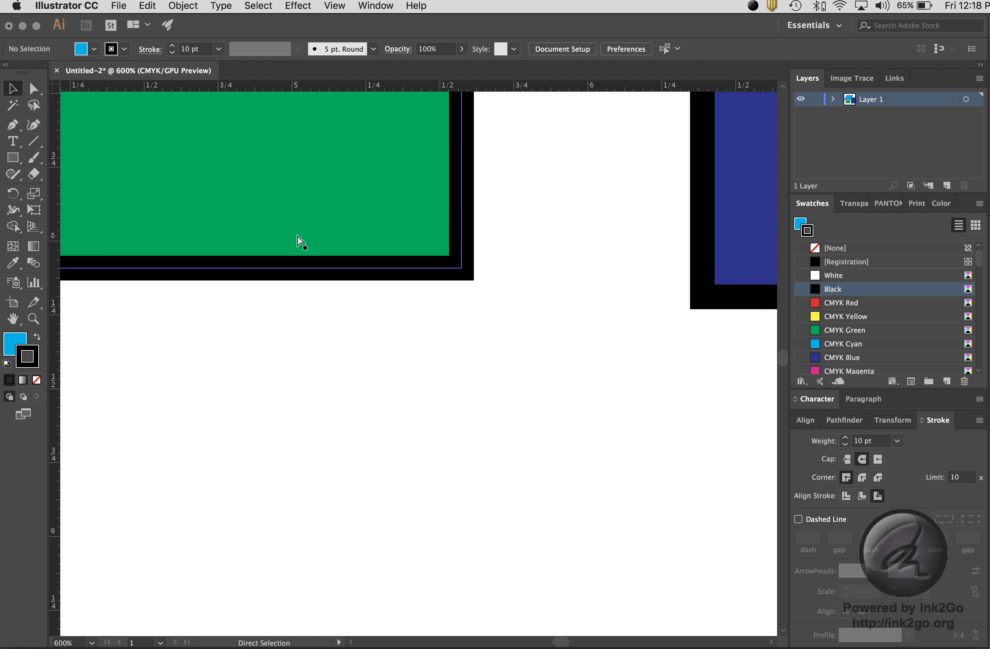
# - Zoom back out from the enlarged artwork and pan to bring the full artboard into view at 50%
pyautogui.press('super+minus')
pyautogui.press('super+minus')
pyautogui.press('super+minus')
pyautogui.press('super+minus')
pyautogui.press('super+minus')
pyautogui.press('super+minus')
pyautogui.press('super+minus')
pyautogui.press('super+minus')
pyautogui.press('super+minus')
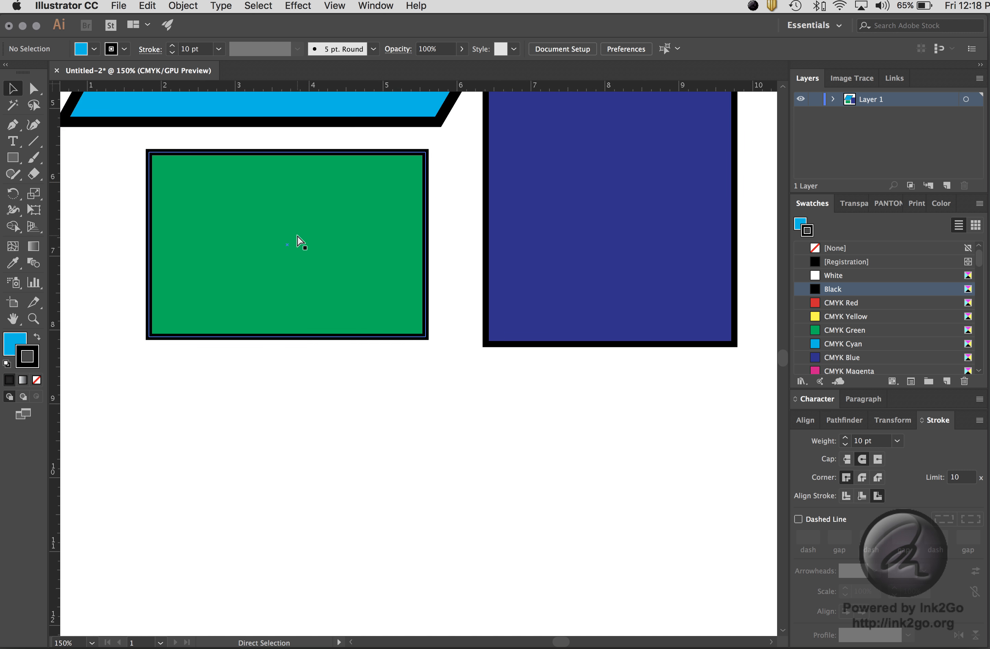
pyautogui.press('space')
pyautogui.moveTo(398, 257); pyautogui.dragTo(529, 210)
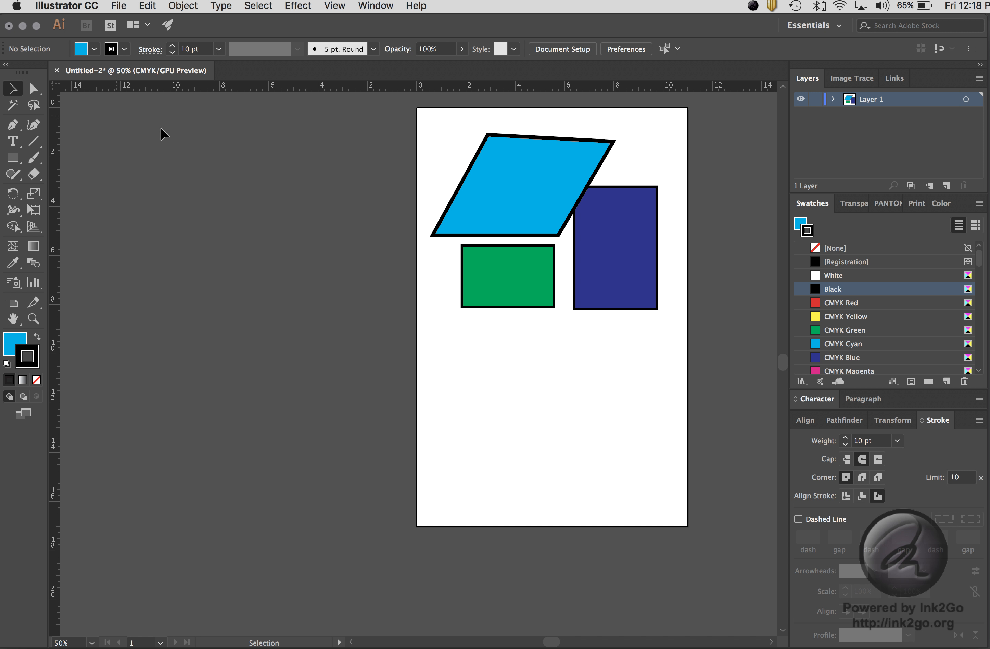
pyautogui.rightClick(283, 145)
pyautogui.click(160, 155)
pyautogui.moveTo(612, 361); pyautogui.dragTo(478, 207)
pyautogui.click(554, 379)
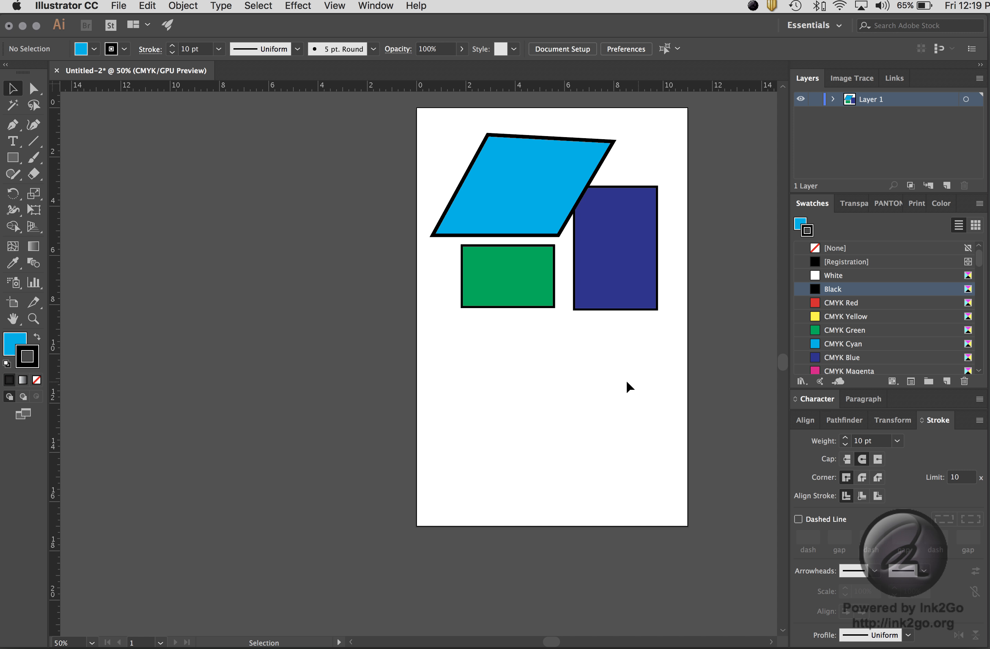
# - Fit the artboard in the window and toggle the rulers off and on, leaving them shown
pyautogui.press('super+0')
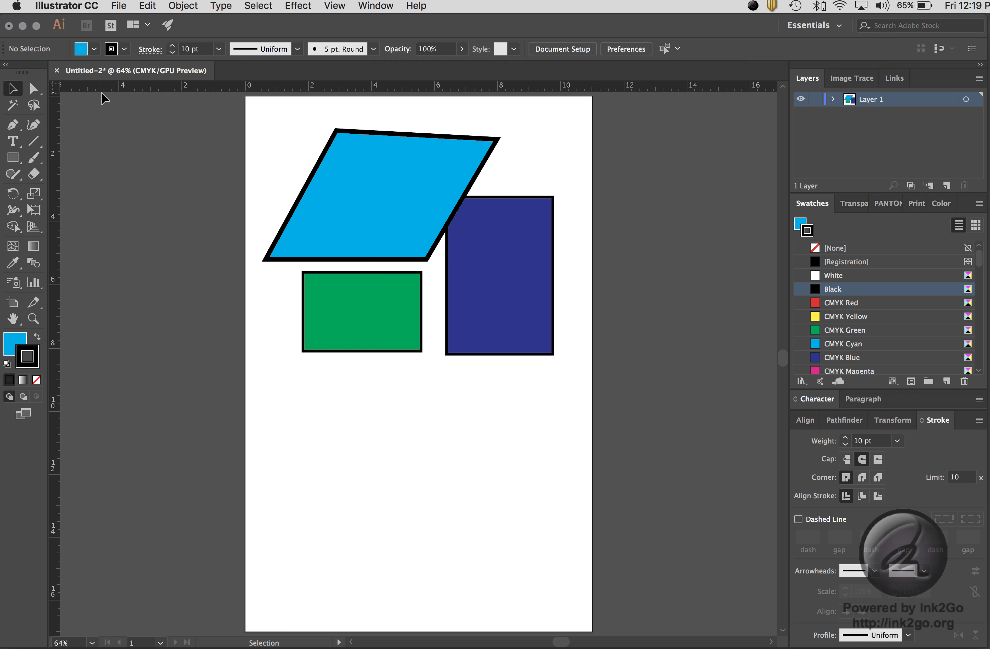
pyautogui.press('super+r')
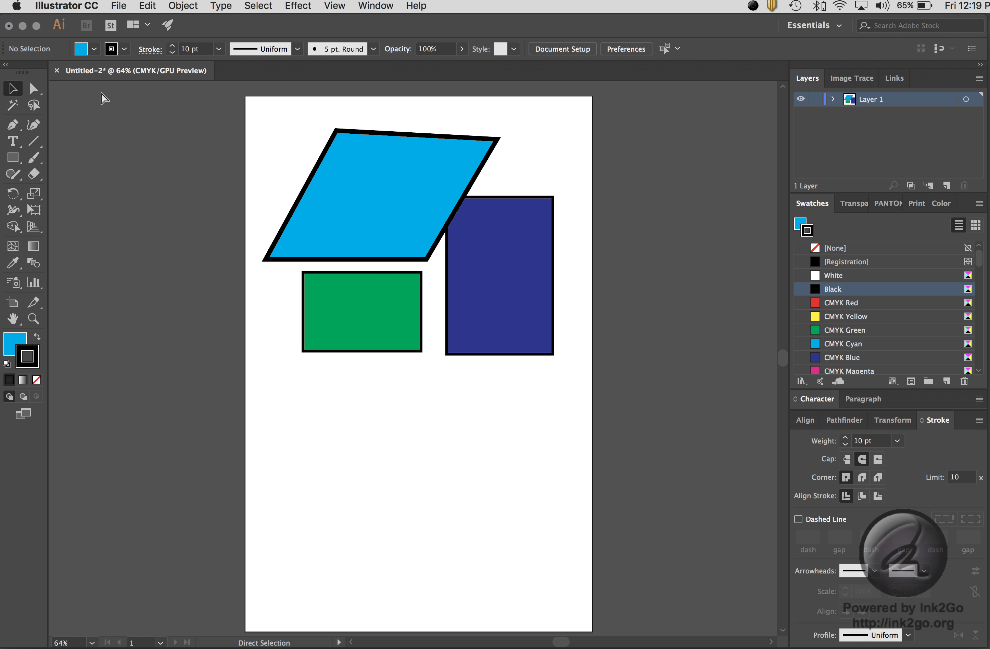
pyautogui.press('super+r')
pyautogui.press('super+r')
pyautogui.press('super+r')
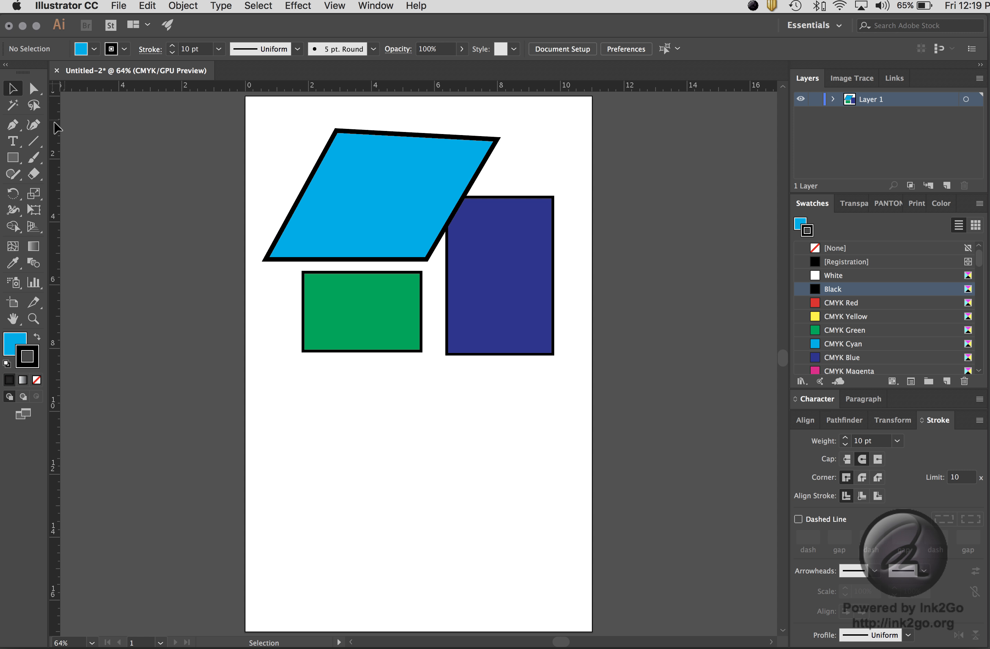
# - Place a vertical guide at about 1 inch on the horizontal ruler and choose inches as the ruler unit
pyautogui.moveTo(57, 125); pyautogui.dragTo(278, 128)
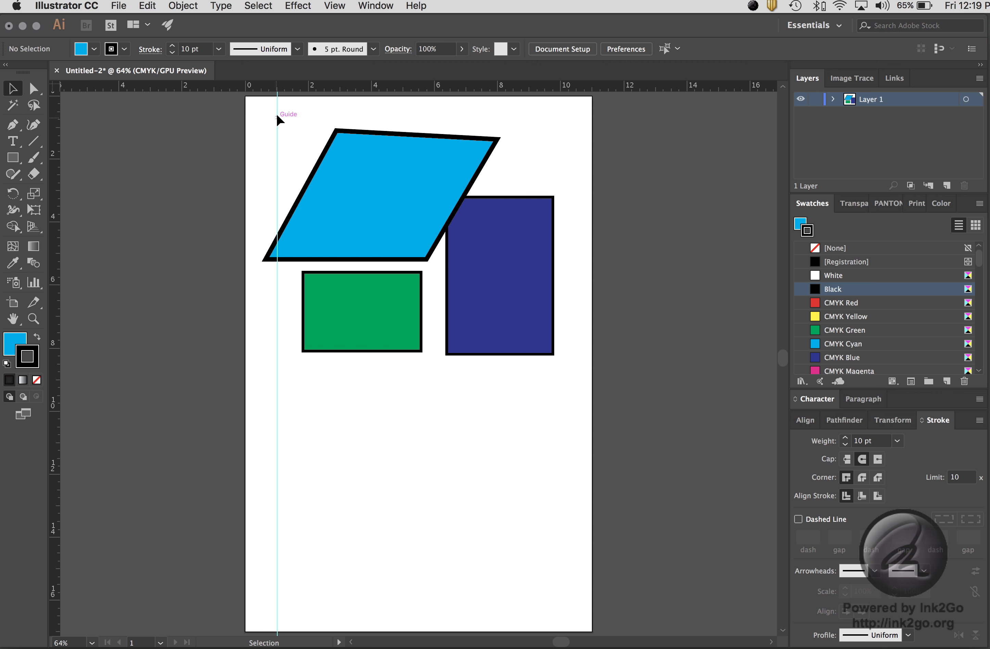
pyautogui.rightClick(56, 135)
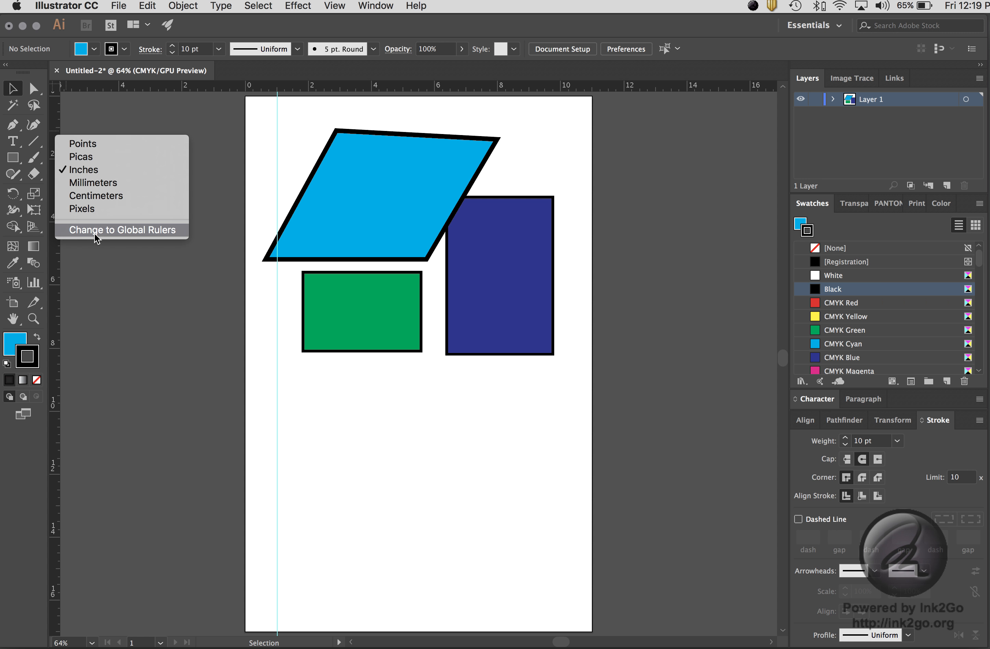
pyautogui.click(86, 170)
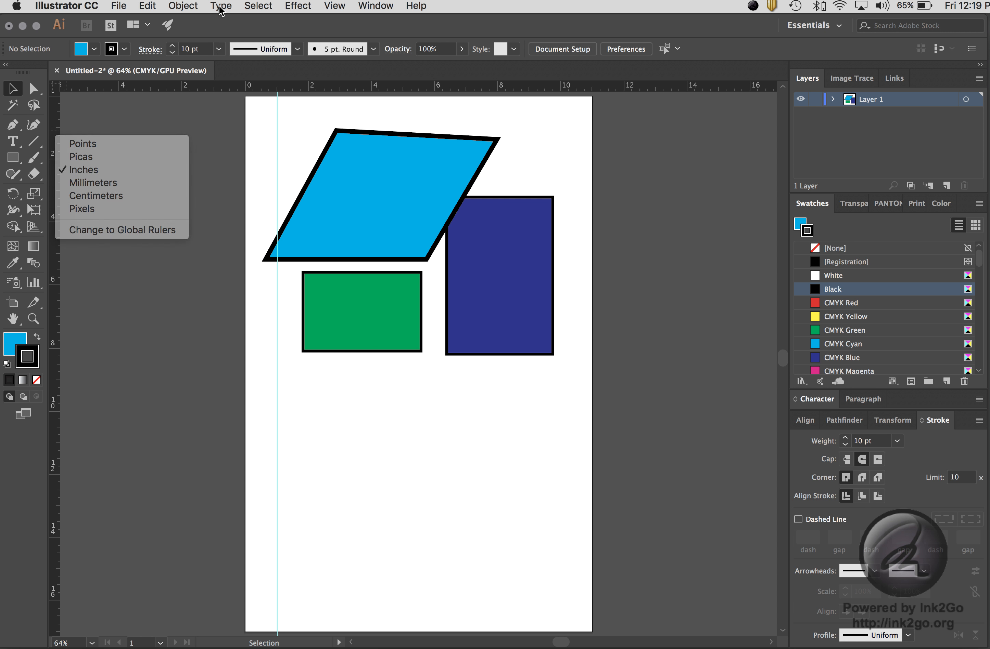
# - Unlock the guides and move the vertical guide to about 0.84 inches on the horizontal ruler
pyautogui.click(183, 6)
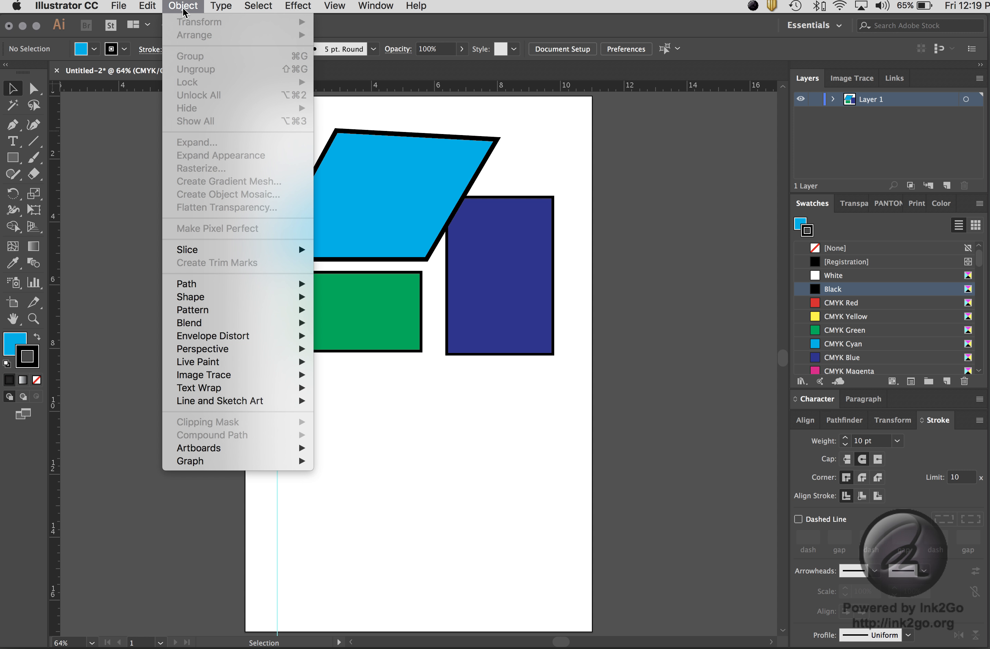
pyautogui.moveTo(333, 5)
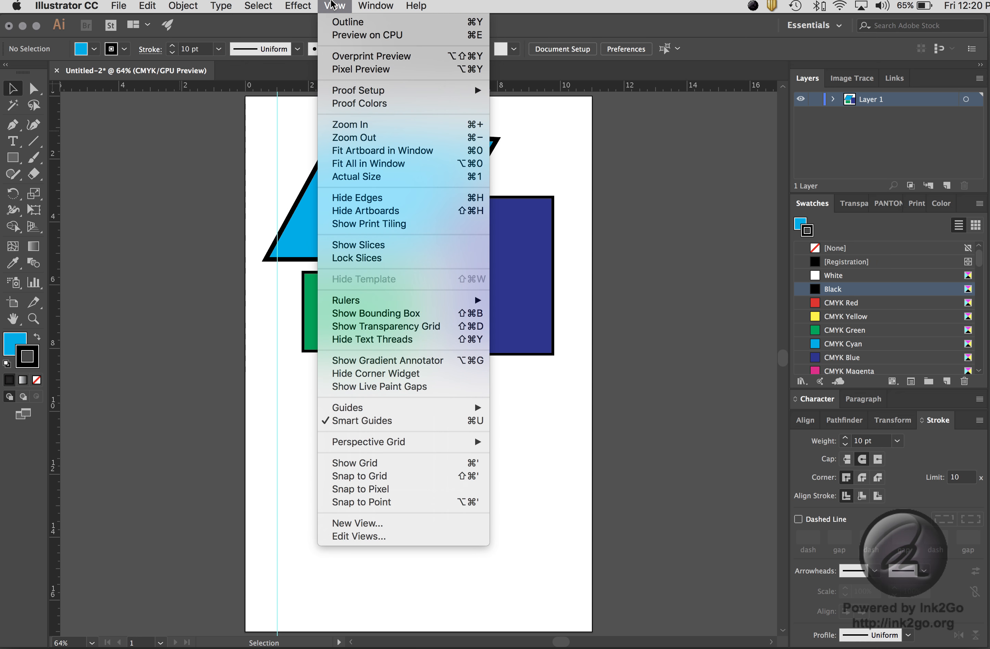
pyautogui.moveTo(357, 410)
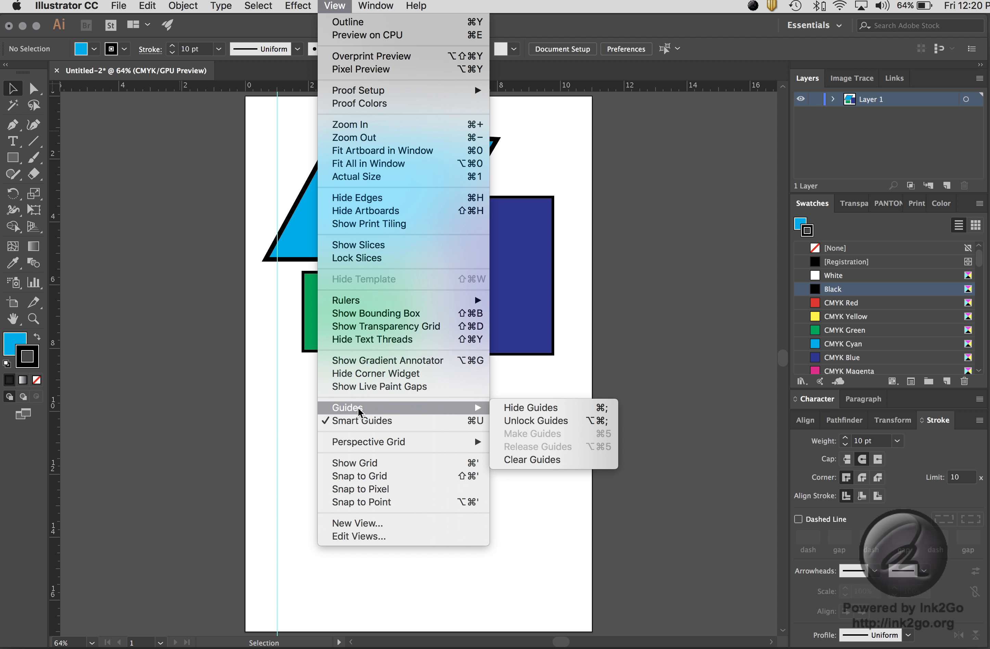
pyautogui.click(543, 423)
pyautogui.moveTo(277, 124)
pyautogui.mouseDown()
pyautogui.moveTo(266, 125)
pyautogui.moveTo(423, 121)
pyautogui.moveTo(273, 124)
pyautogui.mouseUp()
pyautogui.click(273, 125)
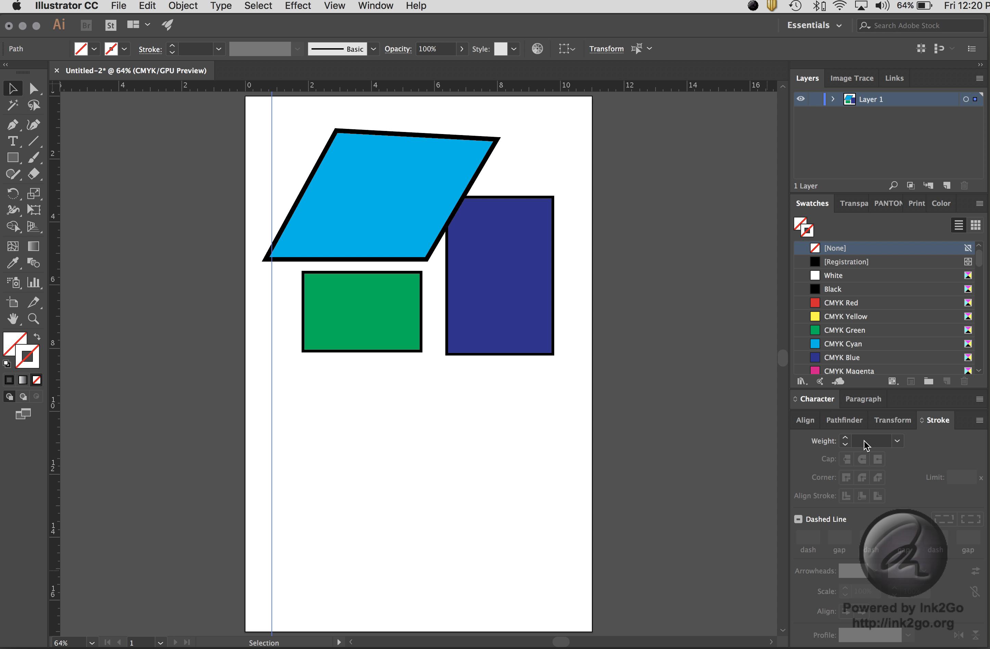
# - Float the Transform panel beside the artwork, set its reference point to the top-left corner, and deselect the guide
pyautogui.moveTo(892, 423); pyautogui.dragTo(679, 285)
pyautogui.moveTo(744, 272)
pyautogui.mouseDown()
pyautogui.moveTo(656, 166)
pyautogui.moveTo(598, 131)
pyautogui.mouseUp()
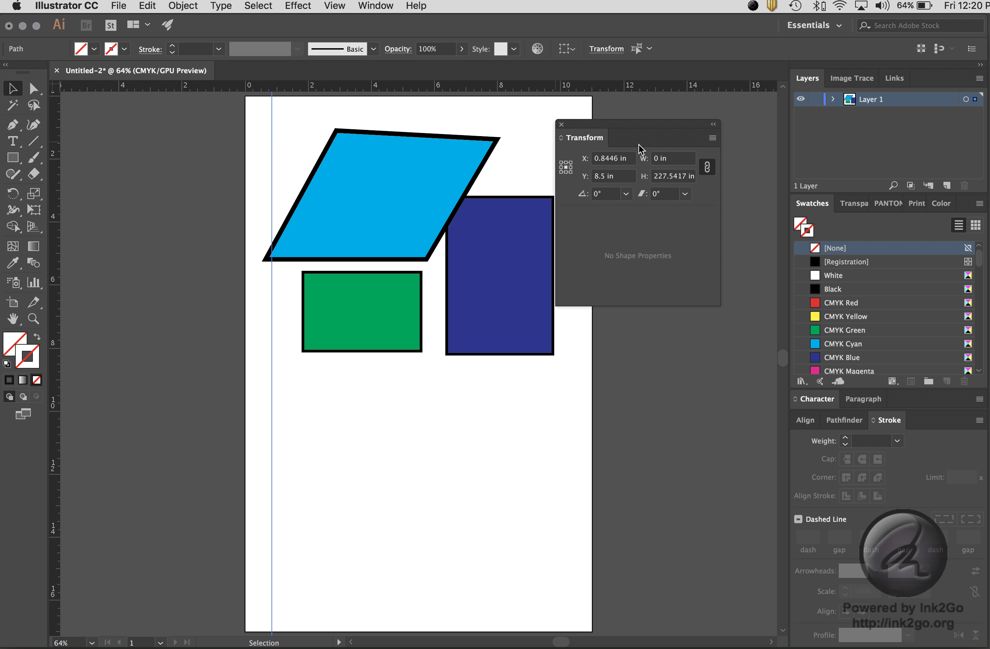
pyautogui.click(560, 163)
pyautogui.click(320, 115)
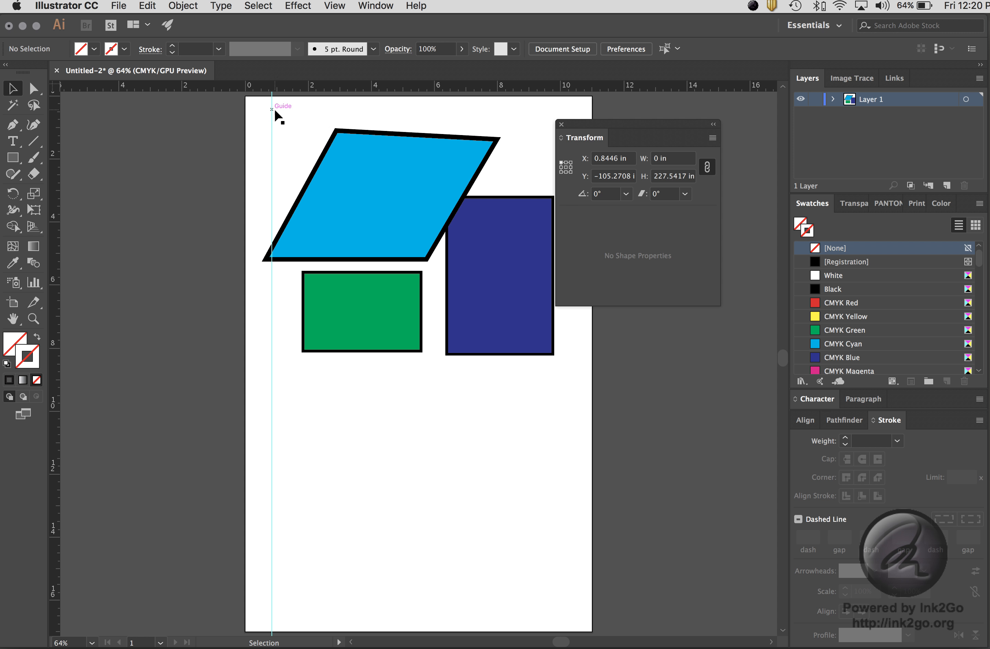
# - Move the vertical guide a little inward, then set its X position to exactly 1 in
pyautogui.moveTo(271, 109); pyautogui.dragTo(285, 112)
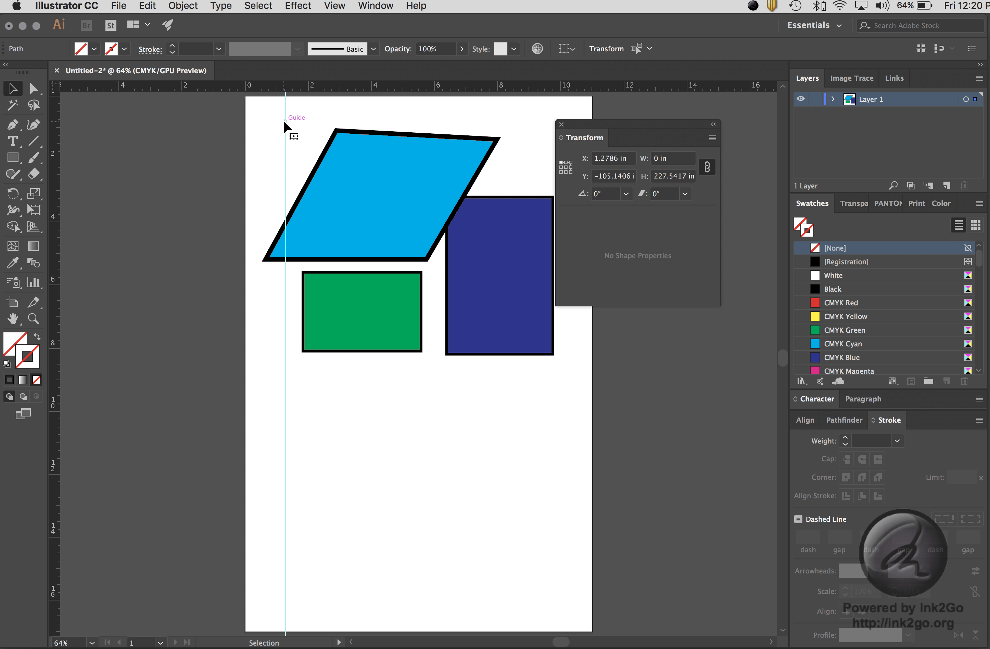
pyautogui.click(617, 159)
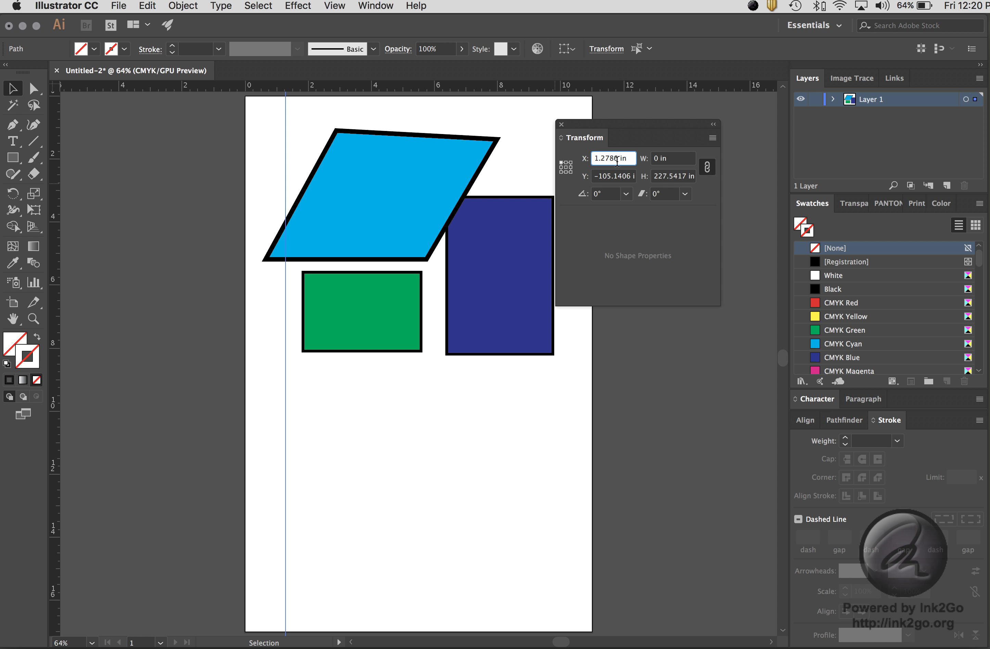
pyautogui.doubleClick(617, 159)
pyautogui.write('1')
pyautogui.press('Return')
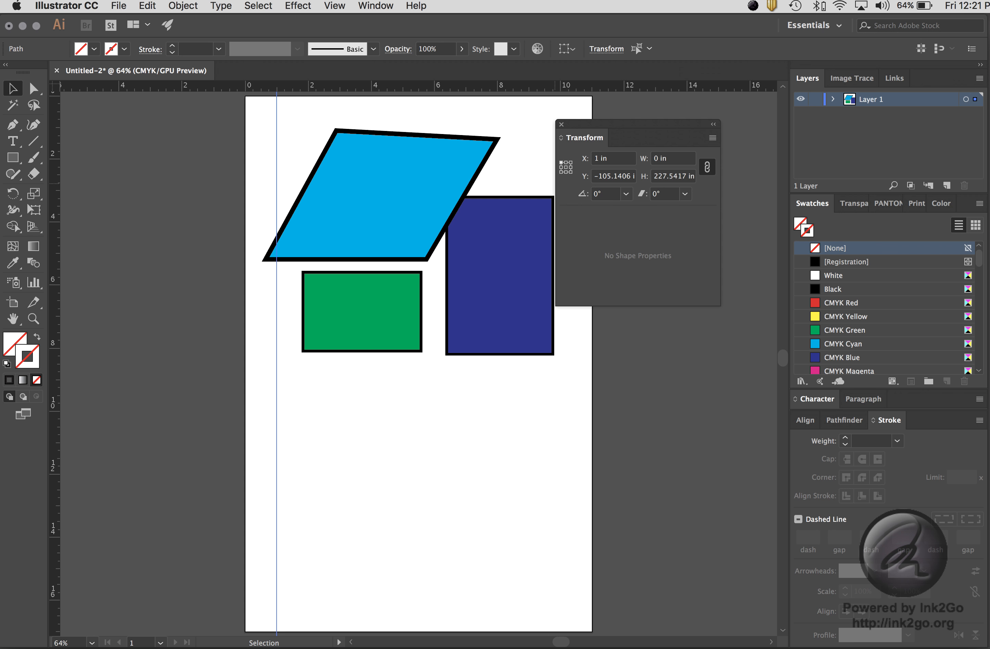
# - Set the vertical guide's X position to 2.5 in and deselect it
pyautogui.moveTo(616, 159); pyautogui.dragTo(539, 152)
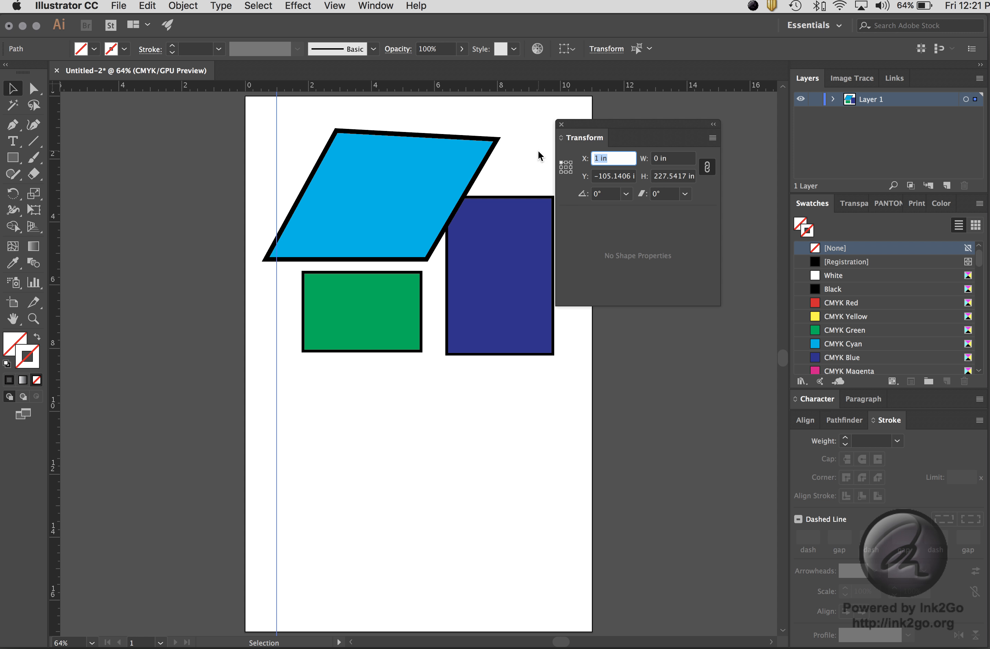
pyautogui.write('2.5')
pyautogui.press('Return')
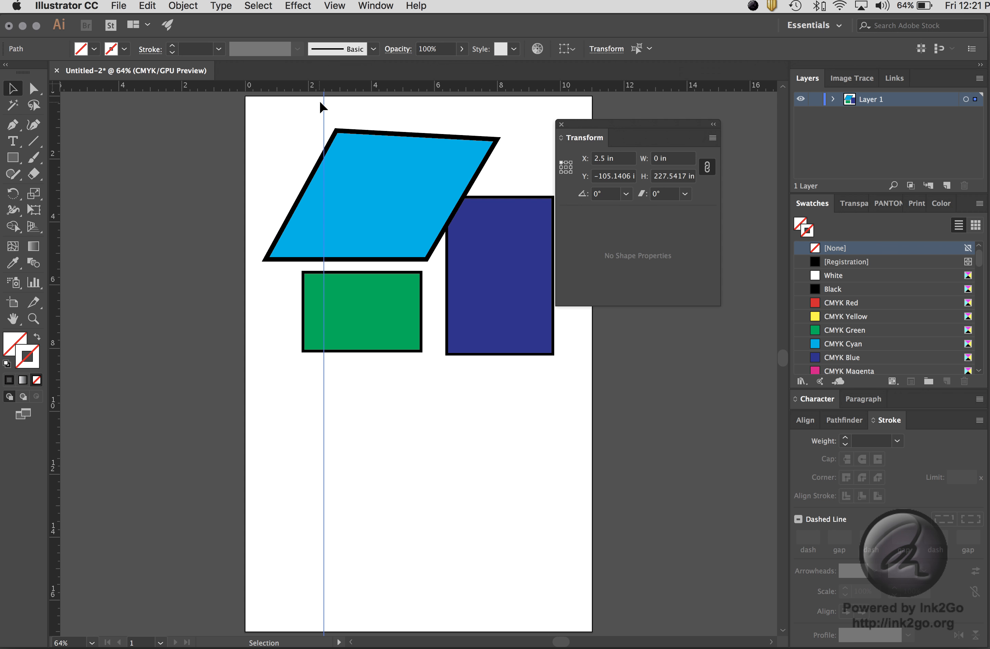
pyautogui.click(447, 110)
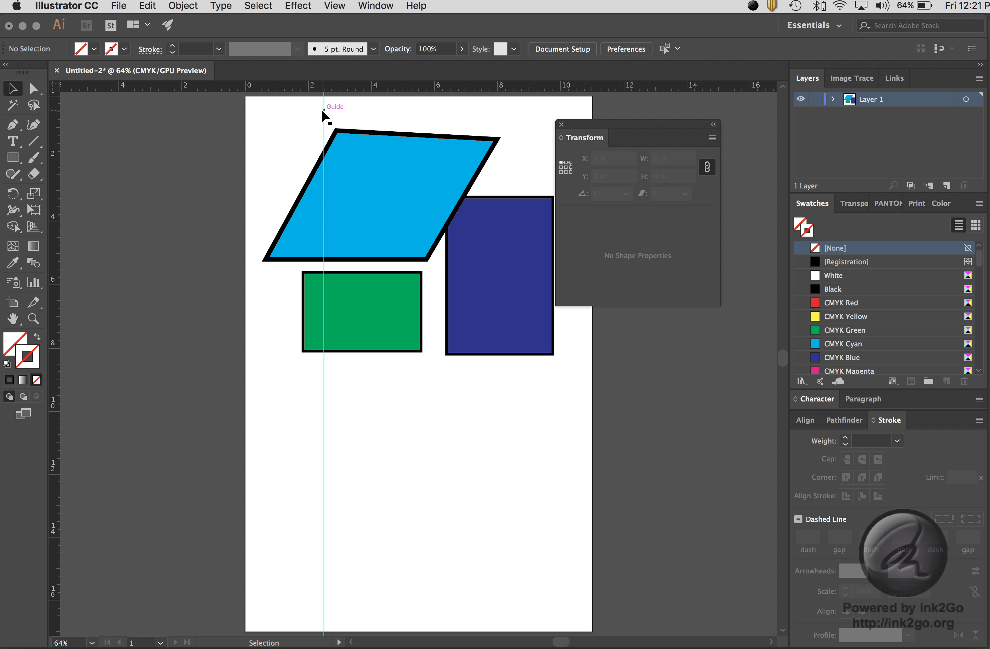
# - Move the floating Transform panel clear of the artboard and snap the green rectangle's left edge to the vertical guide
pyautogui.moveTo(618, 134); pyautogui.dragTo(733, 131)
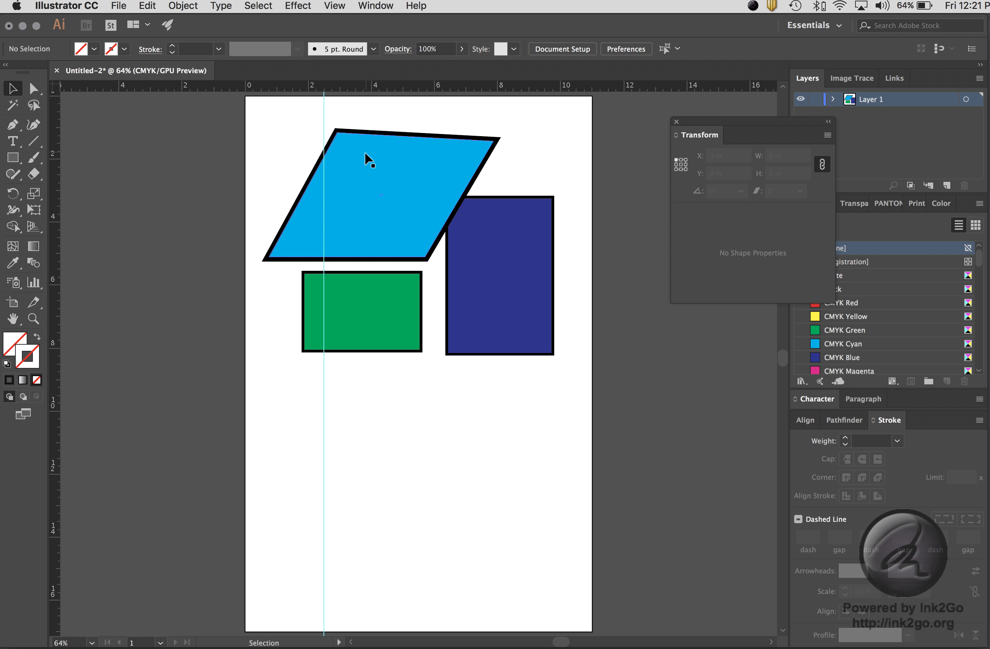
pyautogui.moveTo(353, 309); pyautogui.dragTo(331, 300)
pyautogui.click(257, 312)
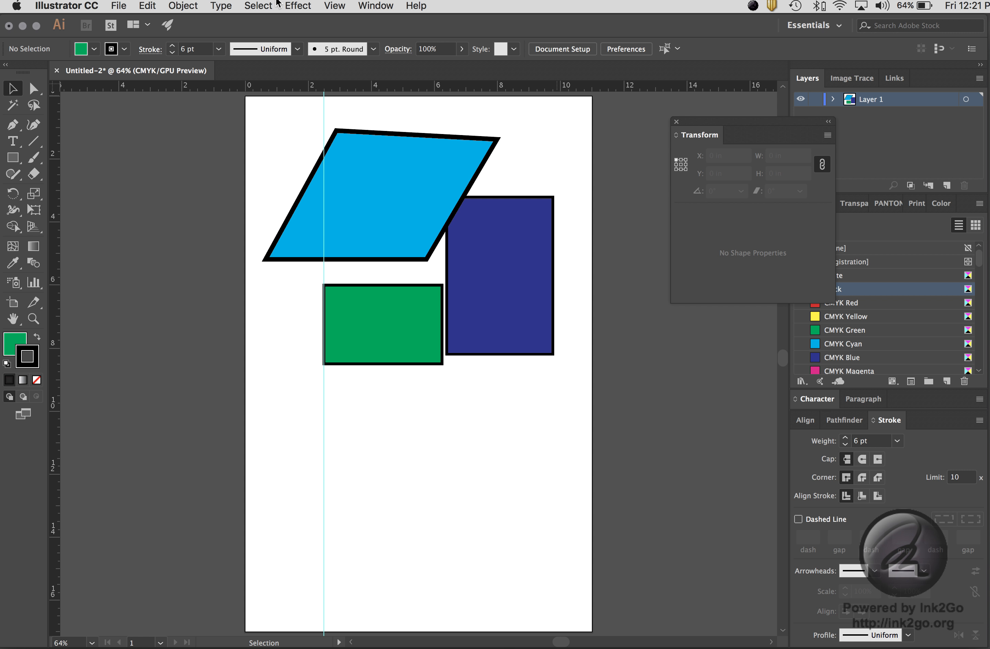
# - Check the Smart Guides option and move the green rectangle down along the guide to about Y 10.18 in
pyautogui.click(342, 7)
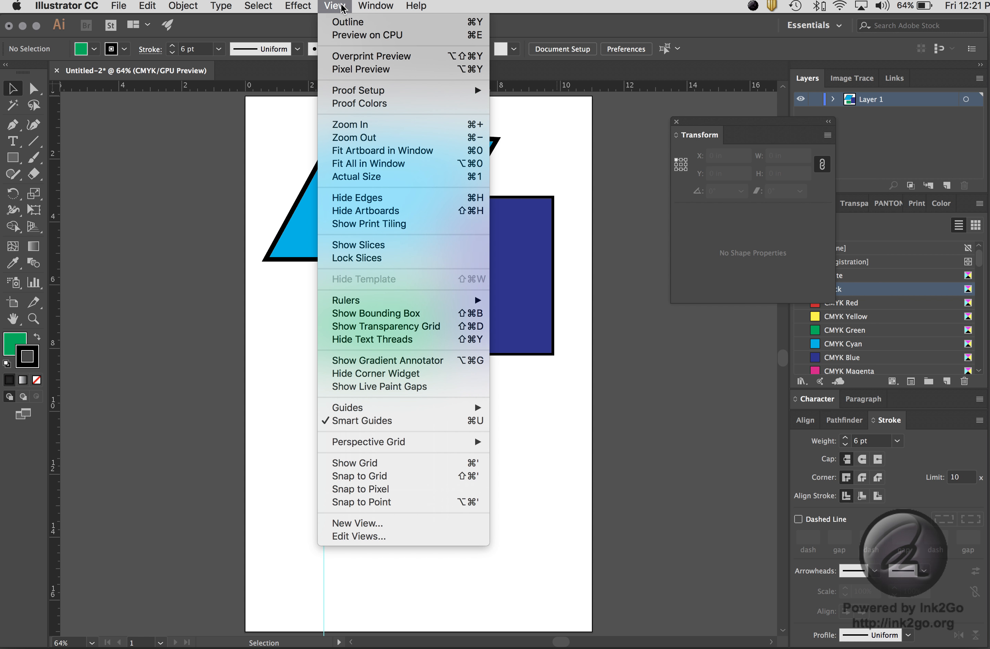
pyautogui.moveTo(381, 410)
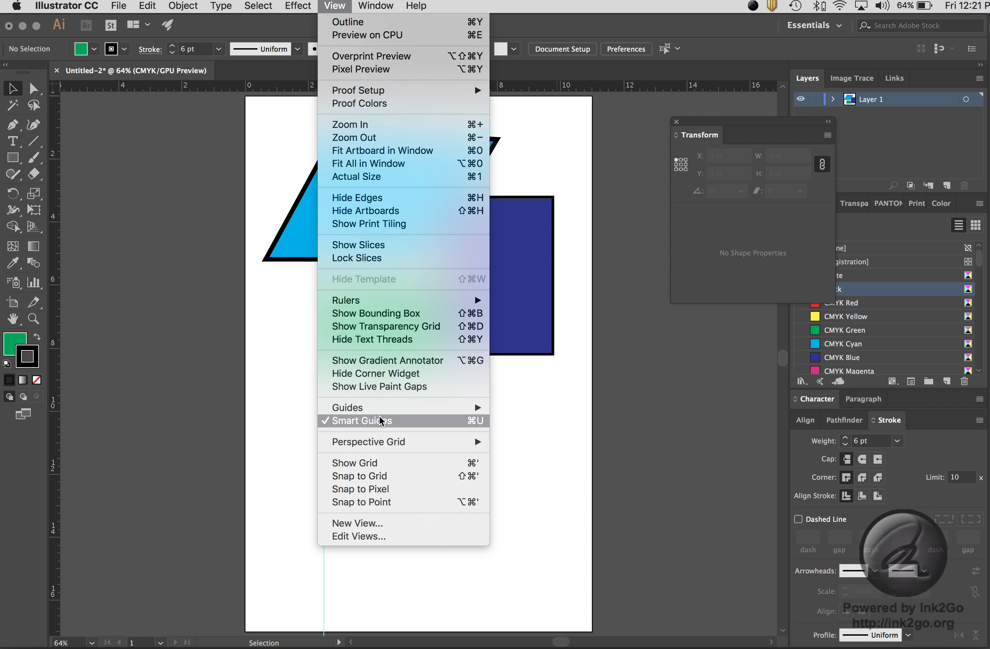
pyautogui.click(305, 331)
pyautogui.moveTo(383, 324); pyautogui.dragTo(345, 437)
pyautogui.scroll(-1, 411, 415)
# - Move the blue rectangle around with smart guides, drop it at about X 6.35 in, Y 4.94 in, and deselect it
pyautogui.moveTo(446, 302); pyautogui.dragTo(348, 342)
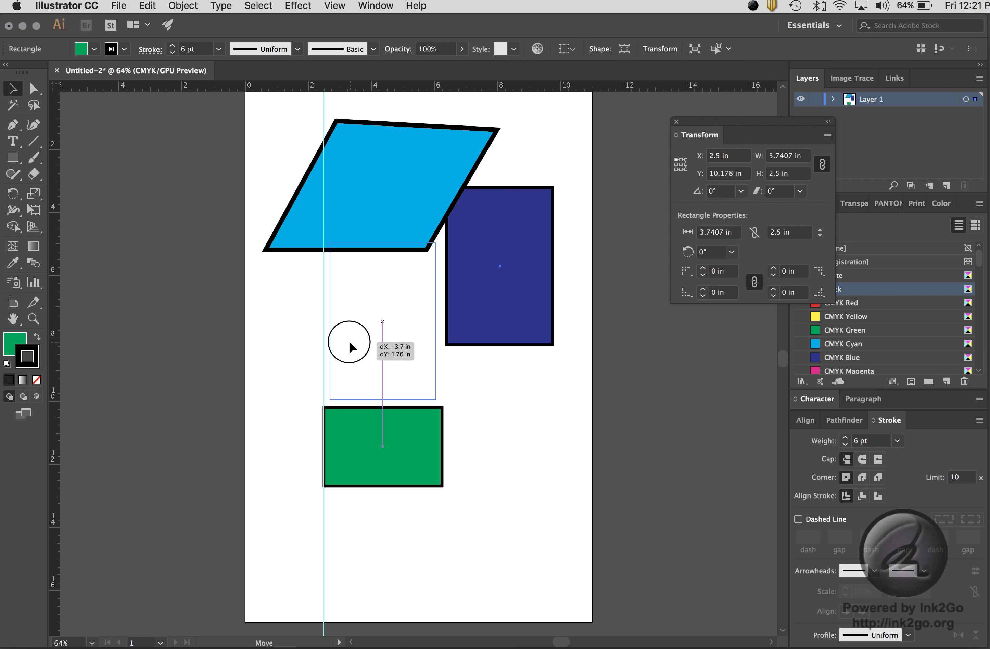
pyautogui.moveTo(349, 343); pyautogui.dragTo(350, 342)
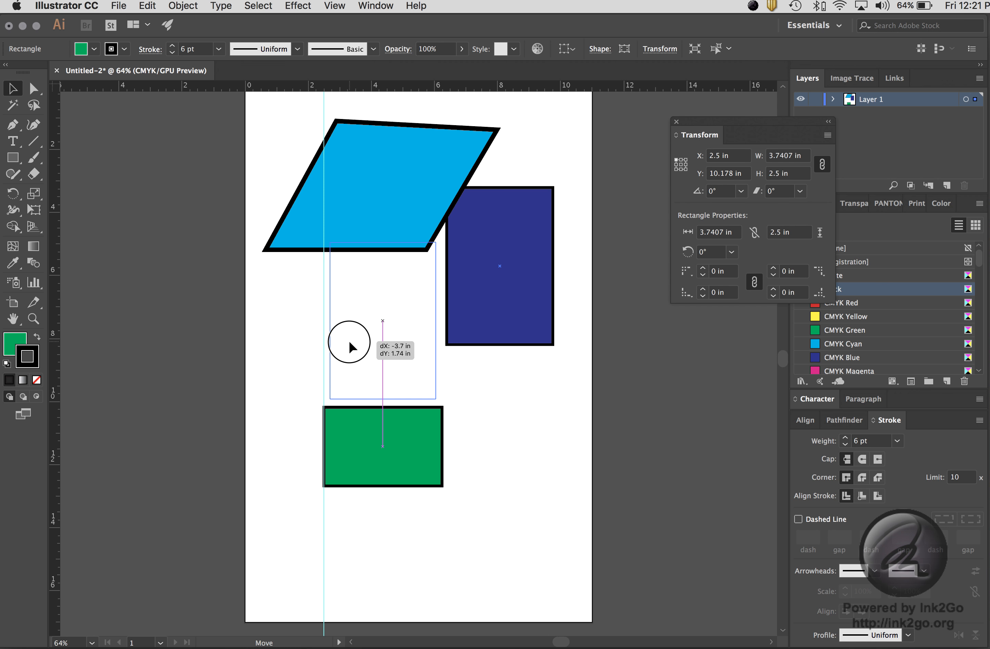
pyautogui.moveTo(349, 342); pyautogui.dragTo(483, 467)
pyautogui.moveTo(491, 371); pyautogui.dragTo(486, 285)
pyautogui.moveTo(489, 358); pyautogui.dragTo(471, 342)
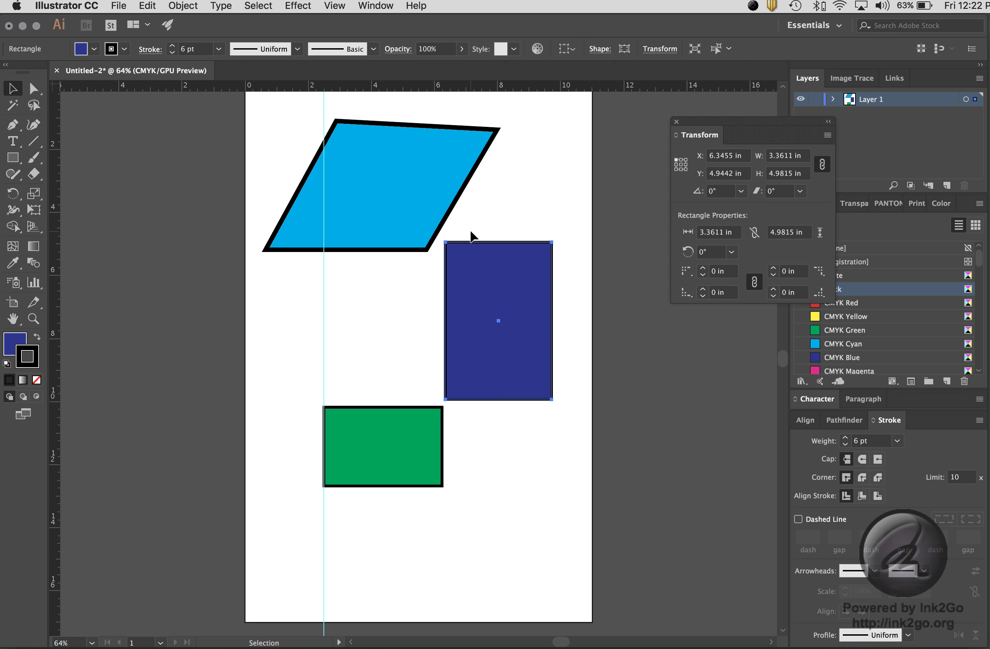
pyautogui.click(530, 196)
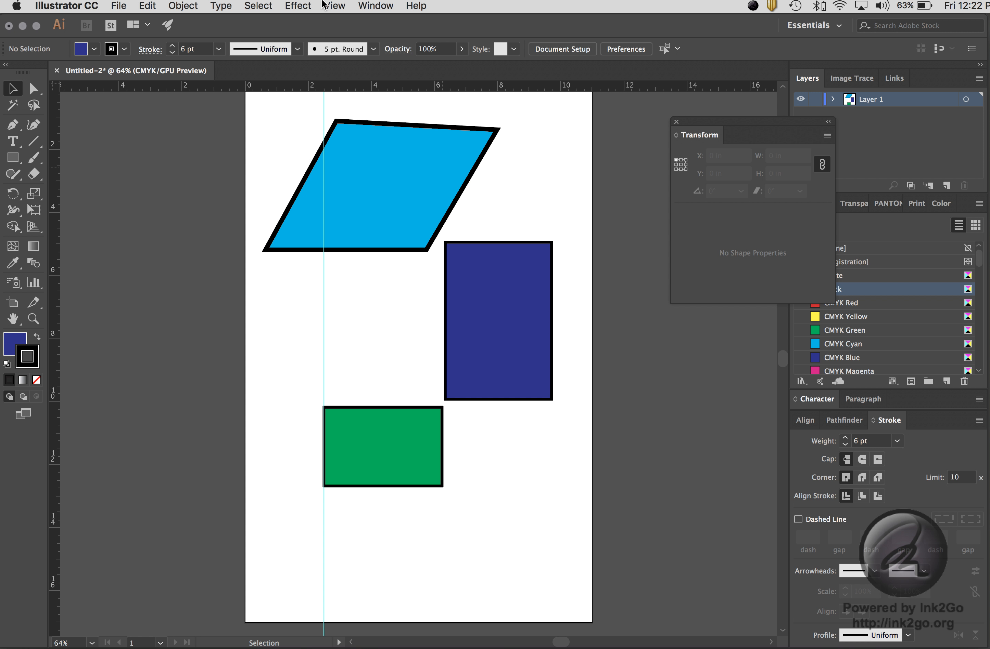
# - Turn off Smart Guides and move the blue rectangle freely to about X 6.69 in, Y 4.38 in
pyautogui.click(339, 5)
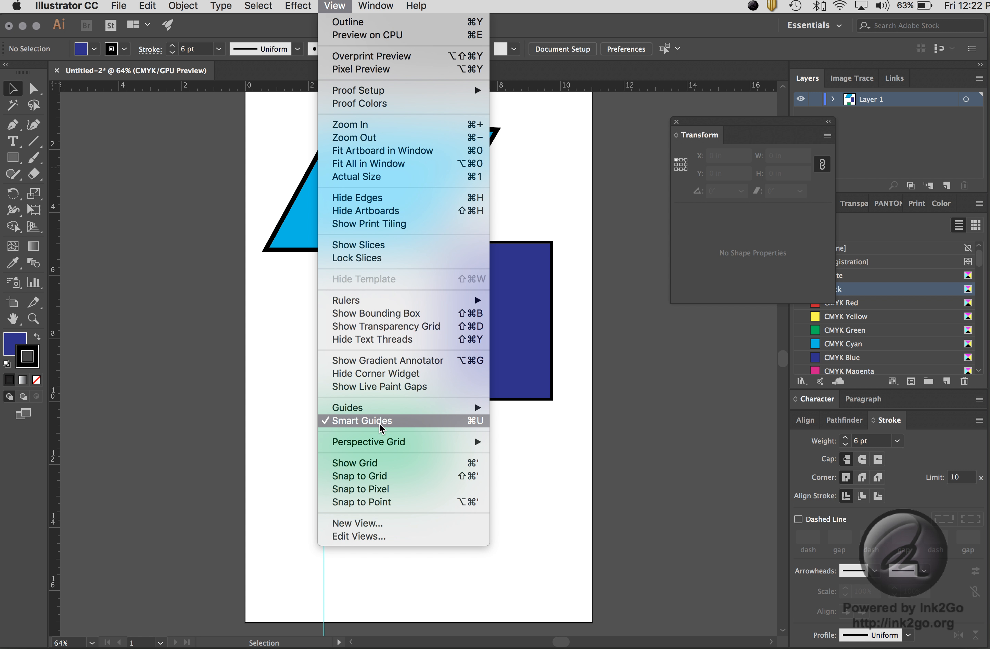
pyautogui.click(365, 421)
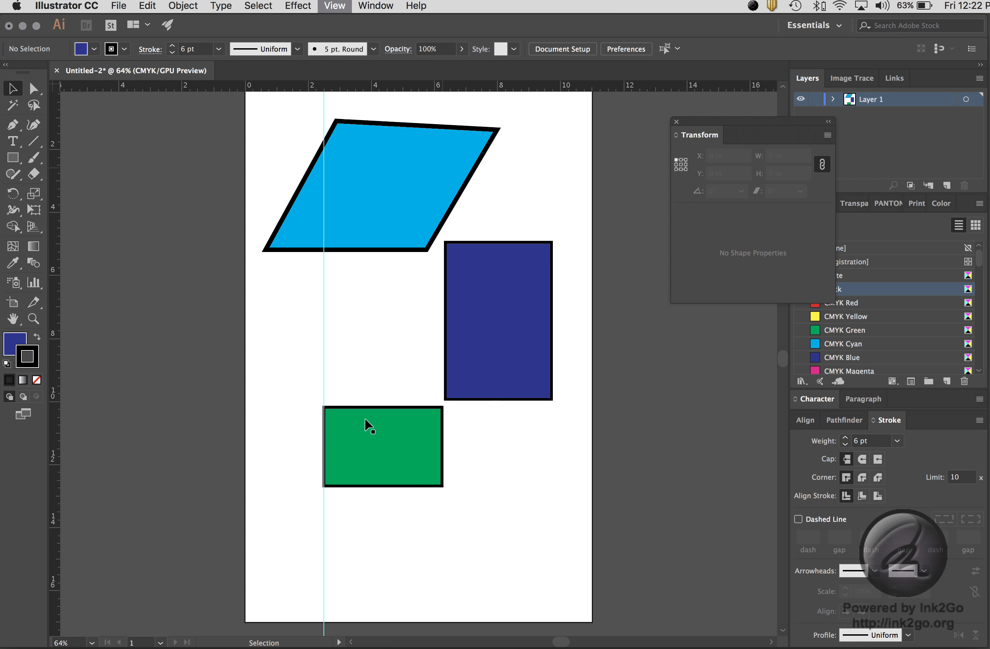
pyautogui.moveTo(480, 295); pyautogui.dragTo(500, 275)
# - Review the guide commands and move the green rectangle away from the guide to about X 3.54 in, Y 9.9 in
pyautogui.click(335, 5)
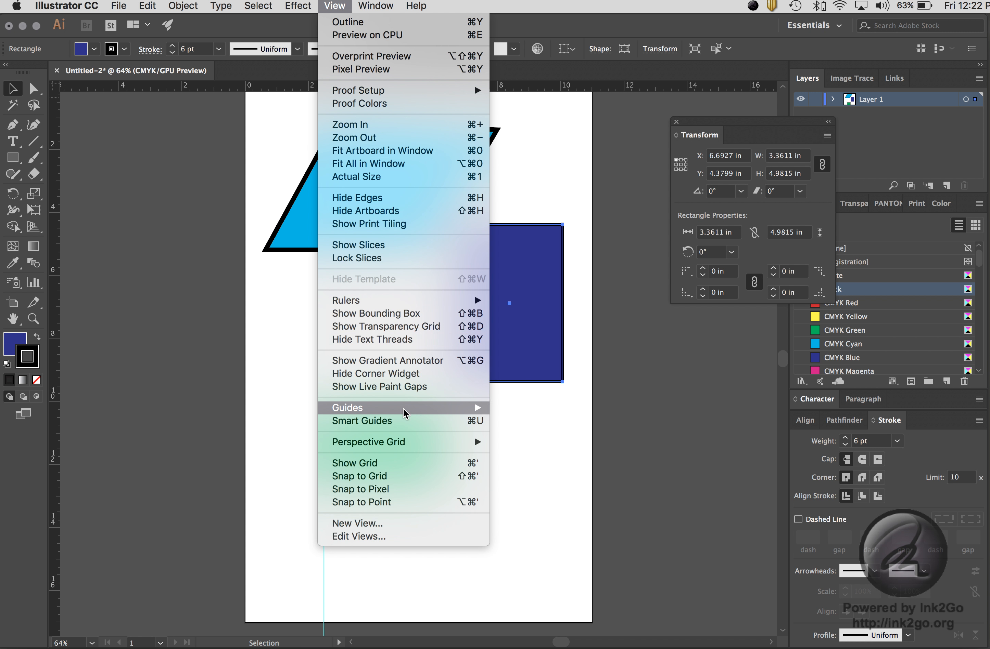
pyautogui.moveTo(410, 415)
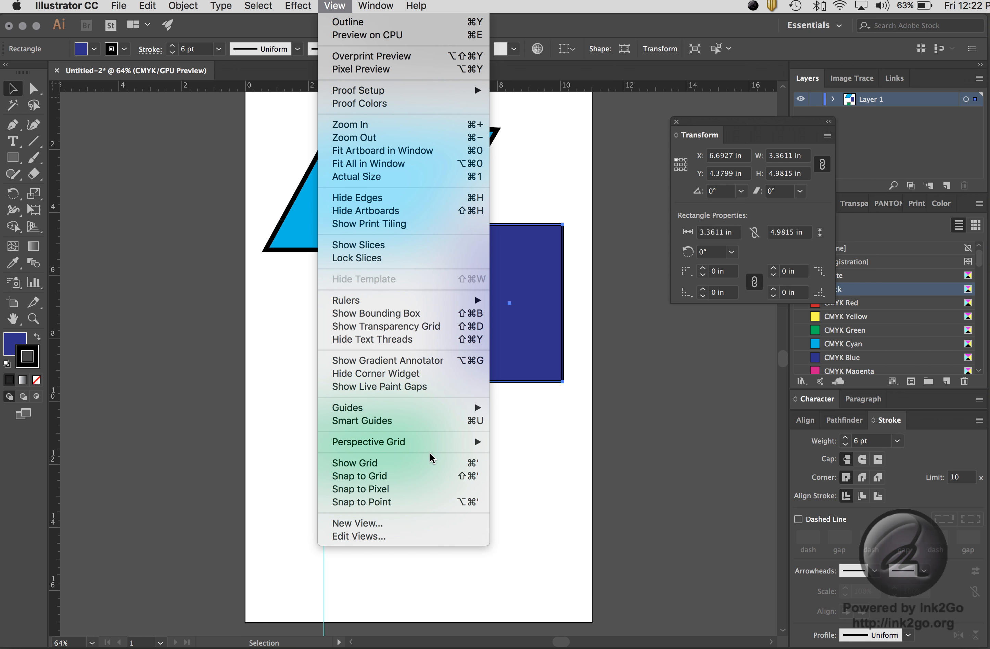
pyautogui.moveTo(437, 406)
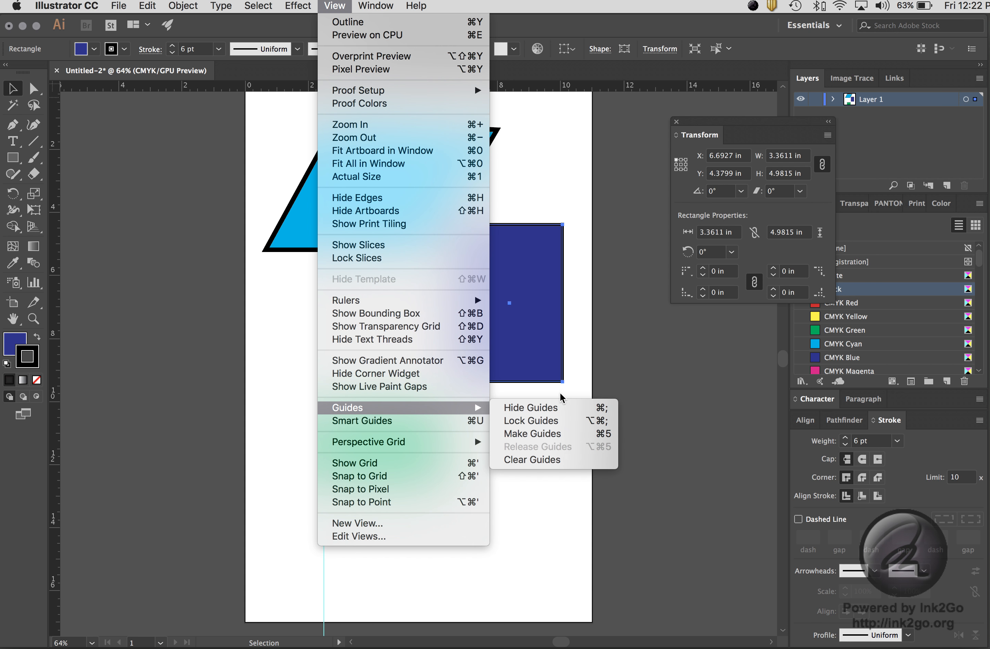
pyautogui.click(576, 386)
pyautogui.moveTo(390, 414); pyautogui.dragTo(367, 414)
# - Turn Smart Guides back on and snap the green rectangle to the vertical guide at about Y 10.35 in
pyautogui.click(344, 5)
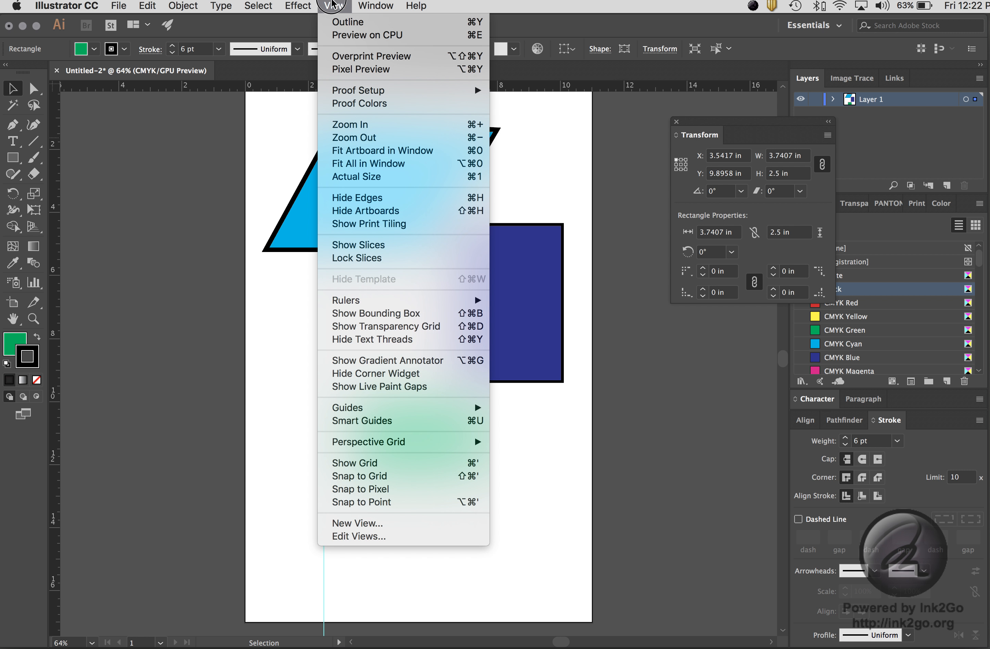
pyautogui.moveTo(440, 408)
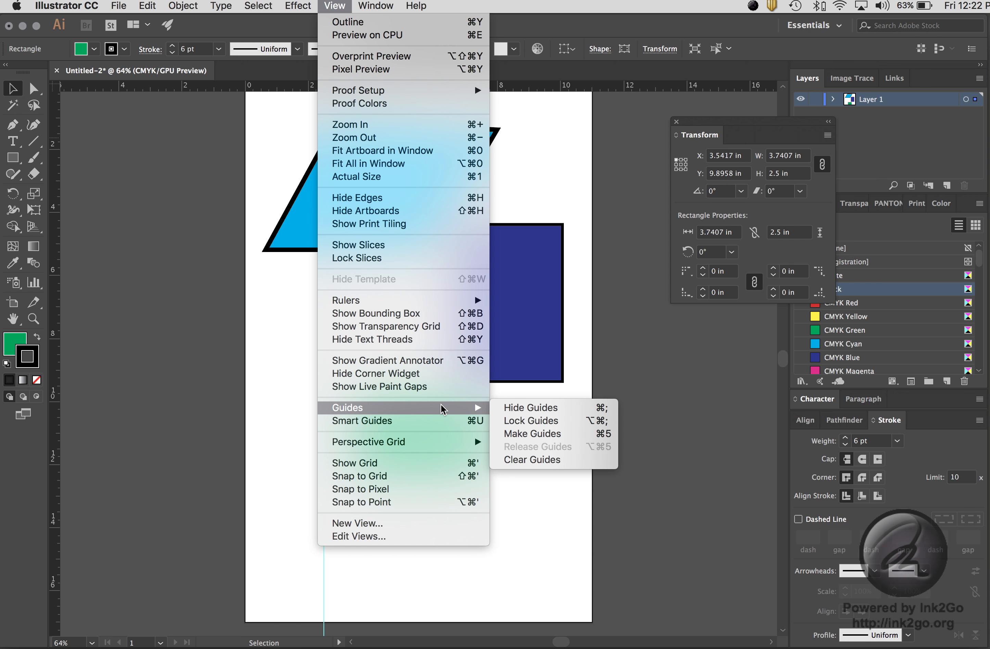
pyautogui.click(442, 421)
pyautogui.moveTo(366, 418); pyautogui.dragTo(335, 432)
pyautogui.click(364, 343)
pyautogui.click(347, 441)
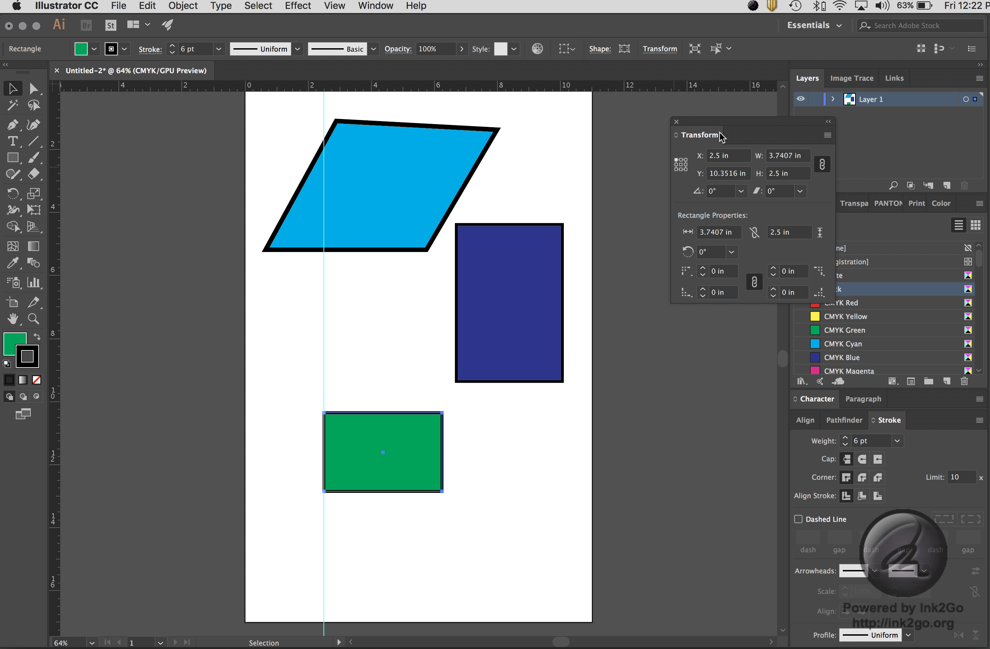
# - Move the green rectangle up along the vertical guide to about Y 6.48 in
pyautogui.click(397, 404)
pyautogui.click(338, 437)
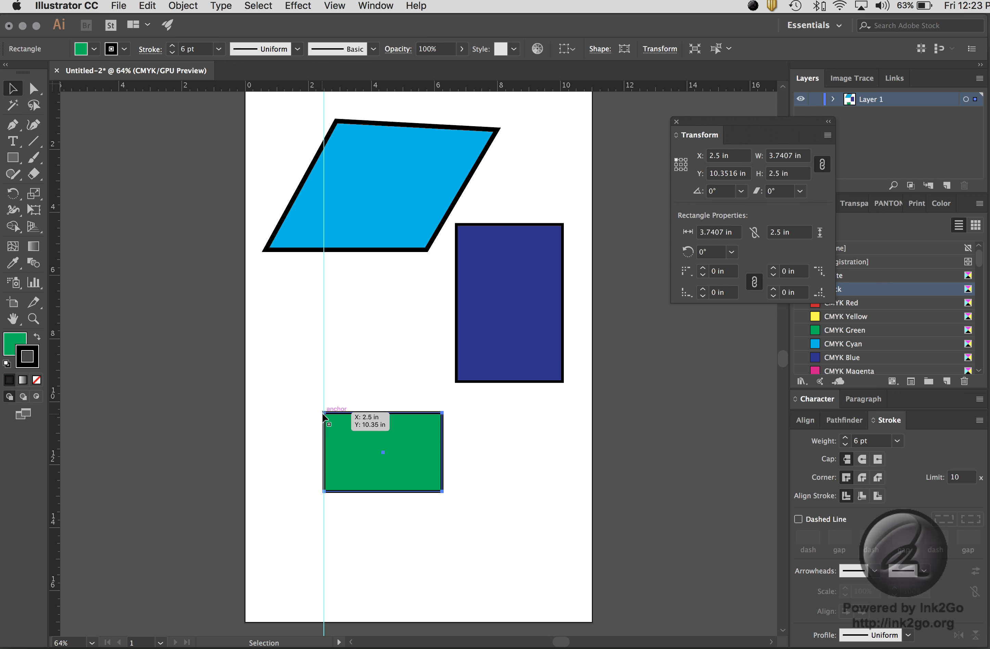
pyautogui.moveTo(368, 433); pyautogui.dragTo(345, 306)
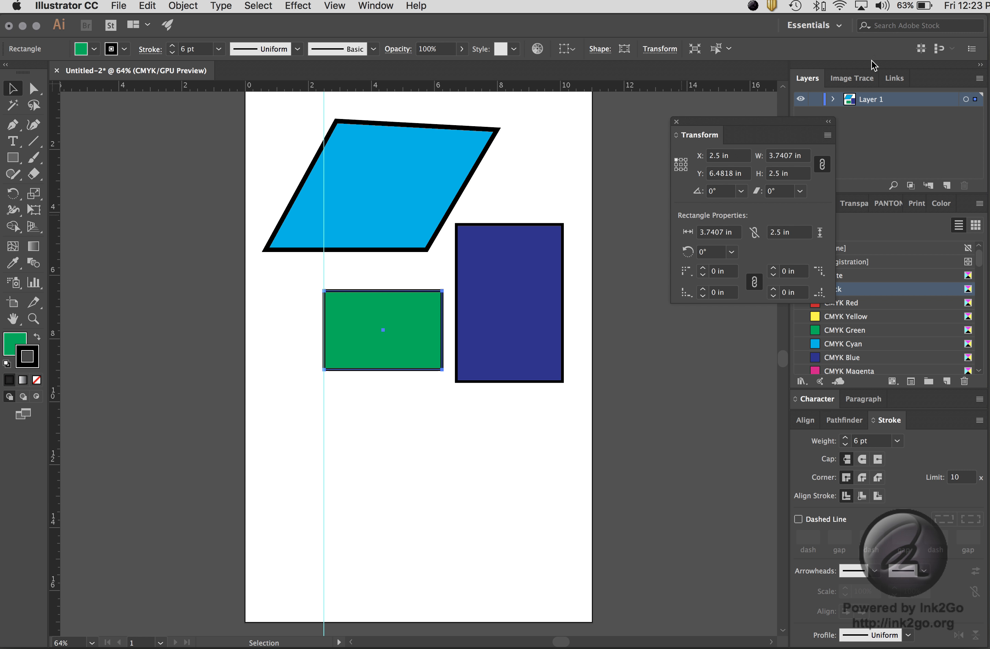
# - Position the green rectangle at X 2 in, Y 2 in, move the cyan parallelogram below the blue rectangle, and reselect the green rectangle
pyautogui.click(744, 165)
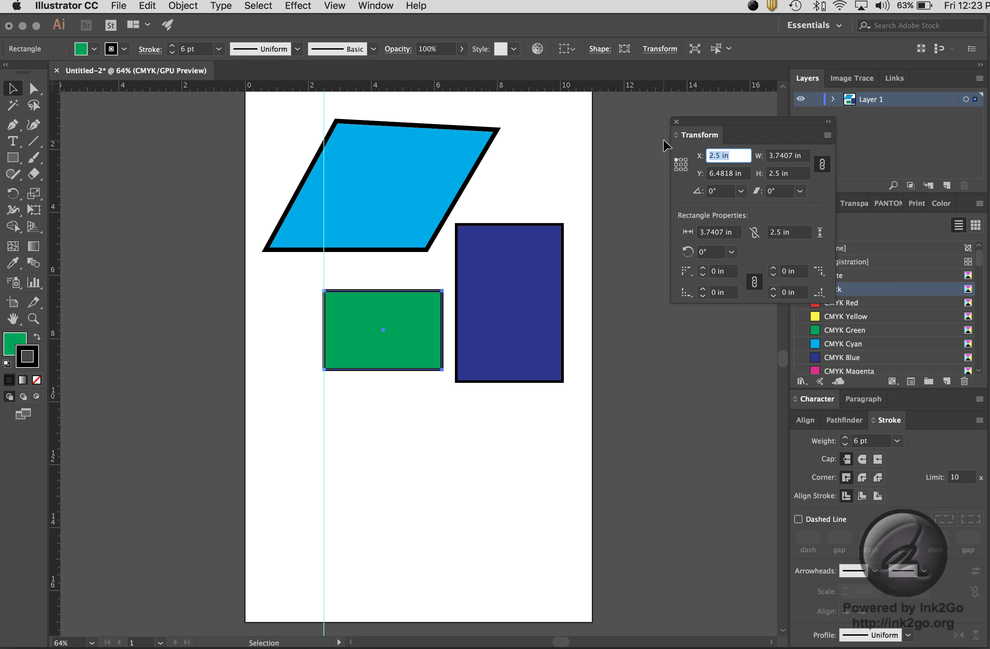
pyautogui.write('2')
pyautogui.press('Tab')
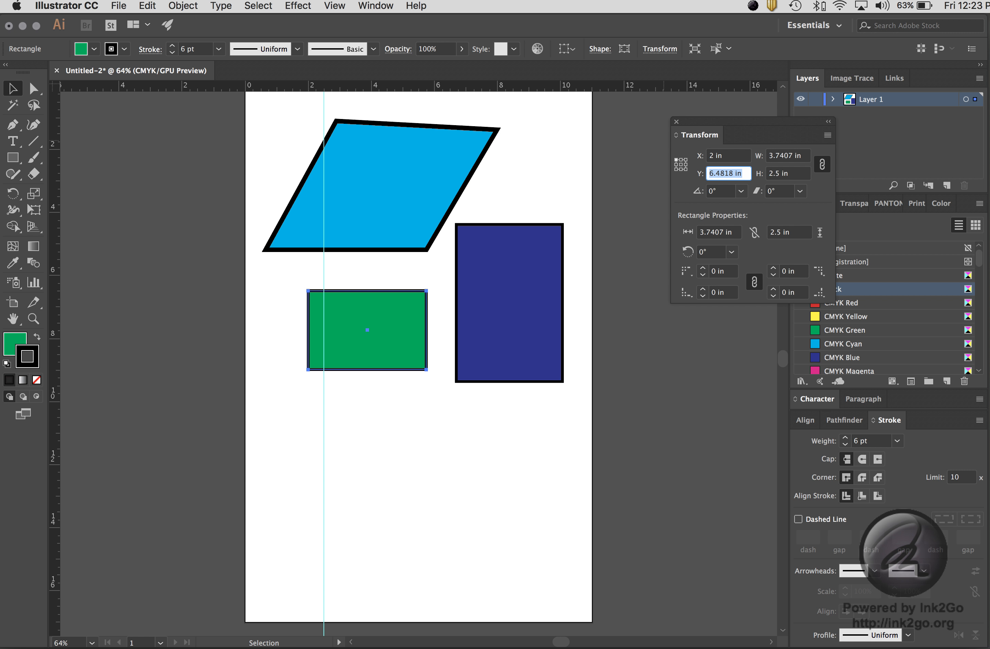
pyautogui.write('2')
pyautogui.press('Tab')
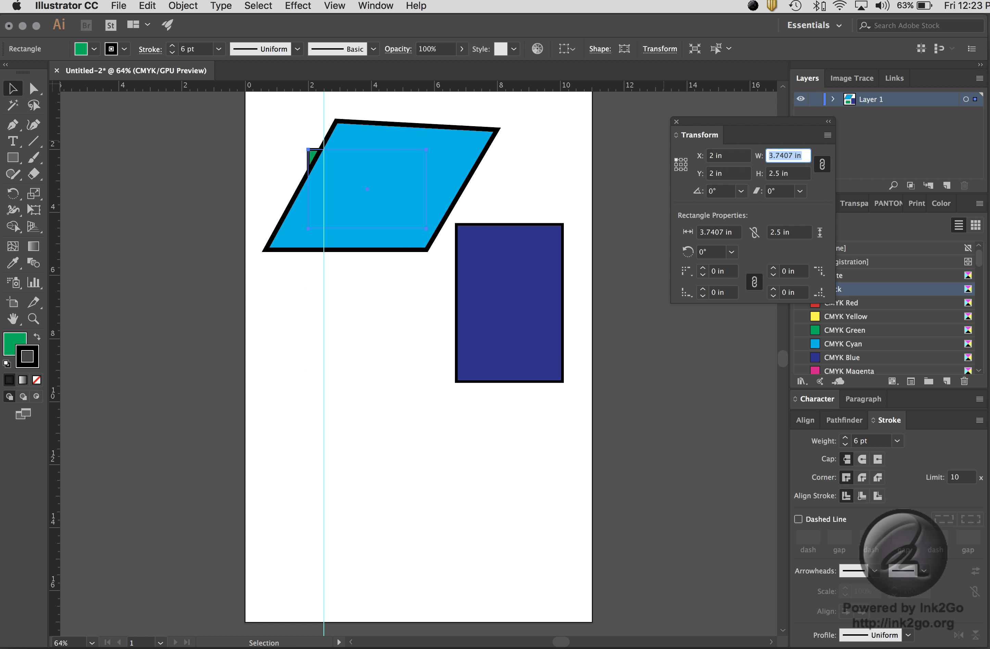
pyautogui.moveTo(451, 126); pyautogui.dragTo(532, 423)
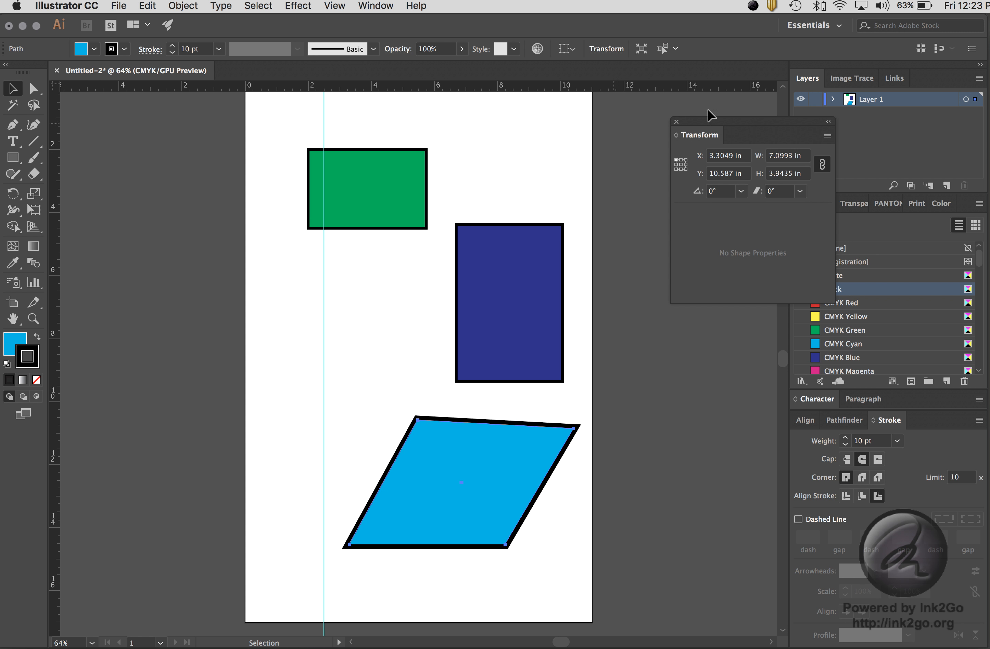
pyautogui.click(355, 192)
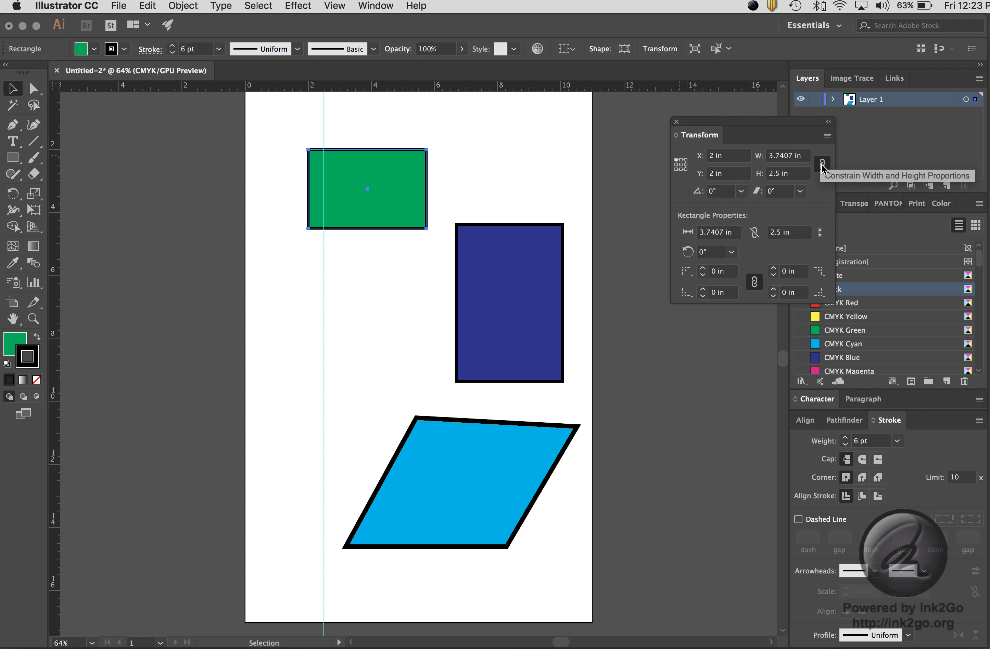
# - Constrain the green rectangle's width and height proportions and set its width to 4 in
pyautogui.click(821, 165)
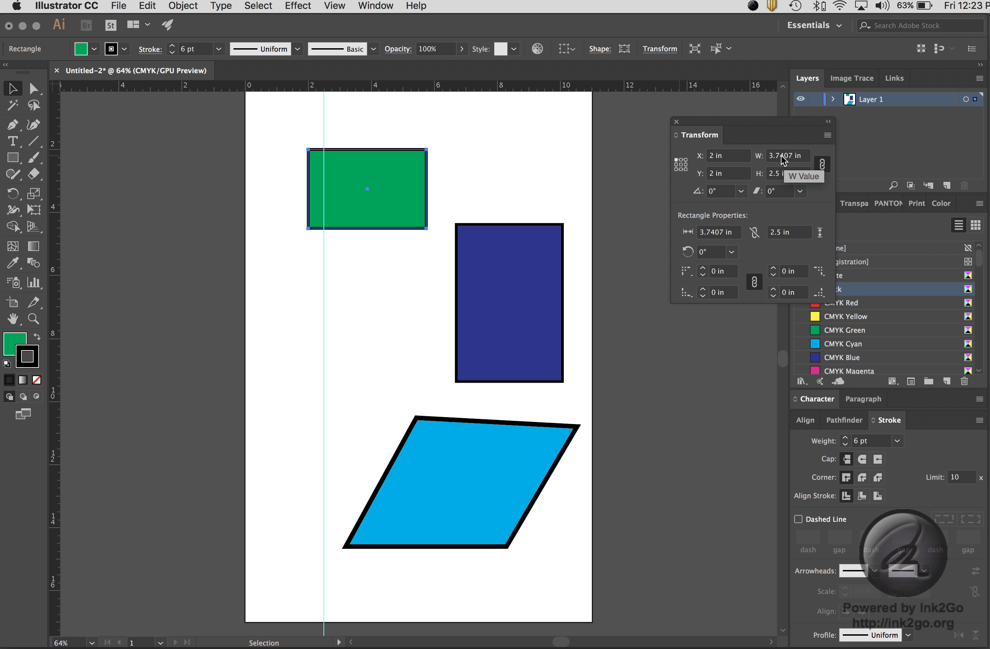
pyautogui.doubleClick(800, 156)
pyautogui.tripleClick(801, 156)
pyautogui.write('4')
pyautogui.press('Tab')
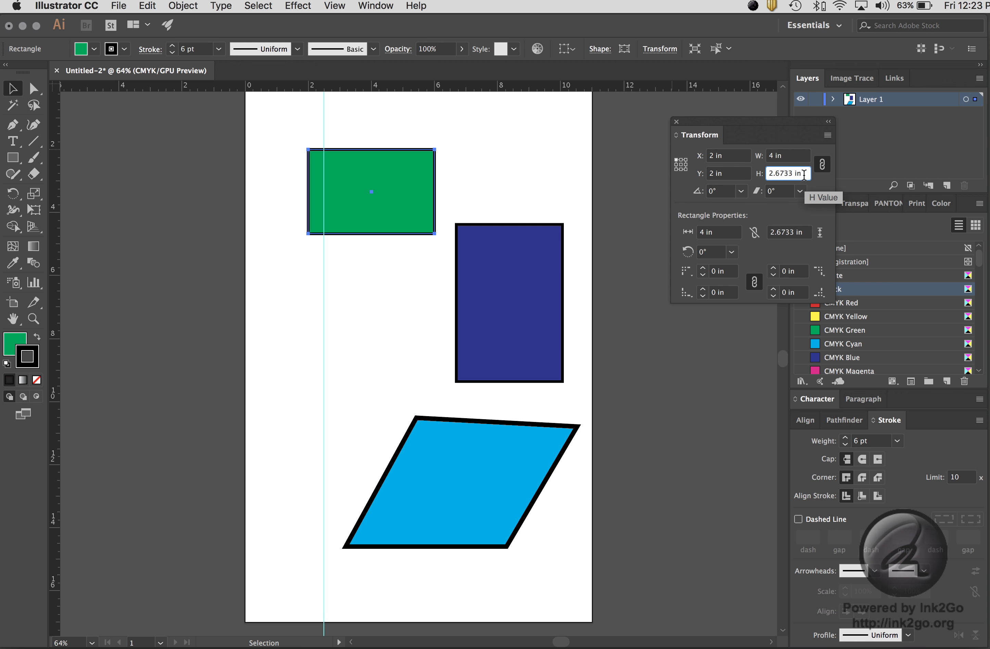
# - Unlink the green rectangle's proportions to set its height alone to 2 in, and dock the Transform panel beside the Stroke panel
pyautogui.click(822, 165)
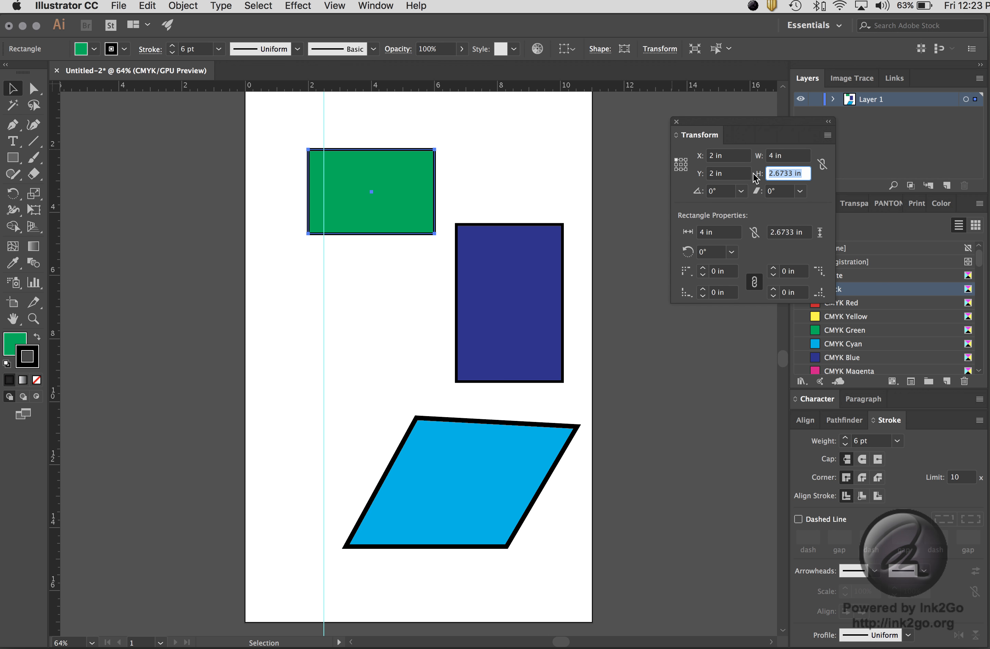
pyautogui.write('2')
pyautogui.press('Tab')
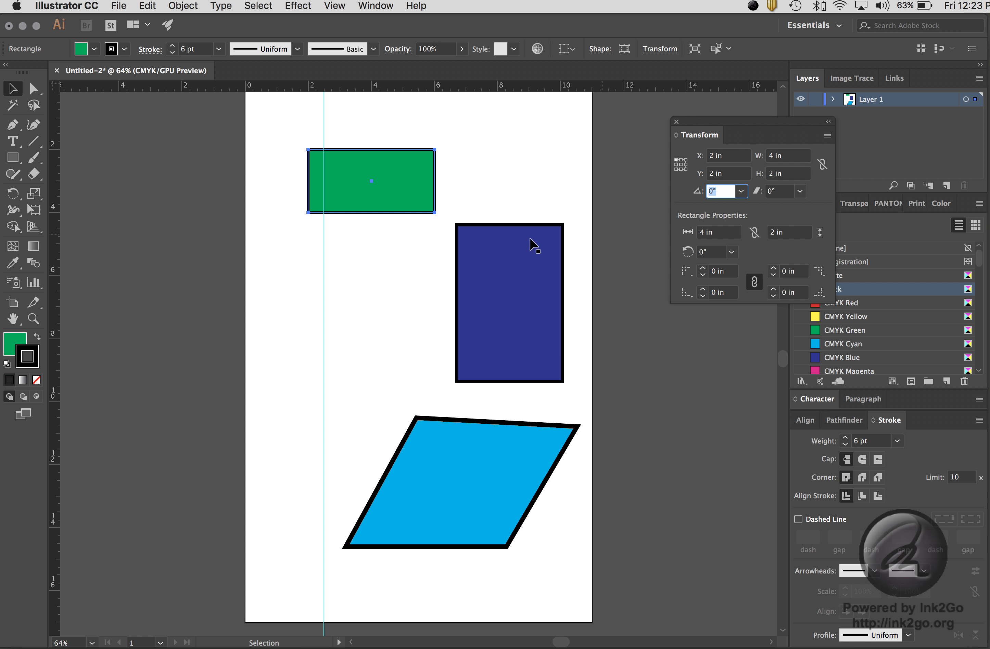
pyautogui.click(513, 162)
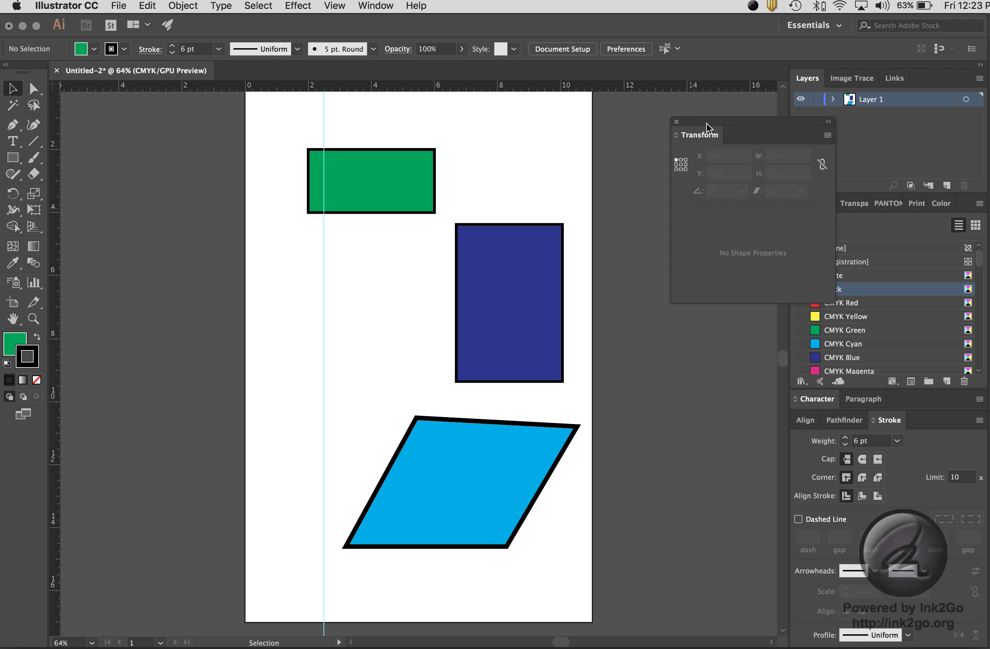
pyautogui.moveTo(704, 127)
pyautogui.mouseDown()
pyautogui.moveTo(923, 620)
pyautogui.moveTo(873, 555)
pyautogui.moveTo(920, 432)
pyautogui.mouseUp()
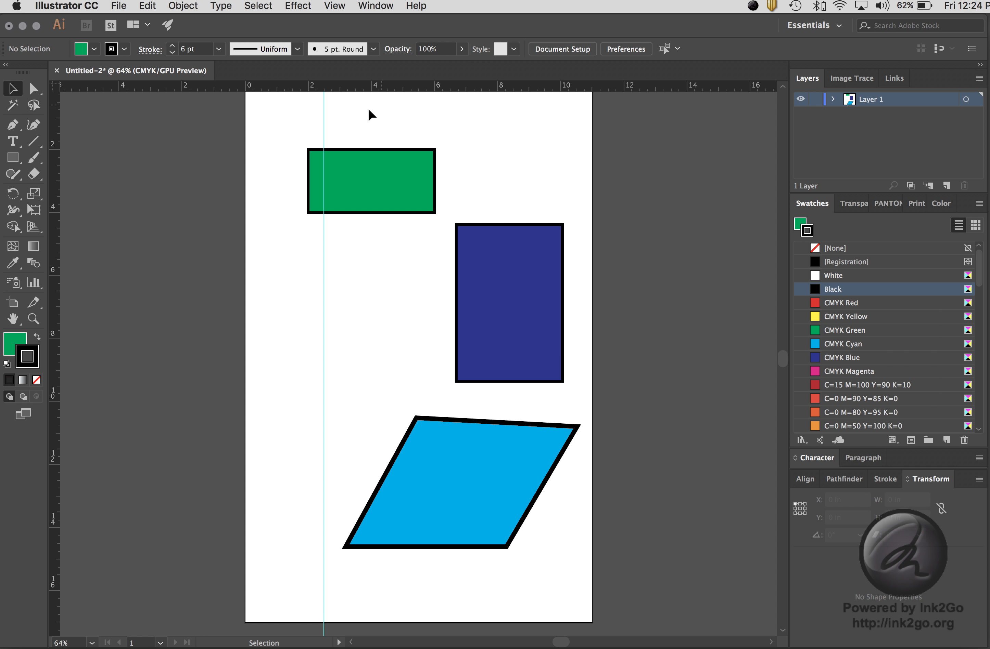
# - Show the document grid with Snap to Grid turned on, and hide the vertical guide
pyautogui.click(376, 6)
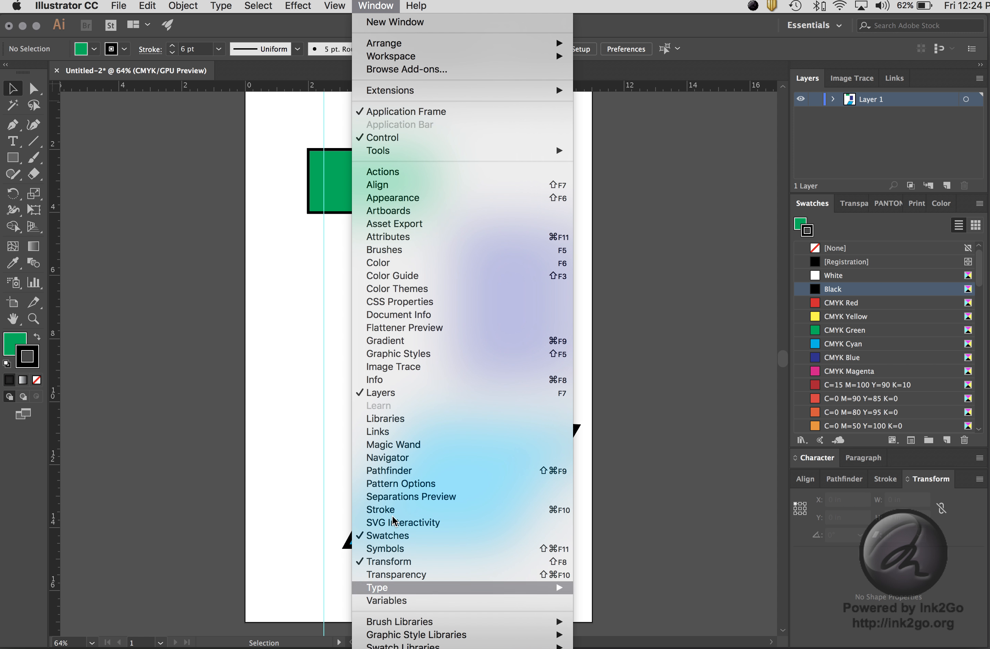
pyautogui.moveTo(333, 6)
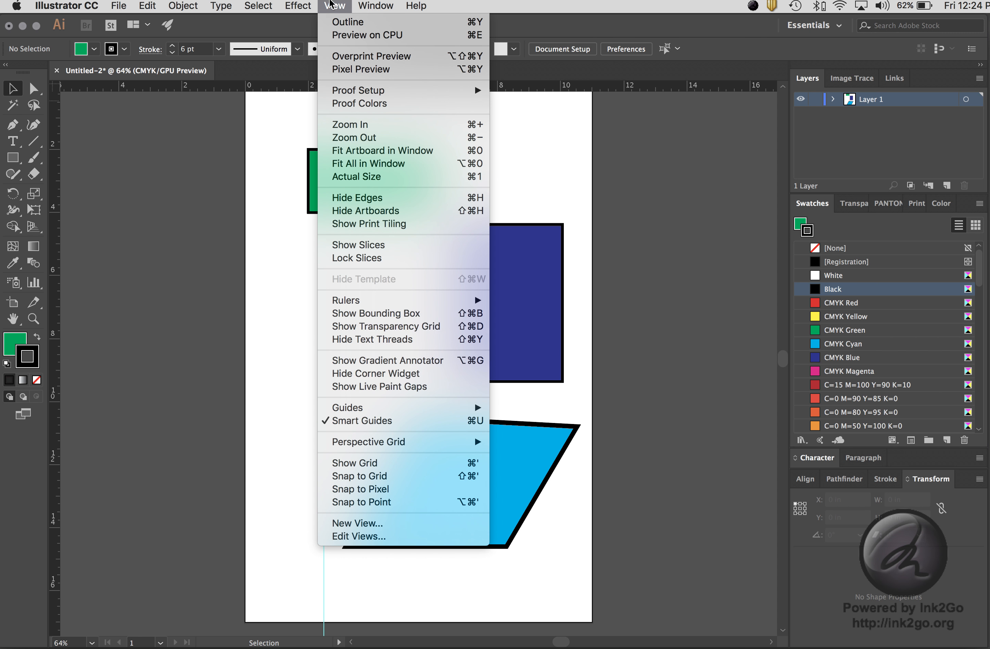
pyautogui.click(412, 466)
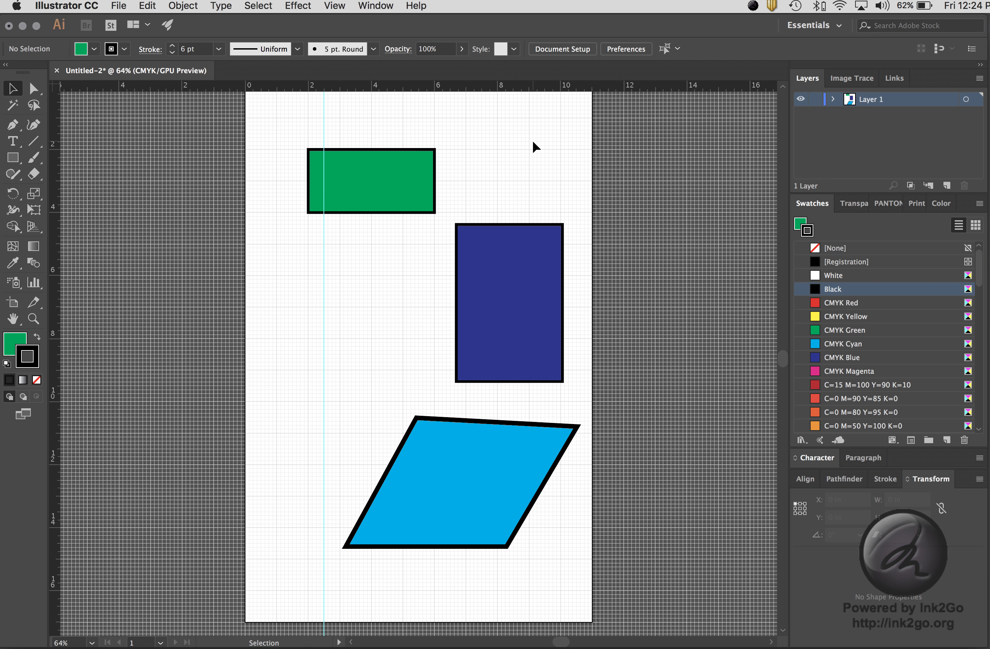
pyautogui.click(363, 6)
pyautogui.moveTo(344, 6)
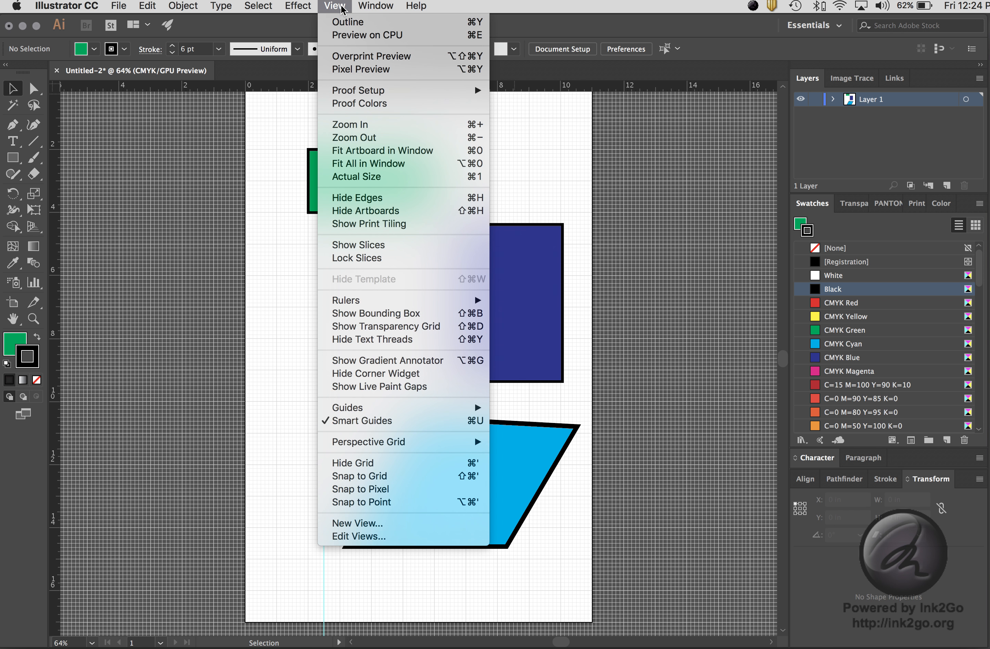
pyautogui.click(417, 477)
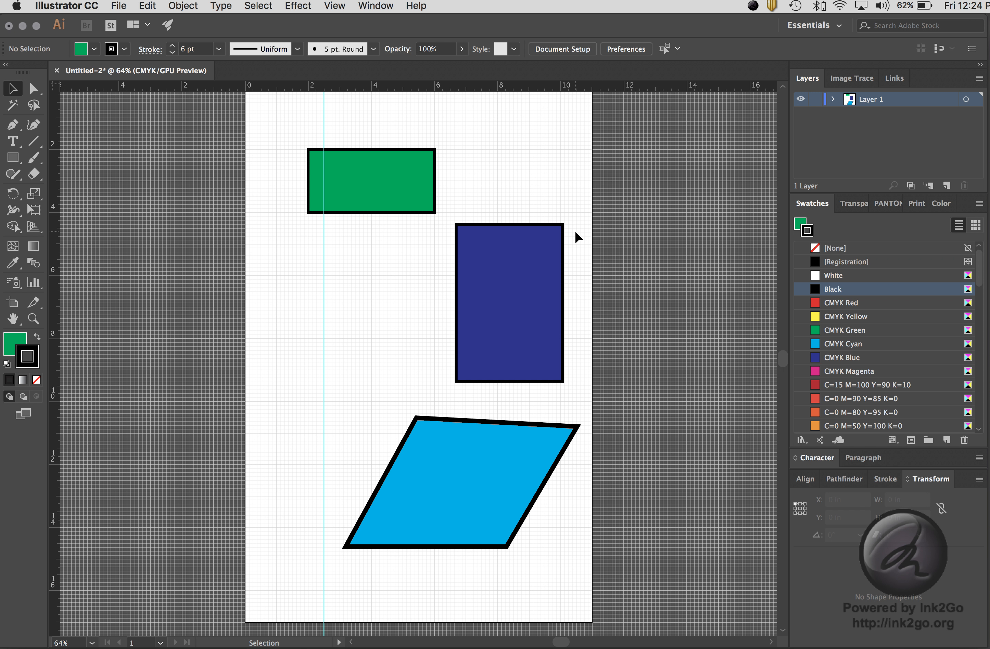
pyautogui.press('a')
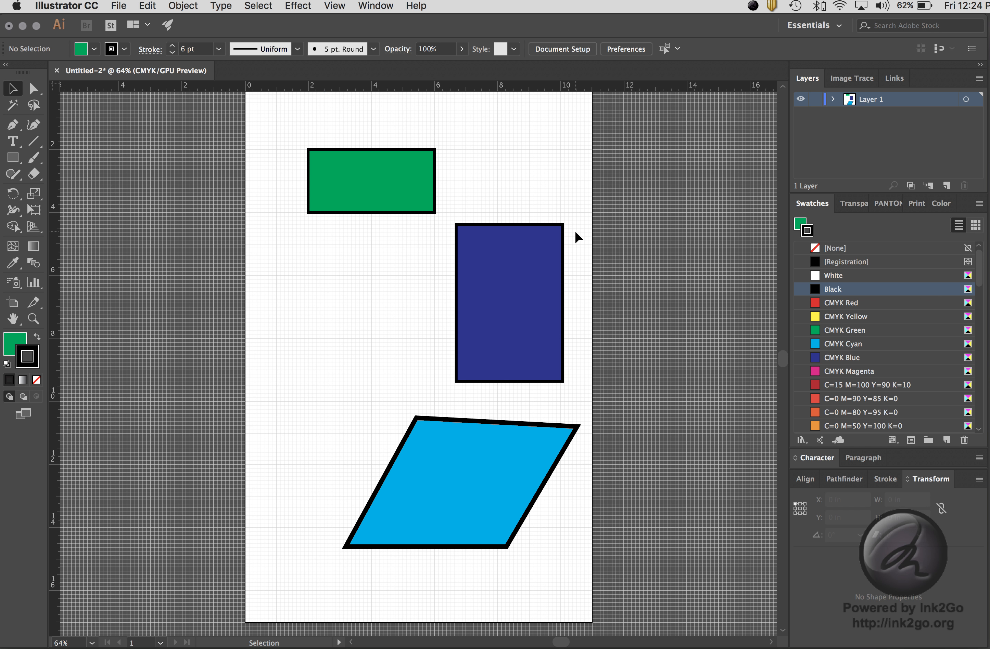
# - Move the green rectangle along the snapping grid to X 3 in, Y 1.5 in, fit the artboard in the window, and deselect
pyautogui.press('super+equal')
pyautogui.press('super+equal')
pyautogui.press('super+equal')
pyautogui.scroll(15, 388, 210)
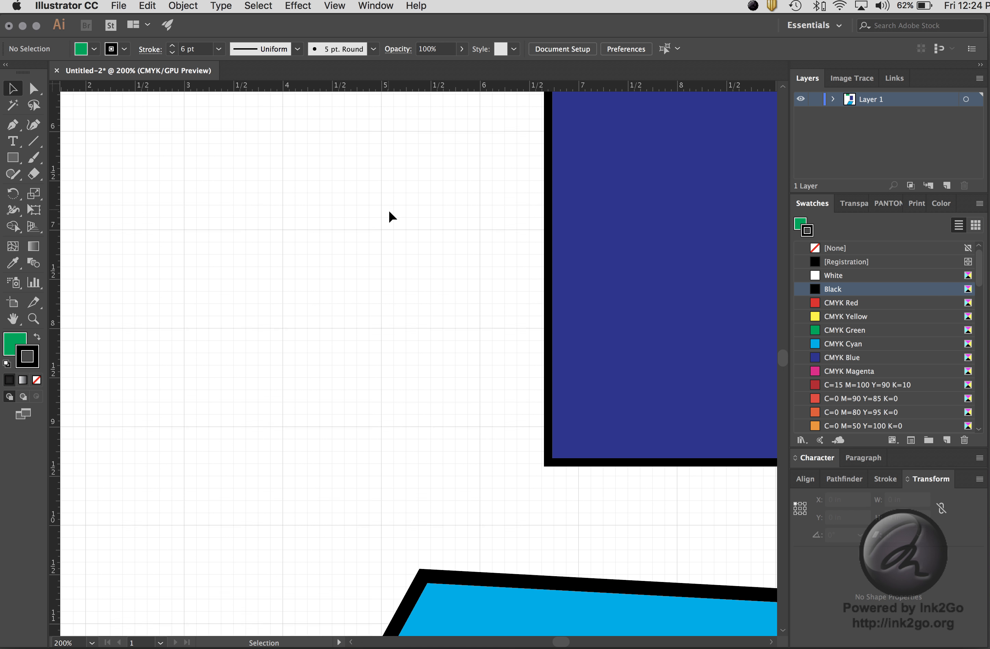
pyautogui.press('super+equal')
pyautogui.click(399, 315)
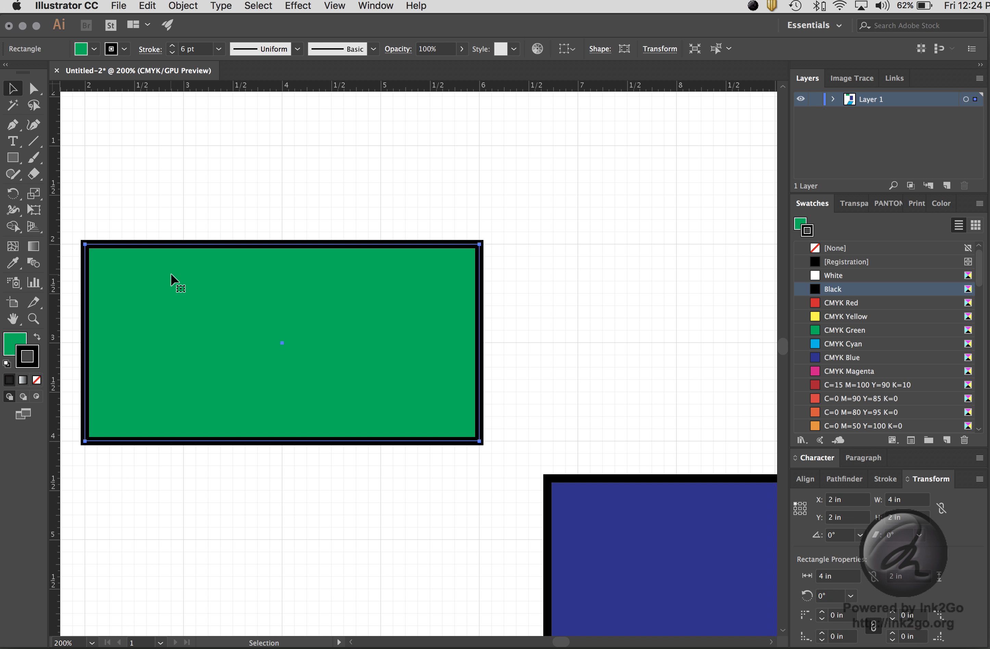
pyautogui.moveTo(172, 278); pyautogui.dragTo(420, 229)
pyautogui.moveTo(348, 201); pyautogui.dragTo(199, 190)
pyautogui.press('super+0')
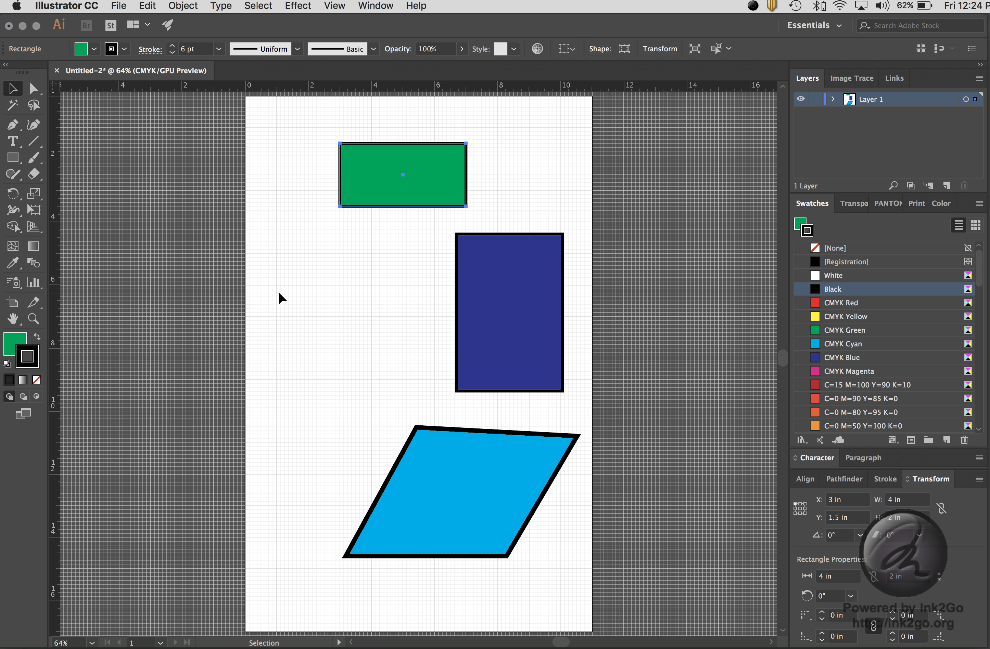
pyautogui.click(351, 253)
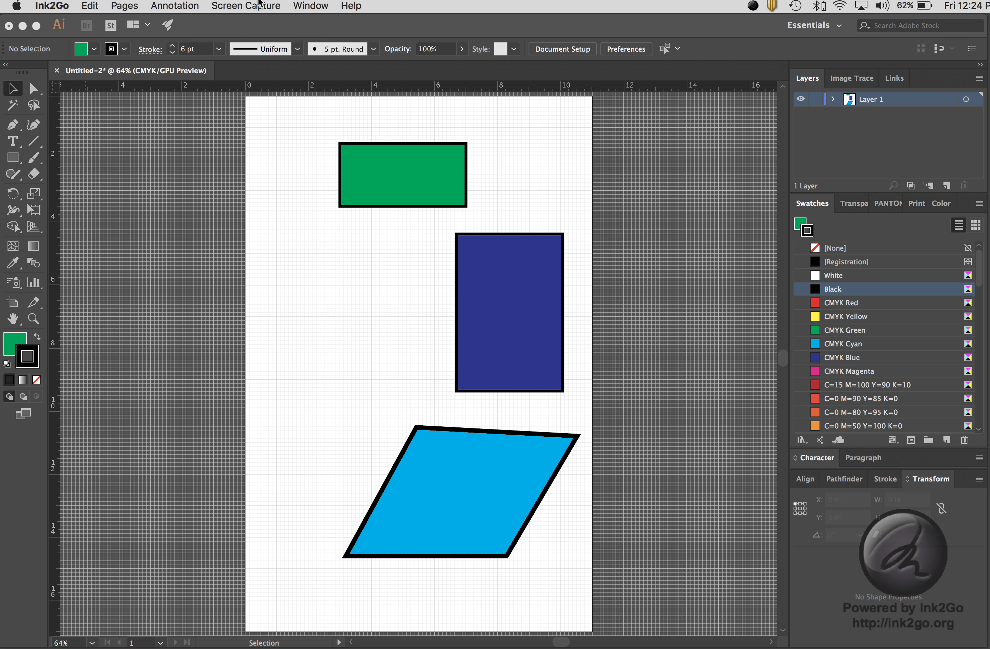
pyautogui.click(238, 6)
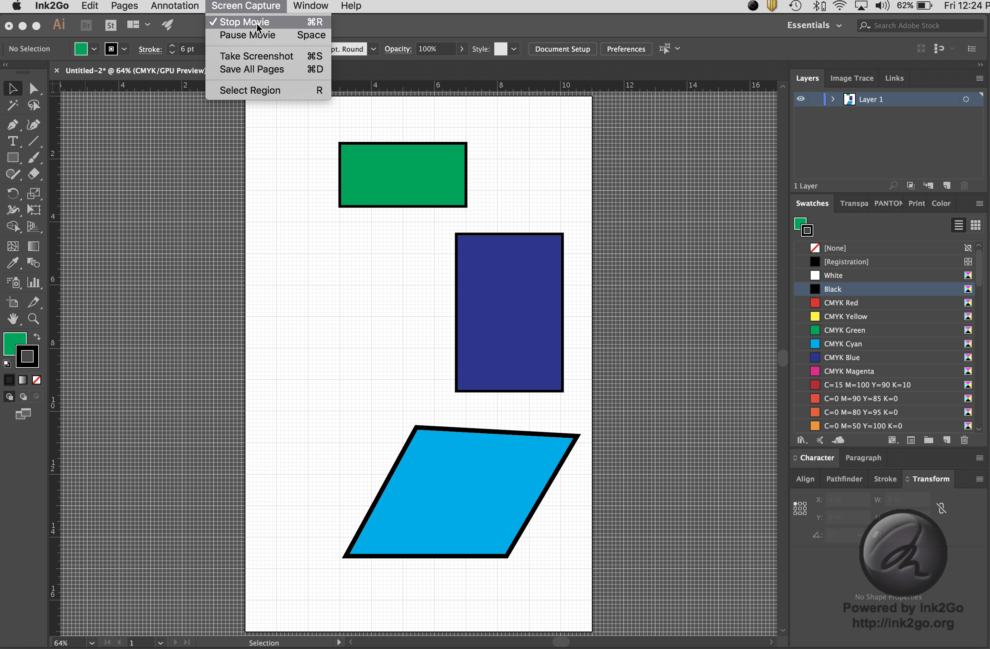